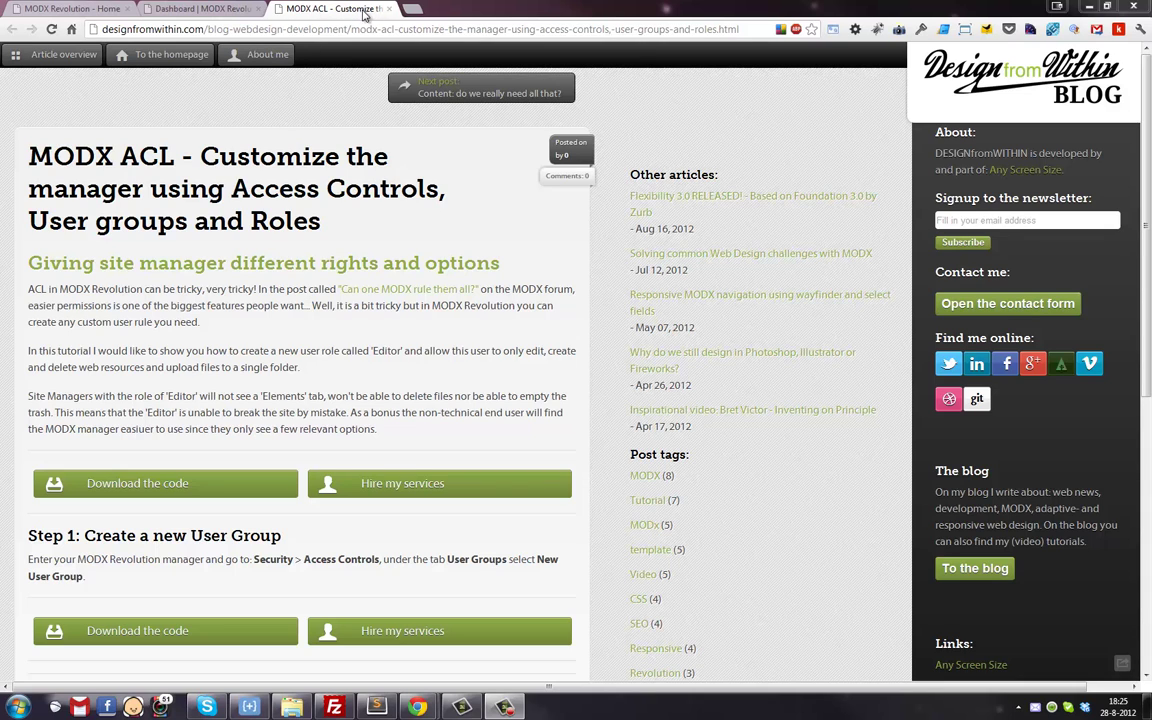
Step: Close the MODX ACL tutorial article tab so the Dashboard tab is active again
middle_click(332, 12)
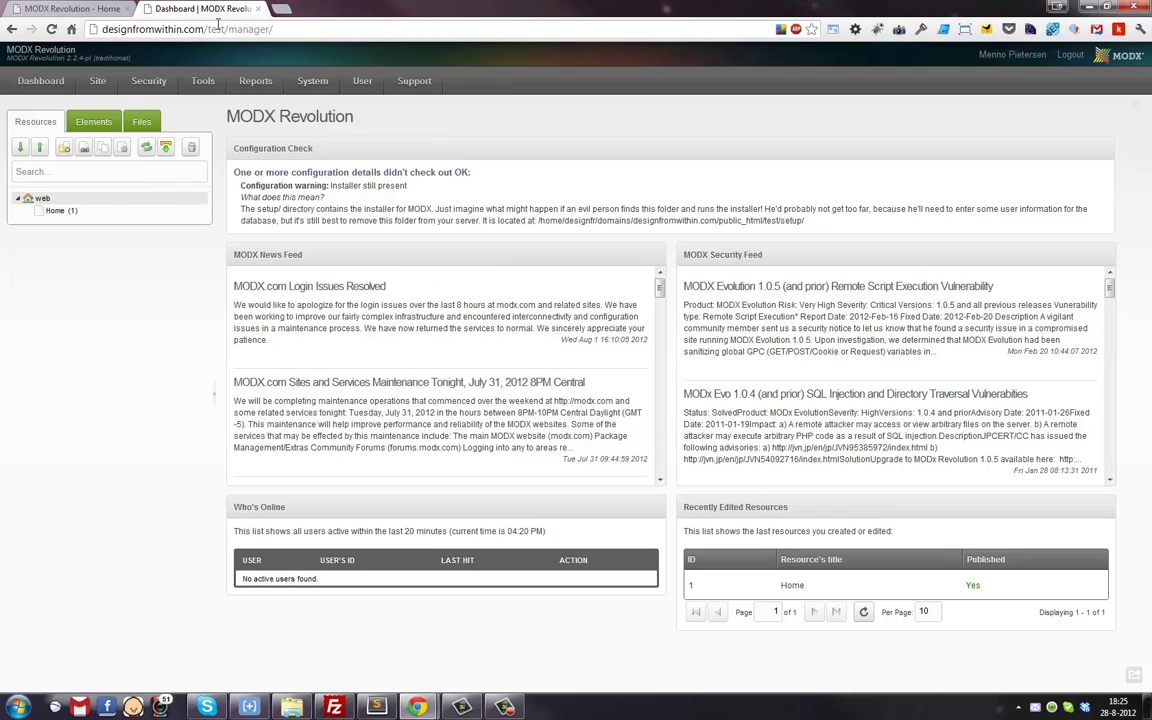
drag(205, 28, 228, 28)
click(57, 57)
drag(58, 57, 85, 56)
click(517, 200)
click(72, 9)
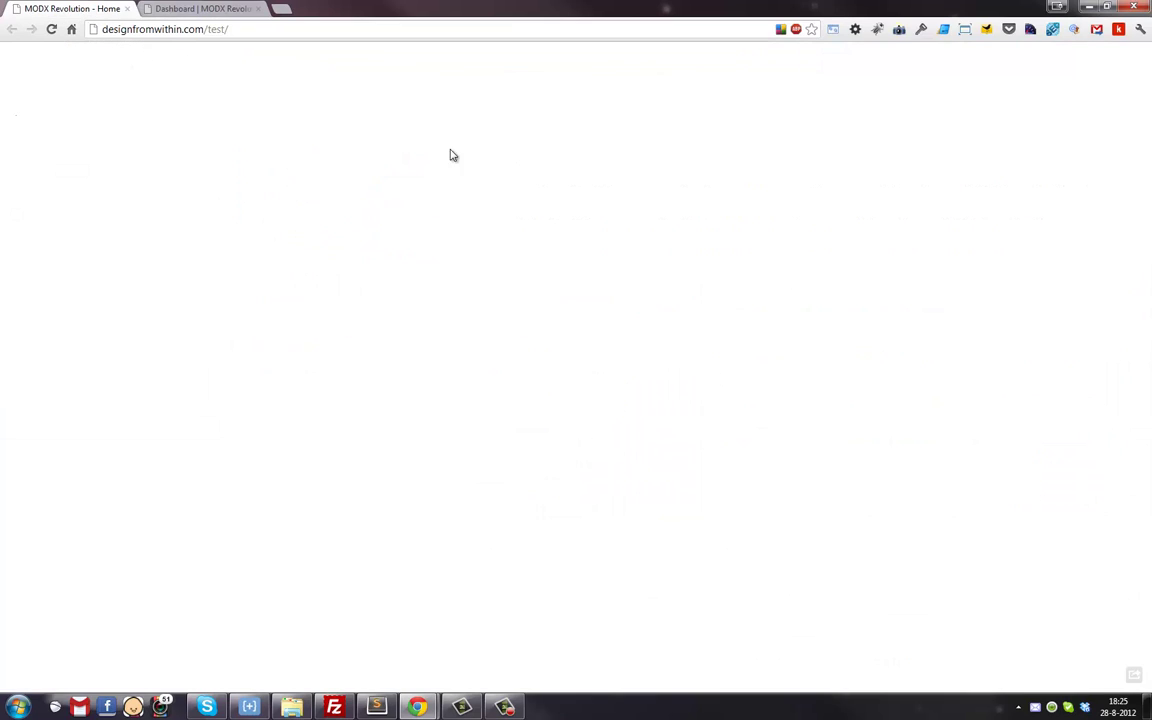
click(219, 12)
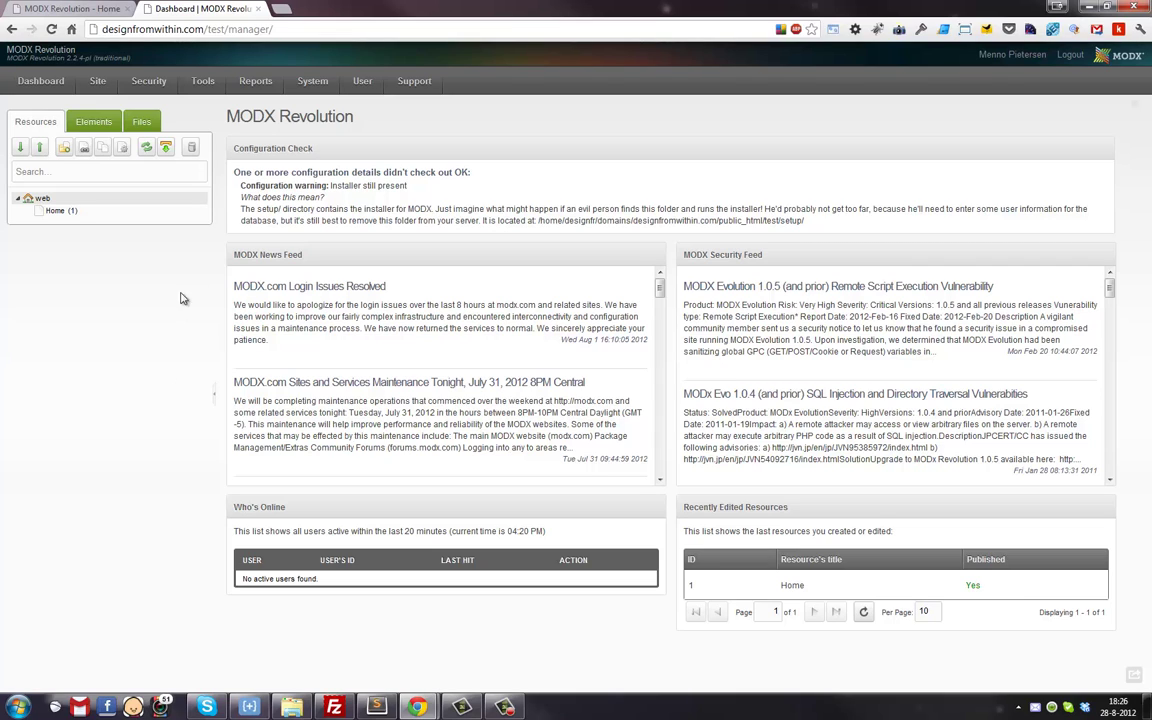
Step: Show the Files tree in the side panel and select the Media root folder
click(143, 122)
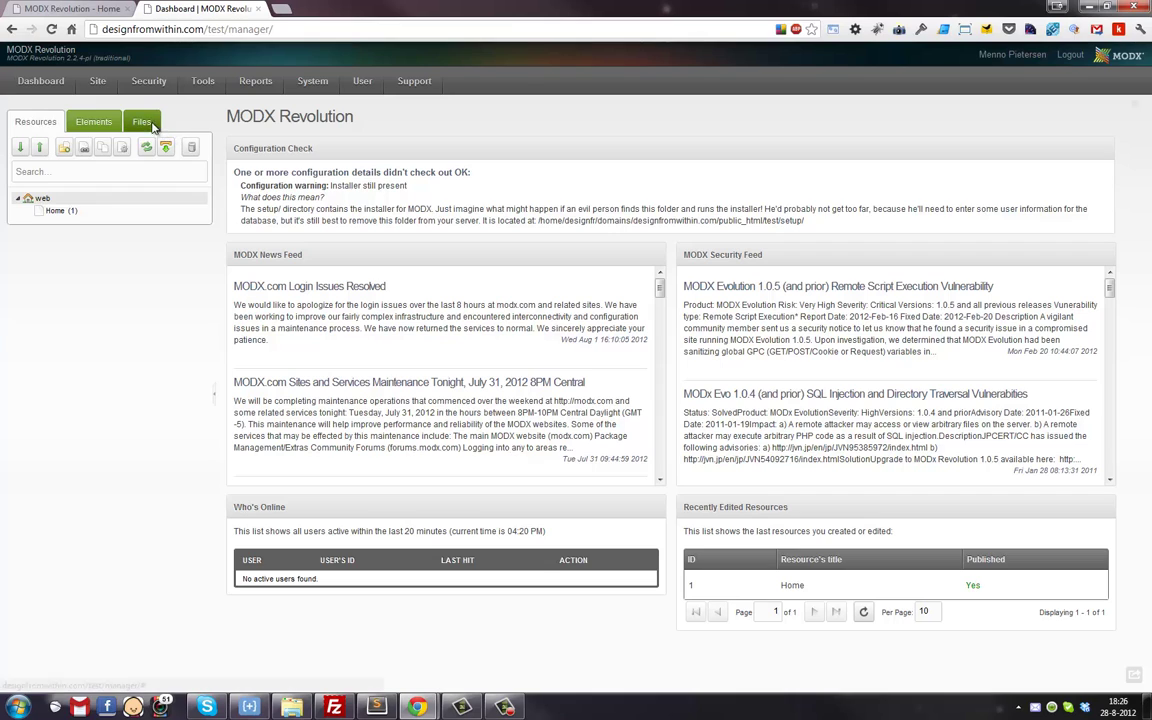
click(95, 122)
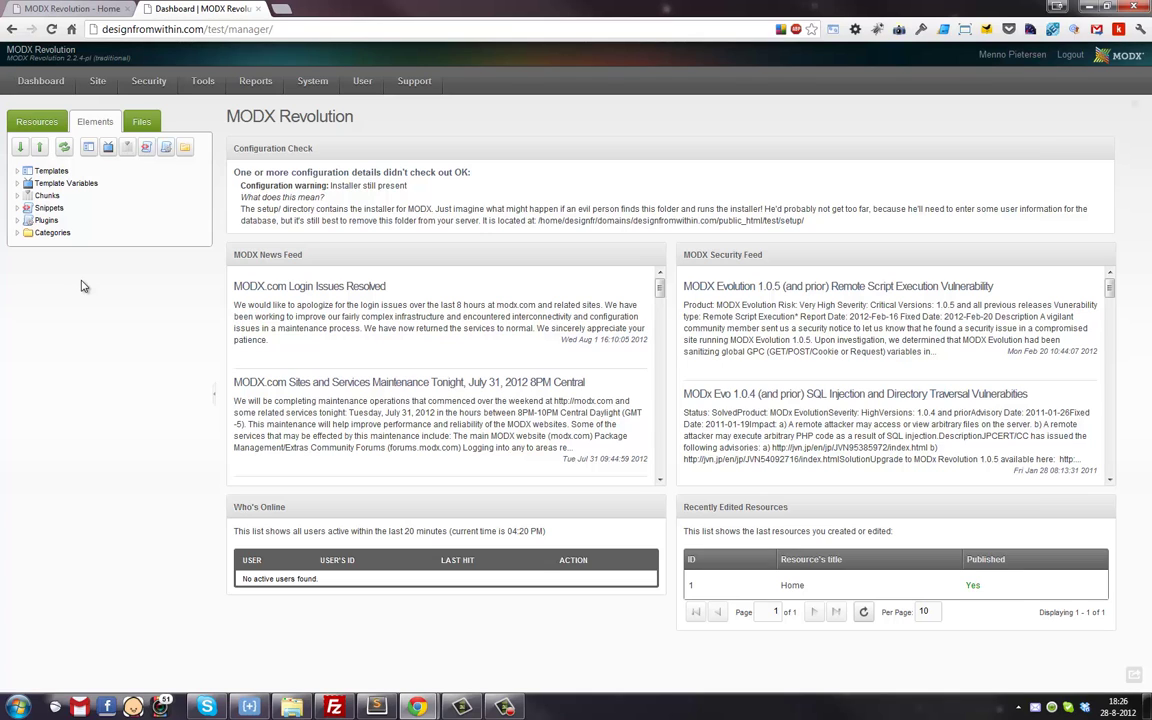
click(37, 121)
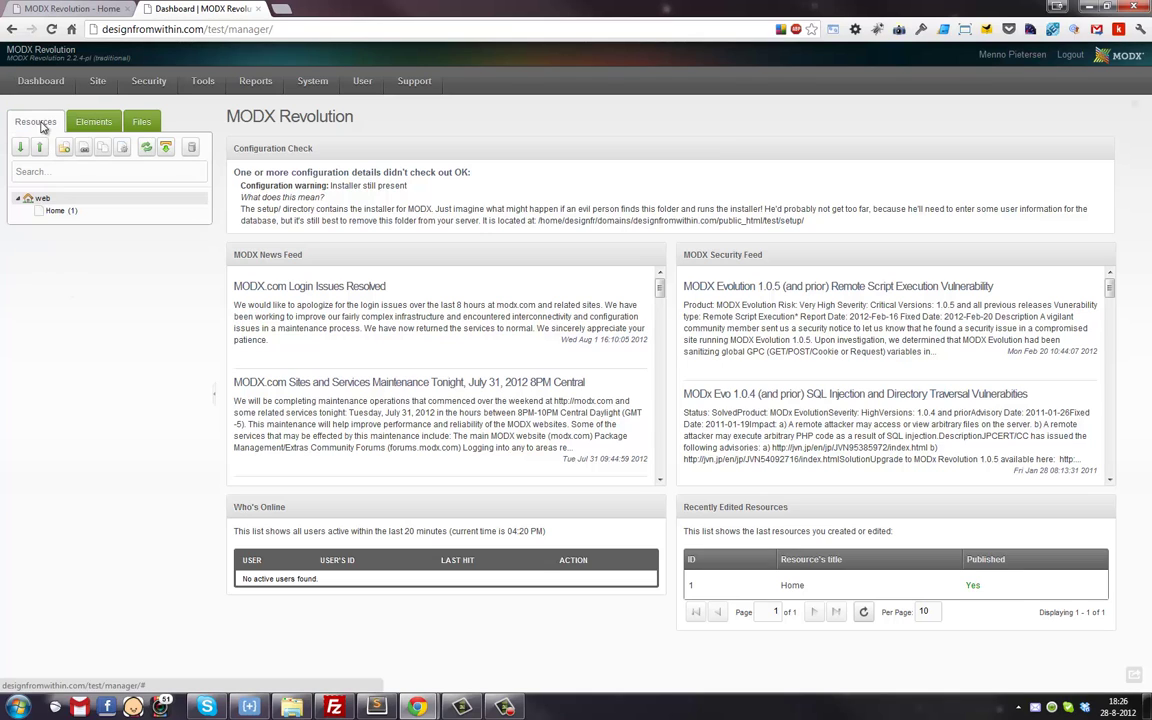
click(143, 124)
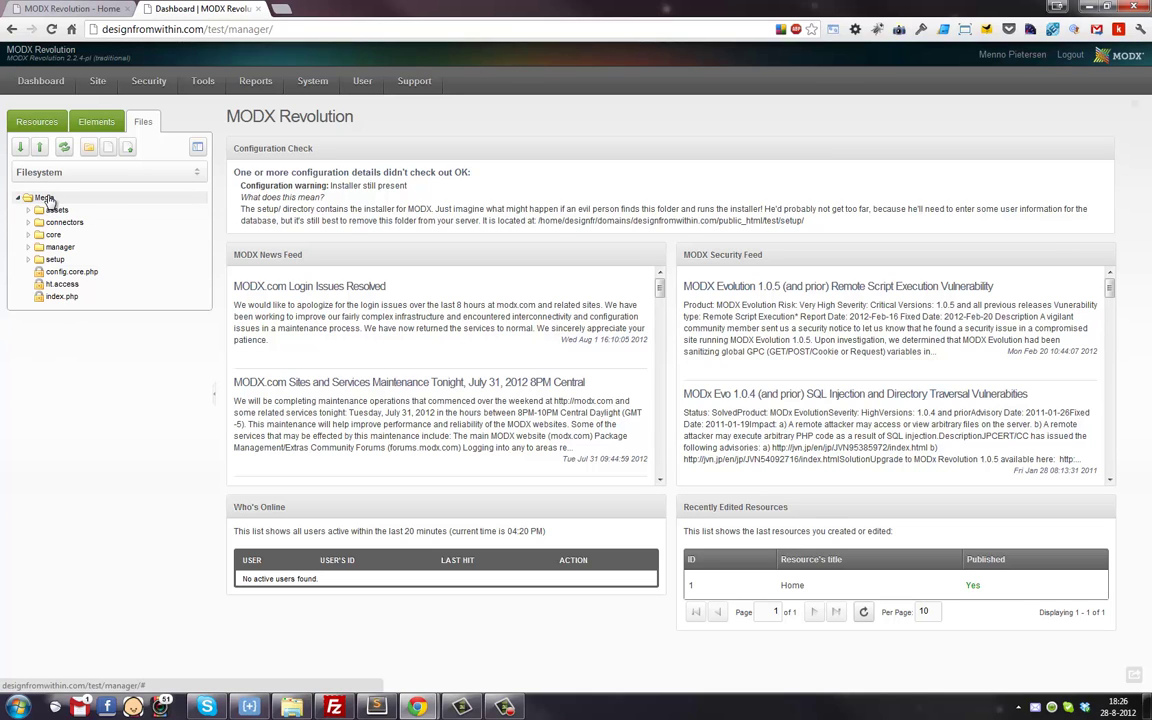
click(46, 199)
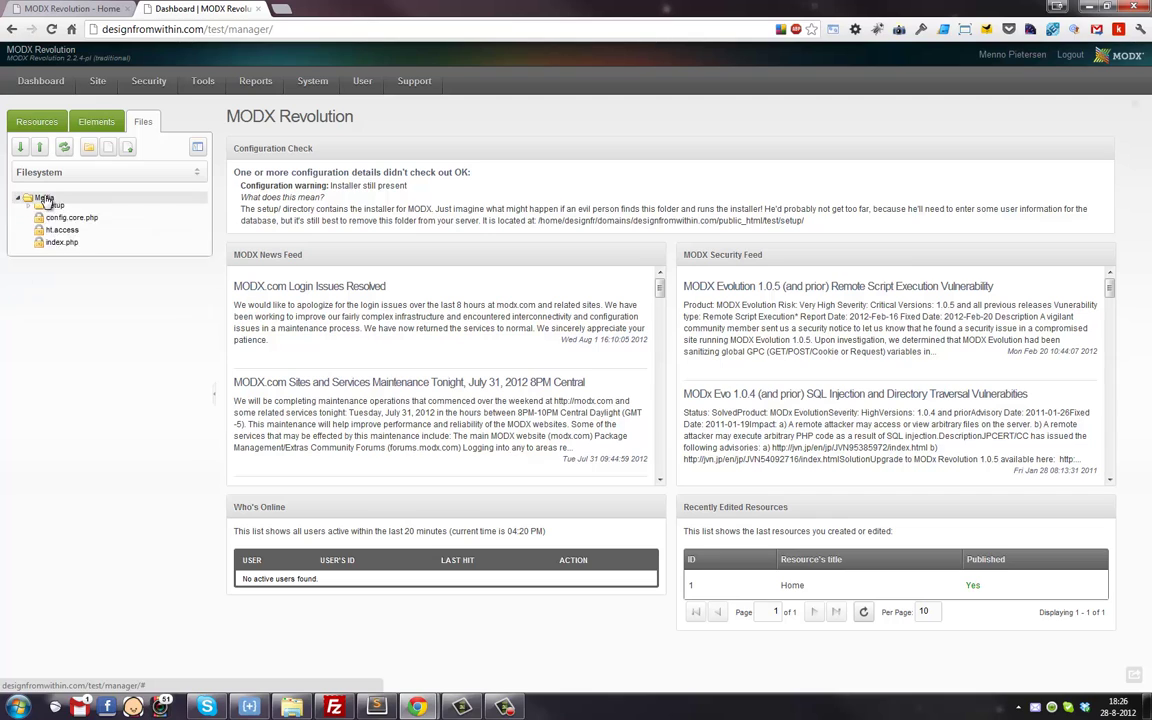
click(89, 147)
click(465, 343)
text(upload)
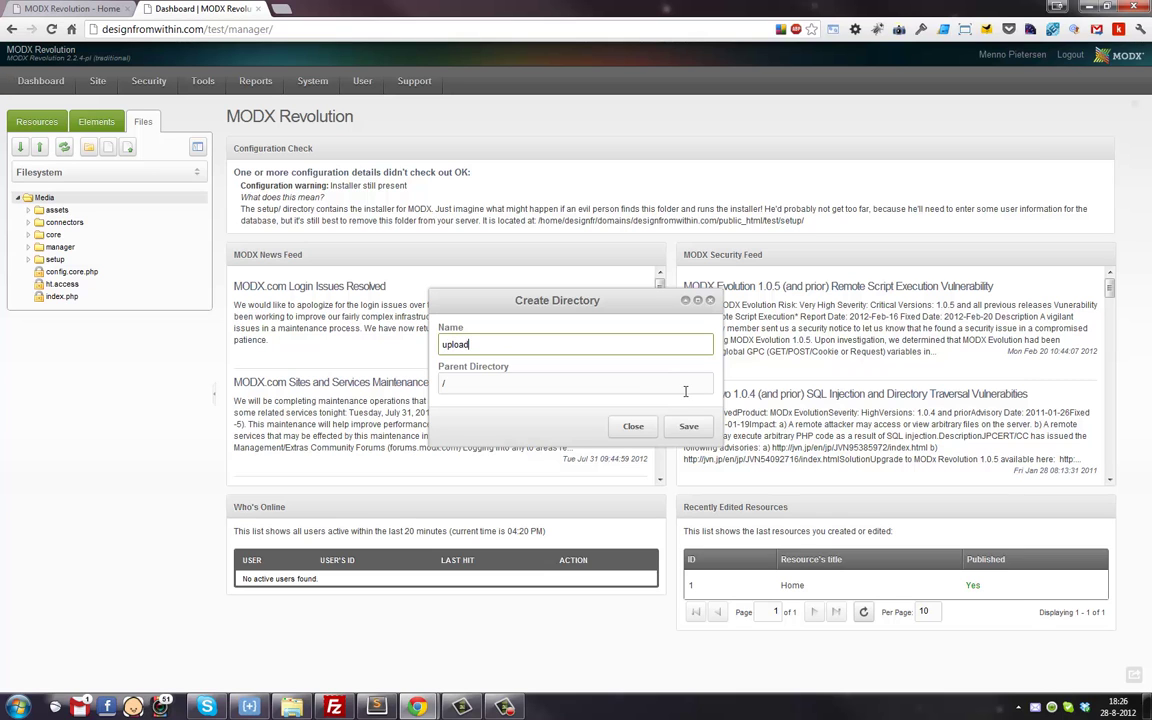
click(689, 427)
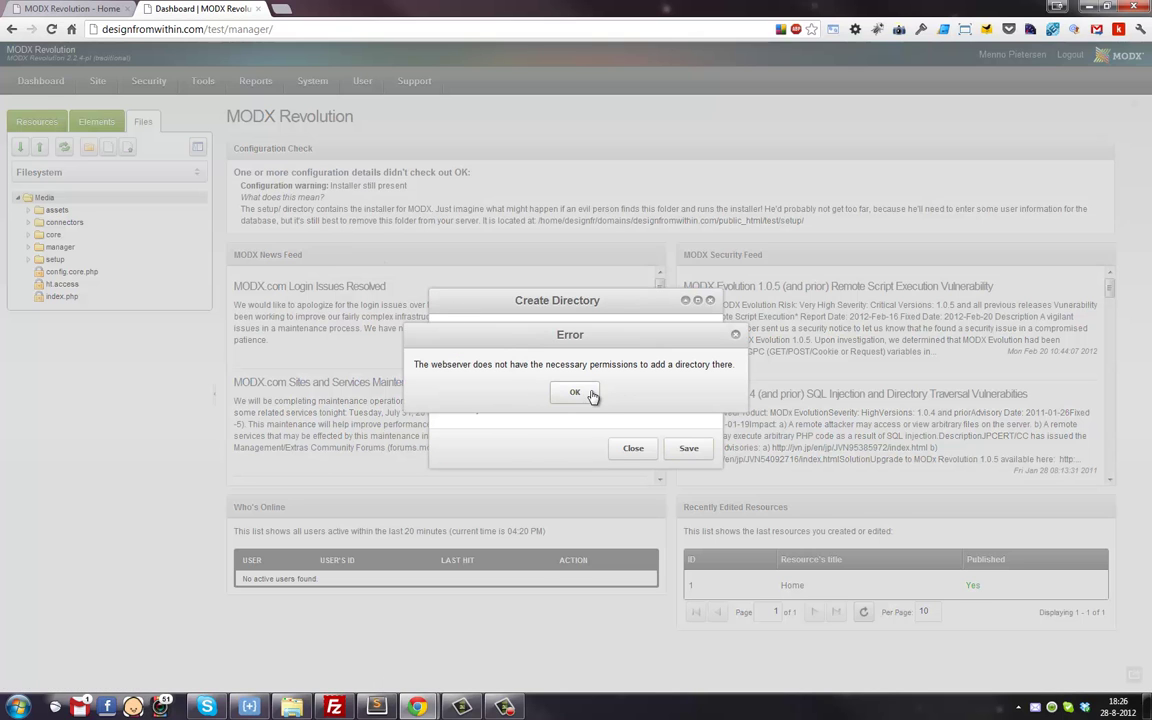
click(577, 391)
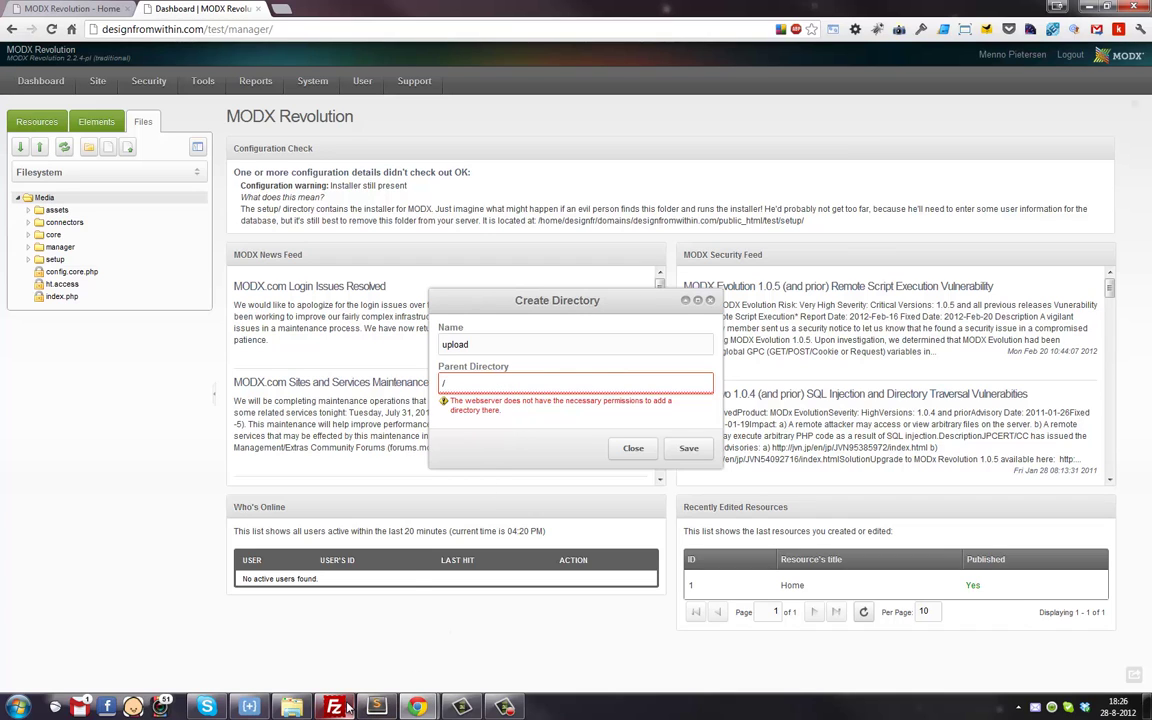
mouse_move(344, 709)
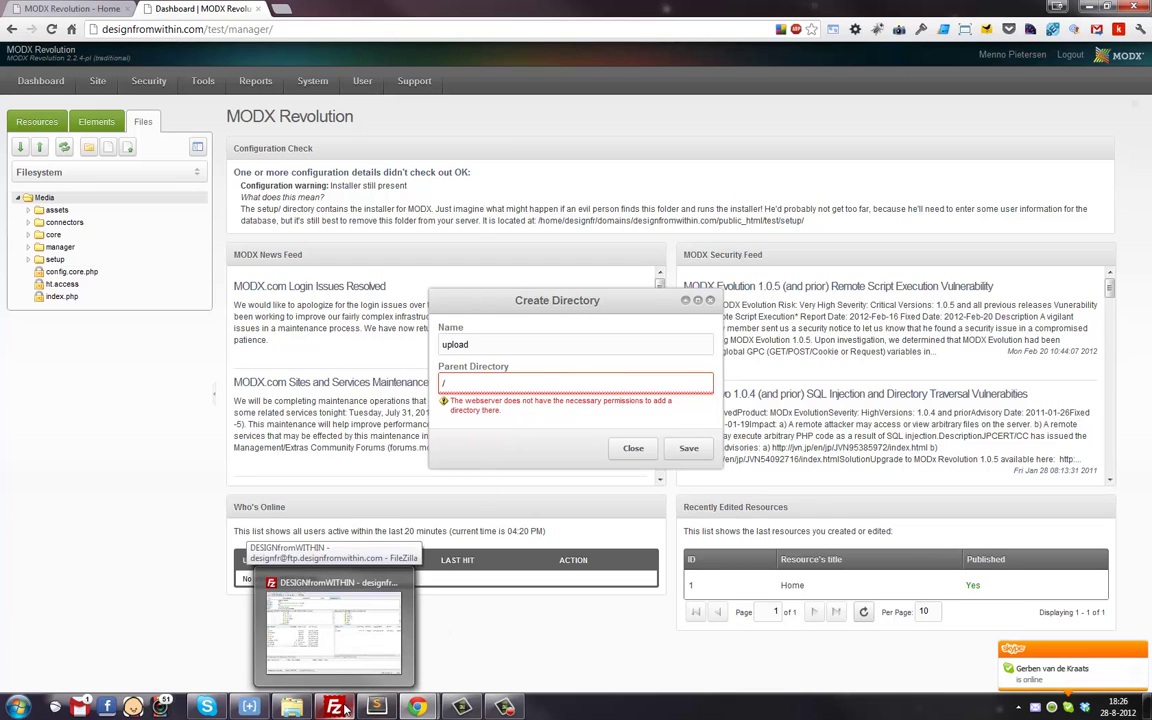
click(344, 709)
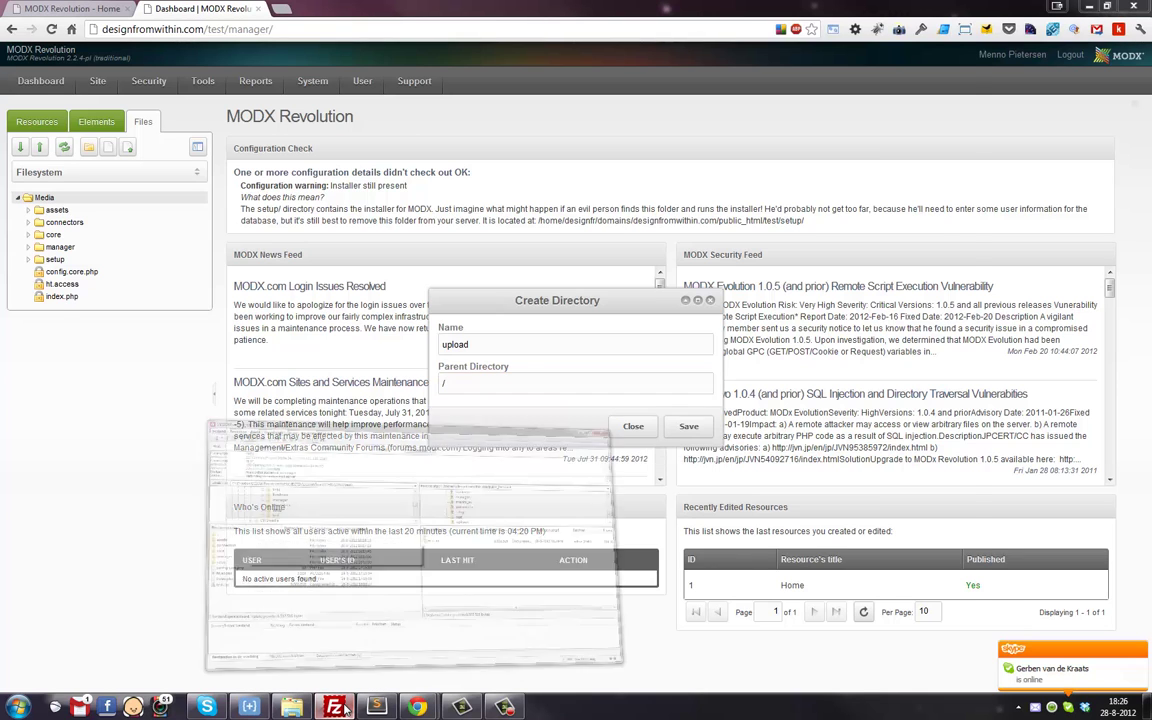
click(533, 331)
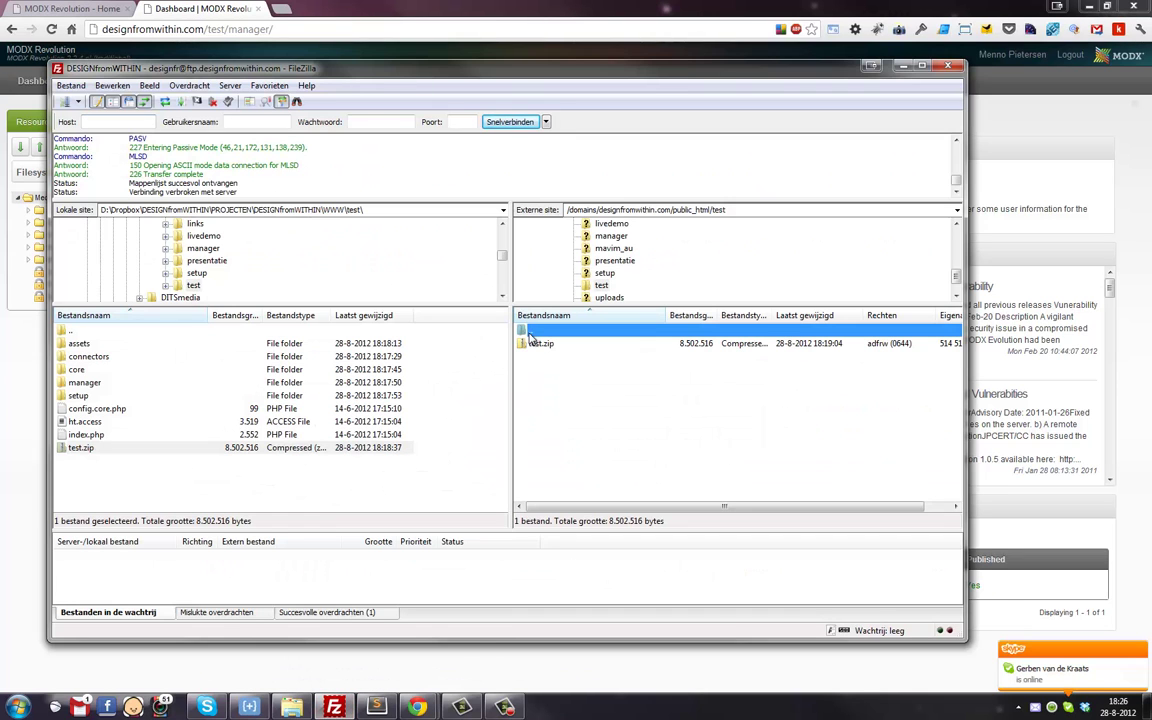
key(alt+Tab)
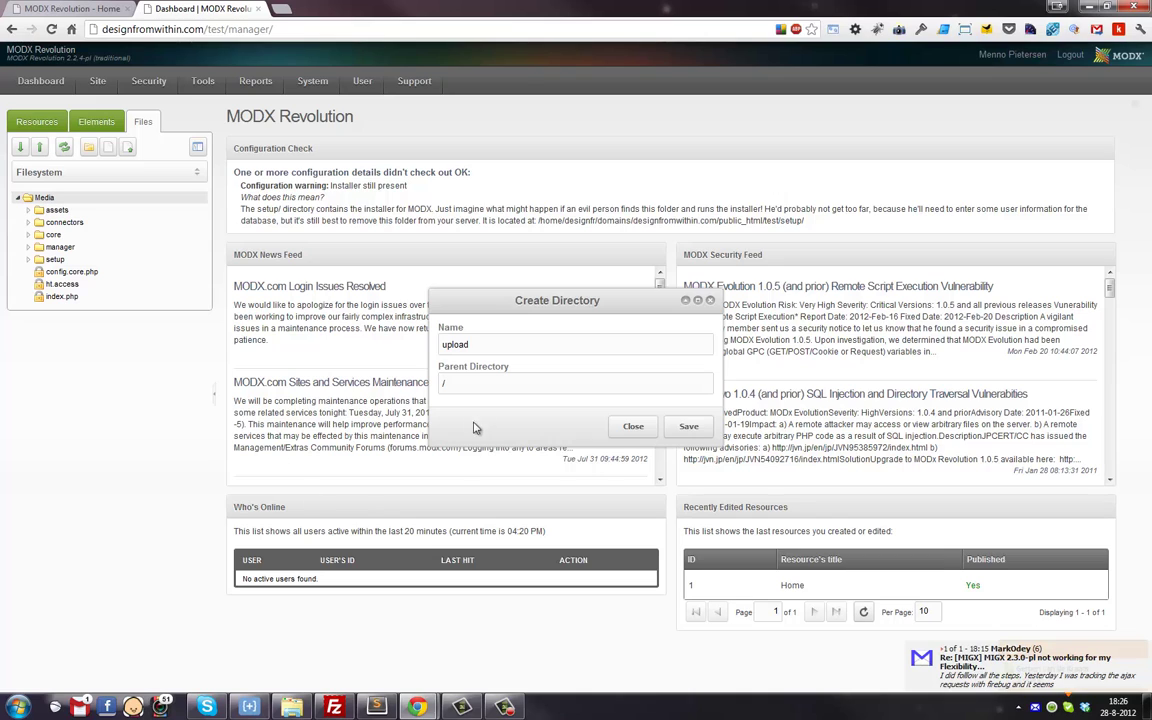
Step: Cancel the root-level folder and create an 'uploads' directory inside assets instead
click(632, 427)
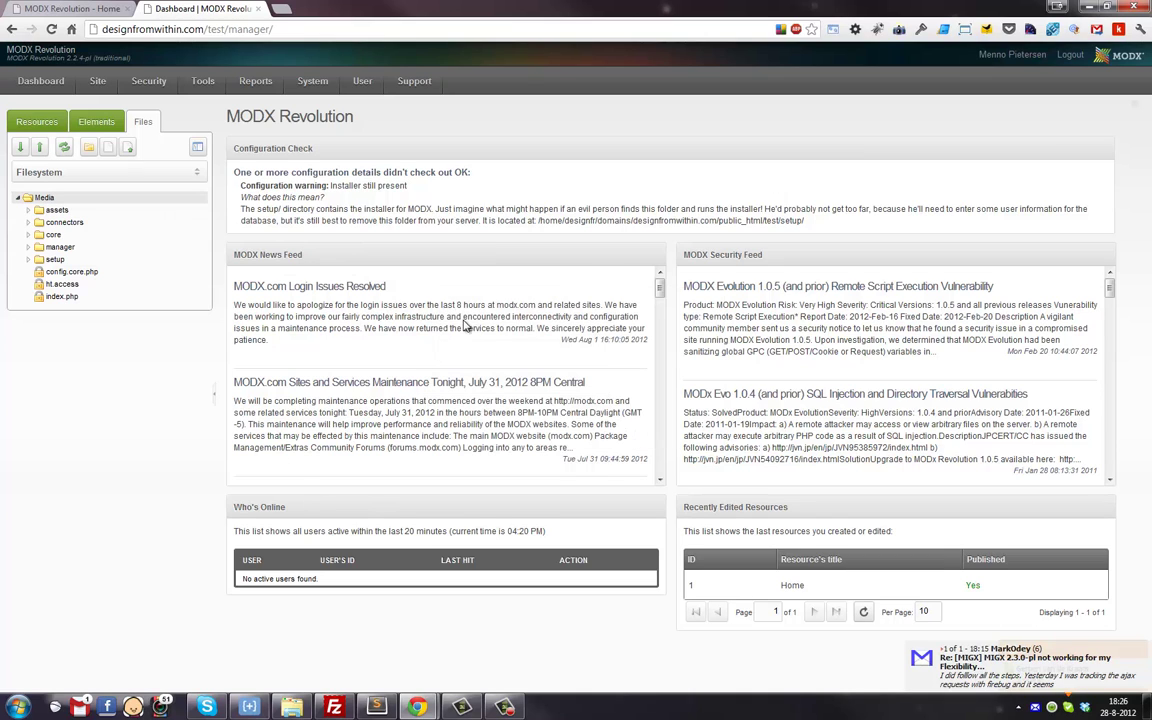
click(37, 212)
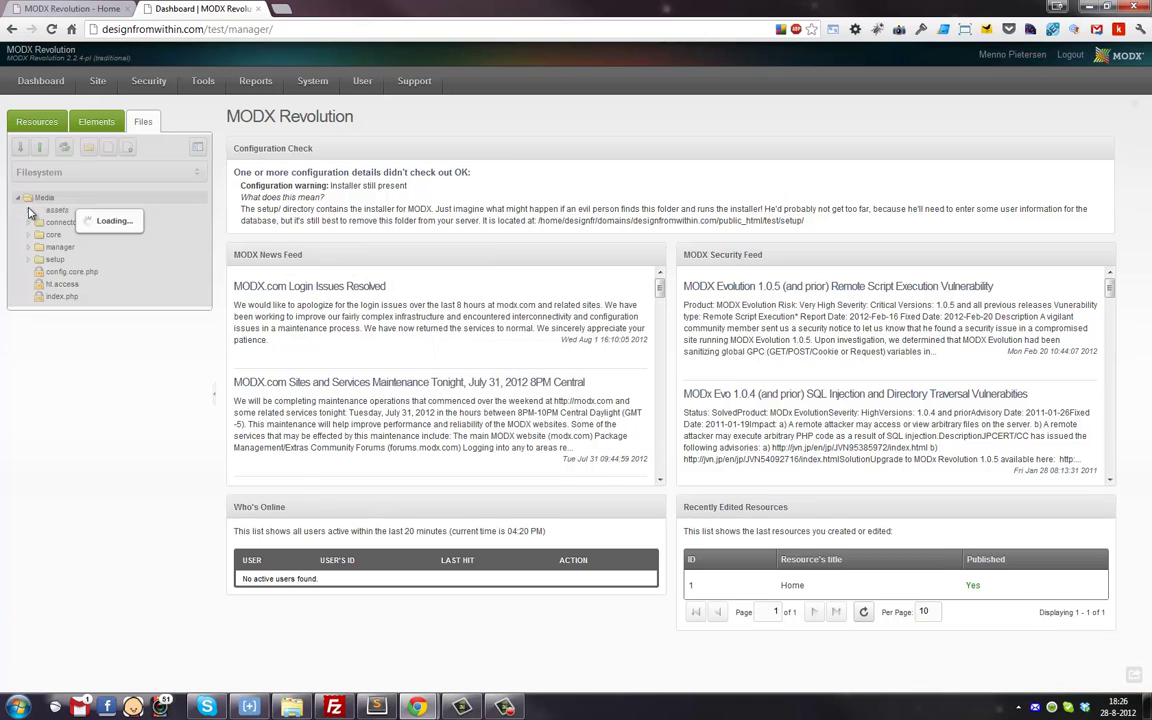
right_click(58, 211)
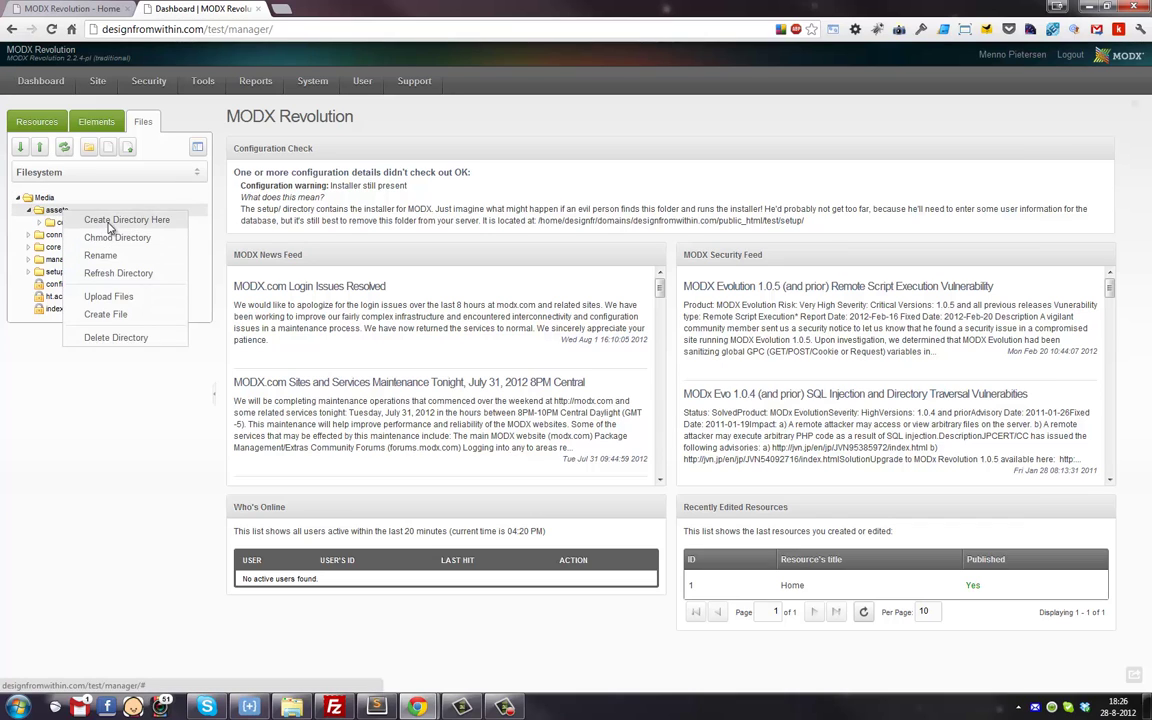
click(110, 219)
click(481, 345)
text(uploads)
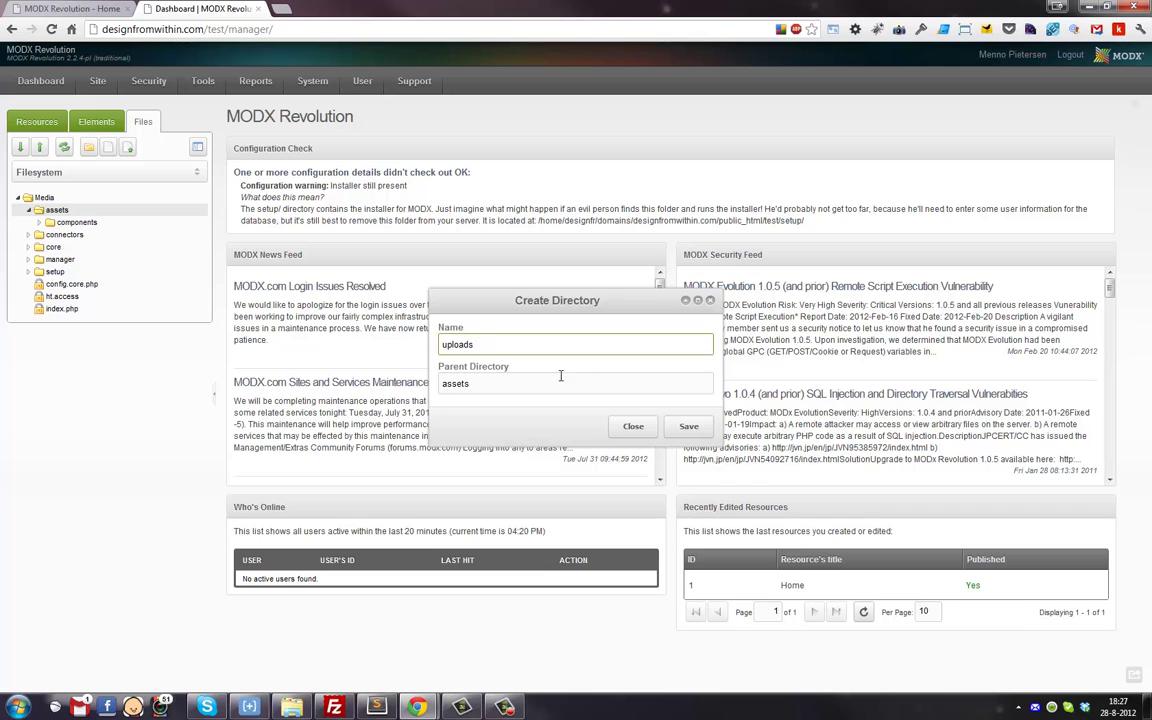
click(689, 426)
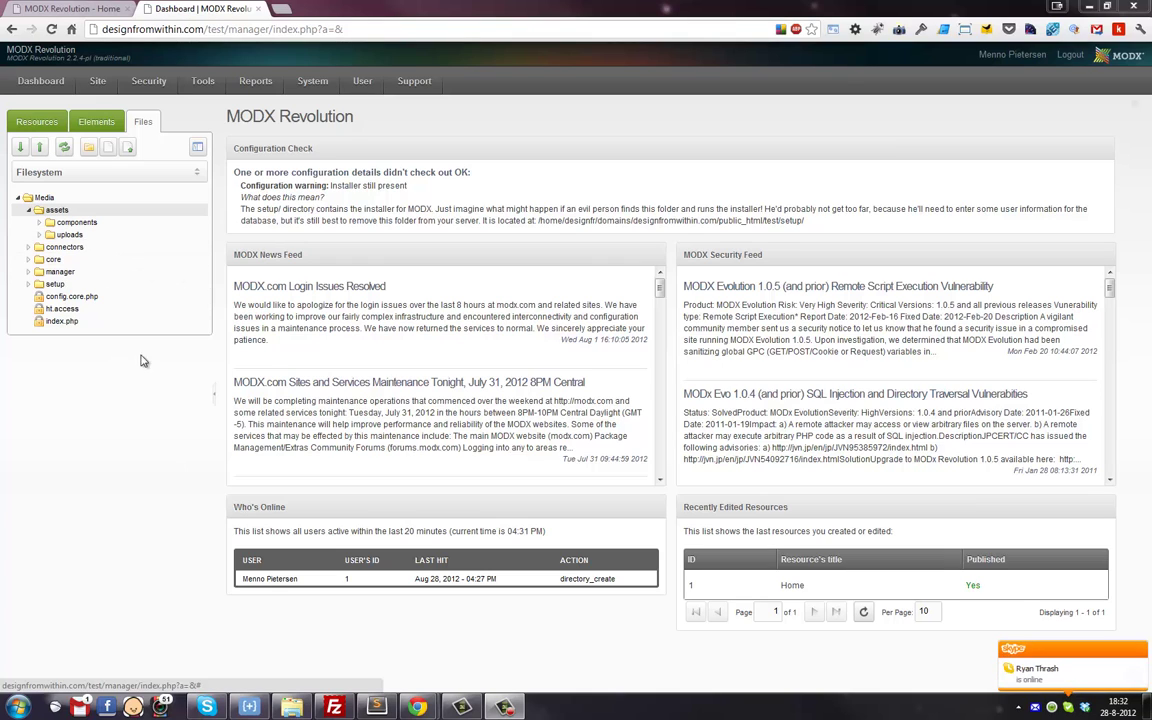
Step: Go to Security > Access Controls and start a New User Group
mouse_move(157, 86)
click(148, 163)
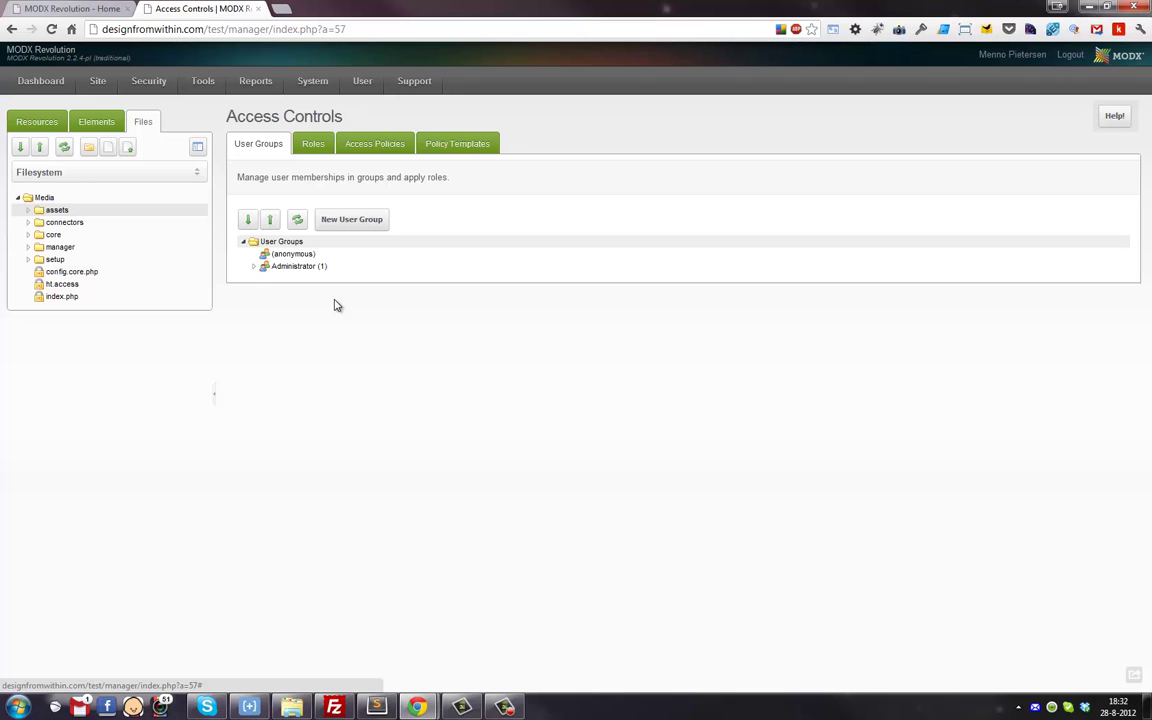
click(345, 226)
Step: Name the new group 'Admin' with description 'Users with limited admin rights.'
click(355, 187)
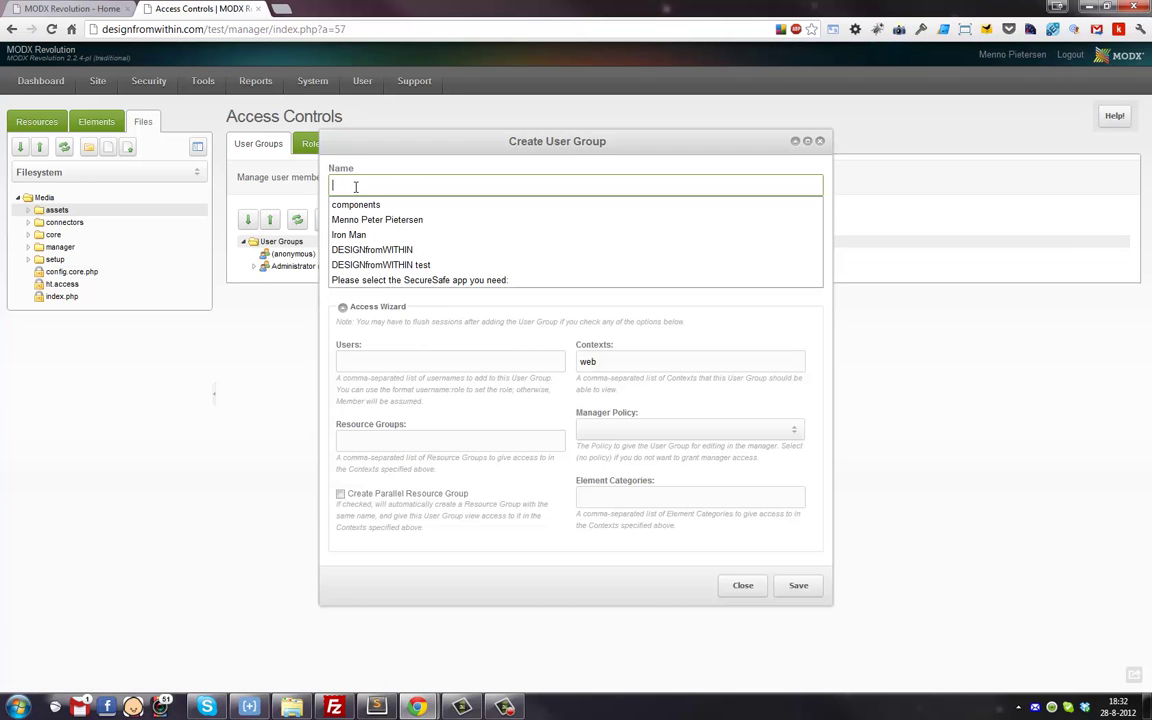
text(Admin)
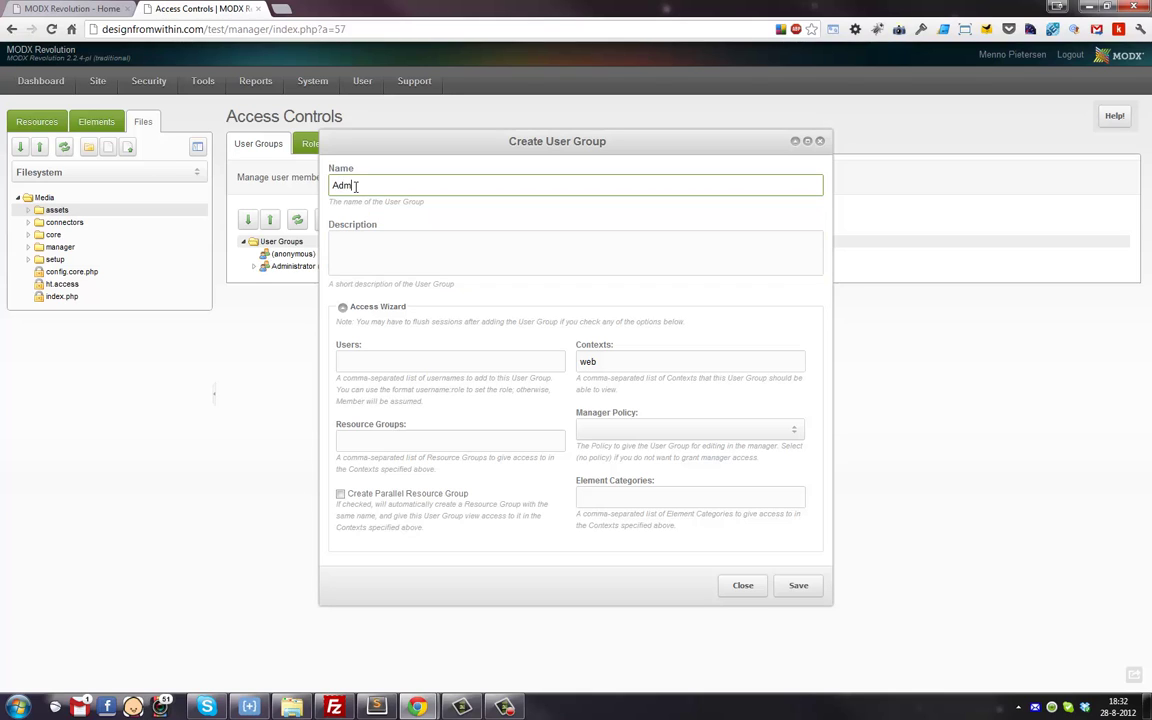
click(430, 263)
text(U)
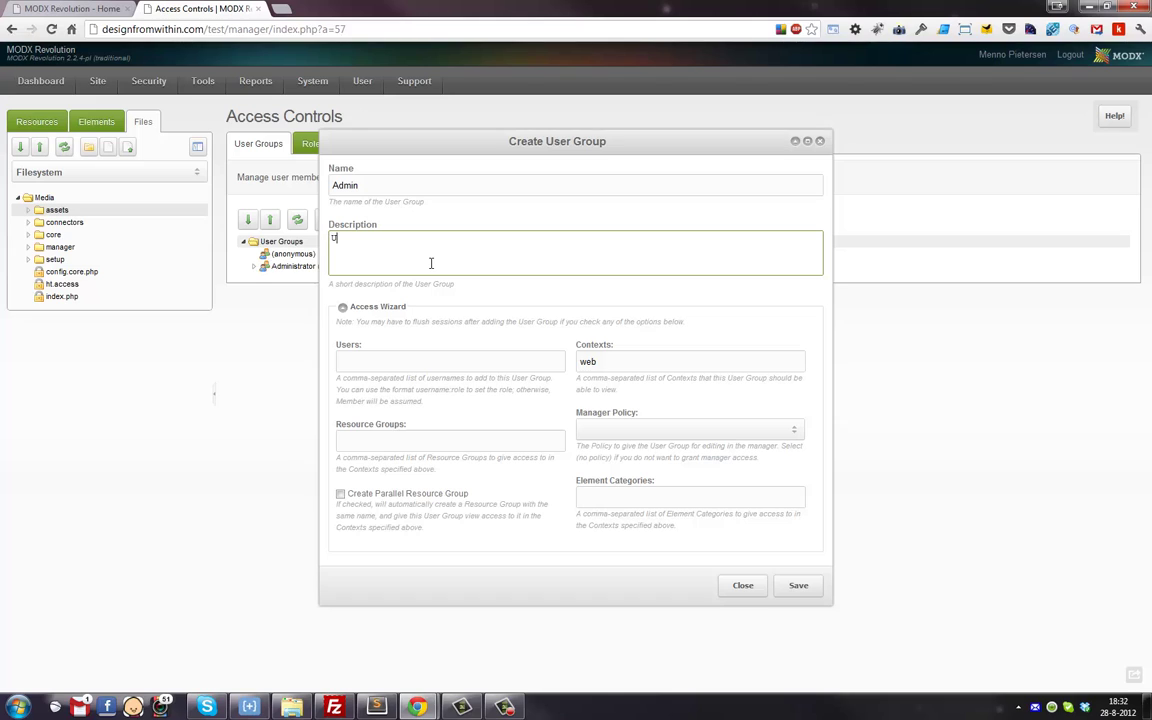
text(sers with limited admin rights.)
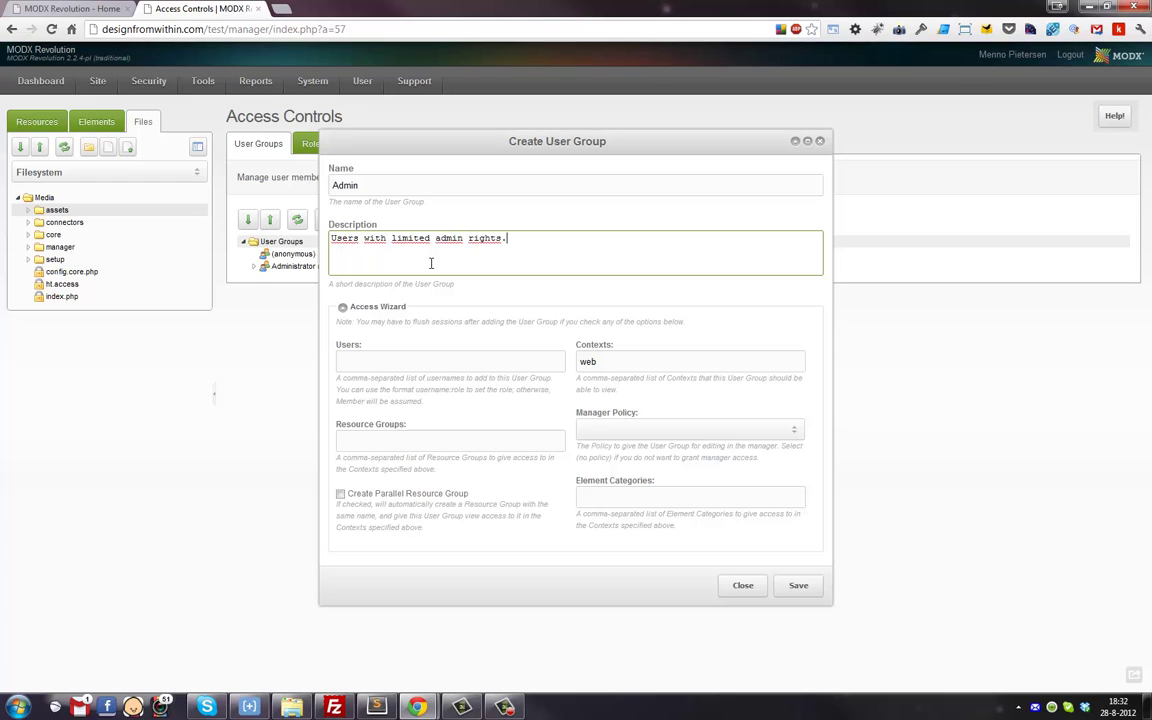
Step: Set the group's manager policy to Administrator and save it
click(666, 365)
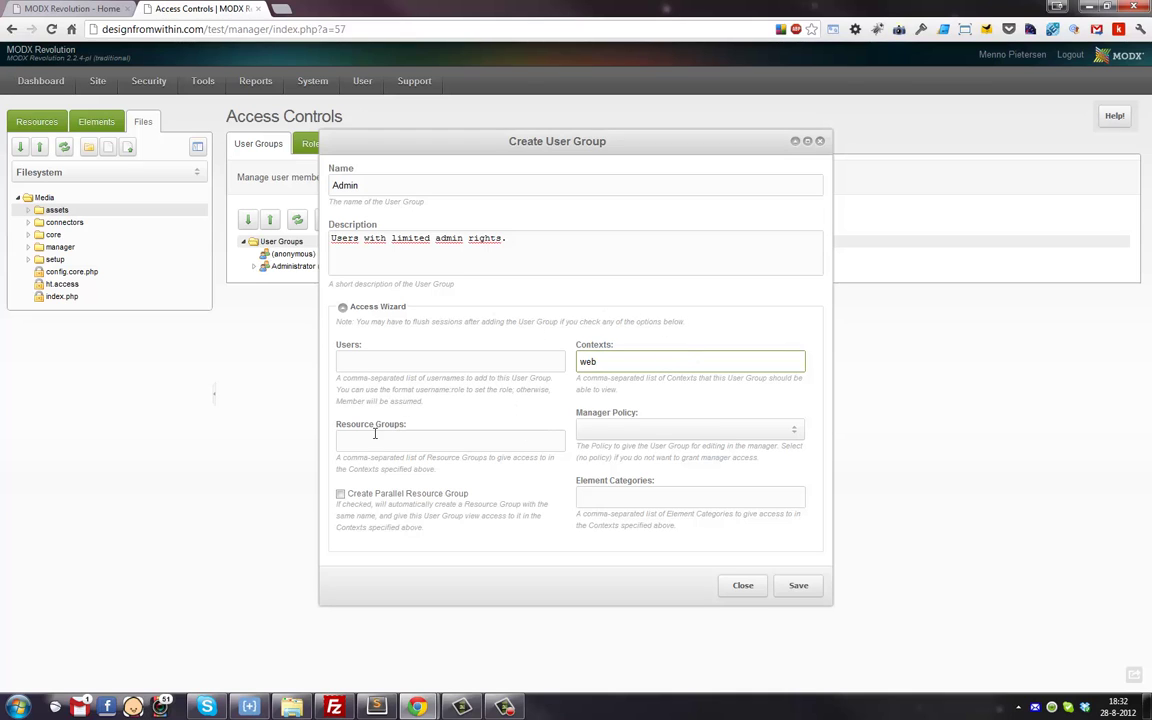
click(600, 432)
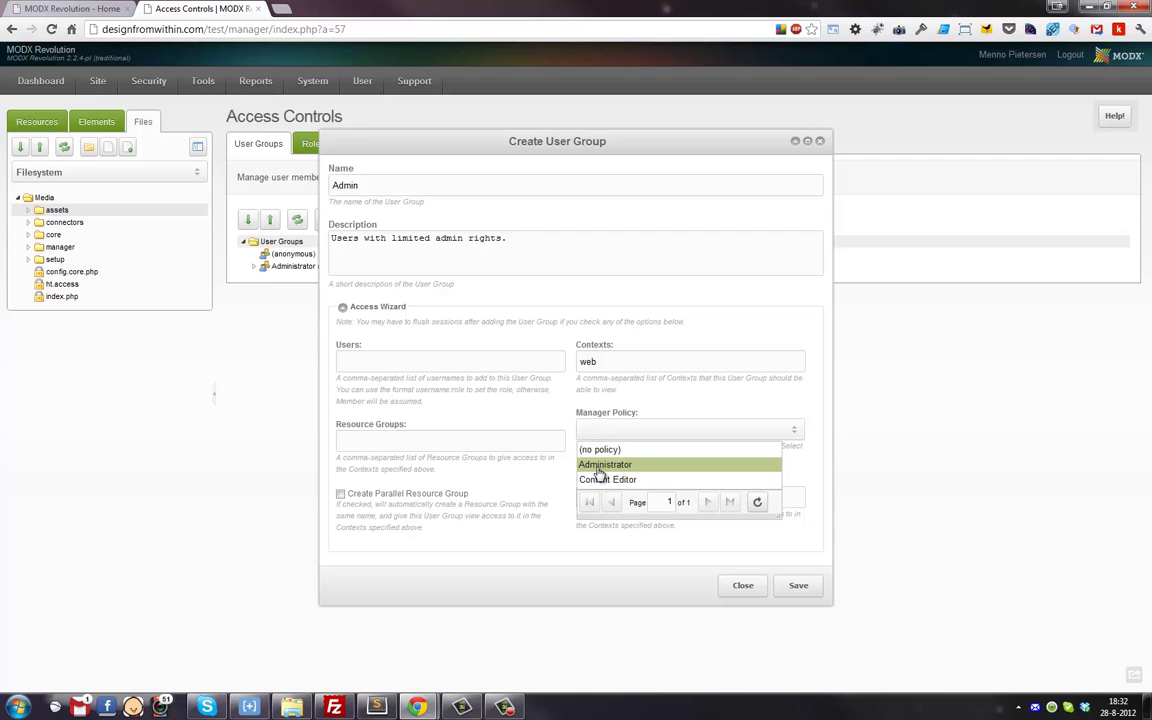
click(657, 400)
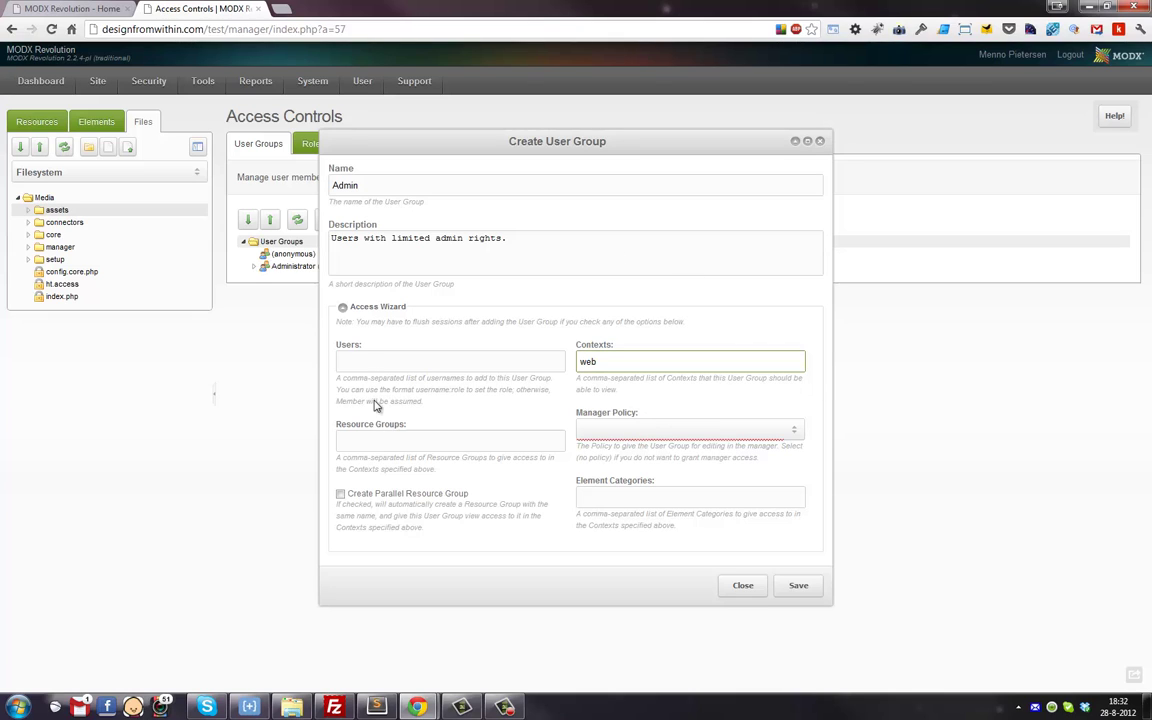
click(790, 593)
click(663, 432)
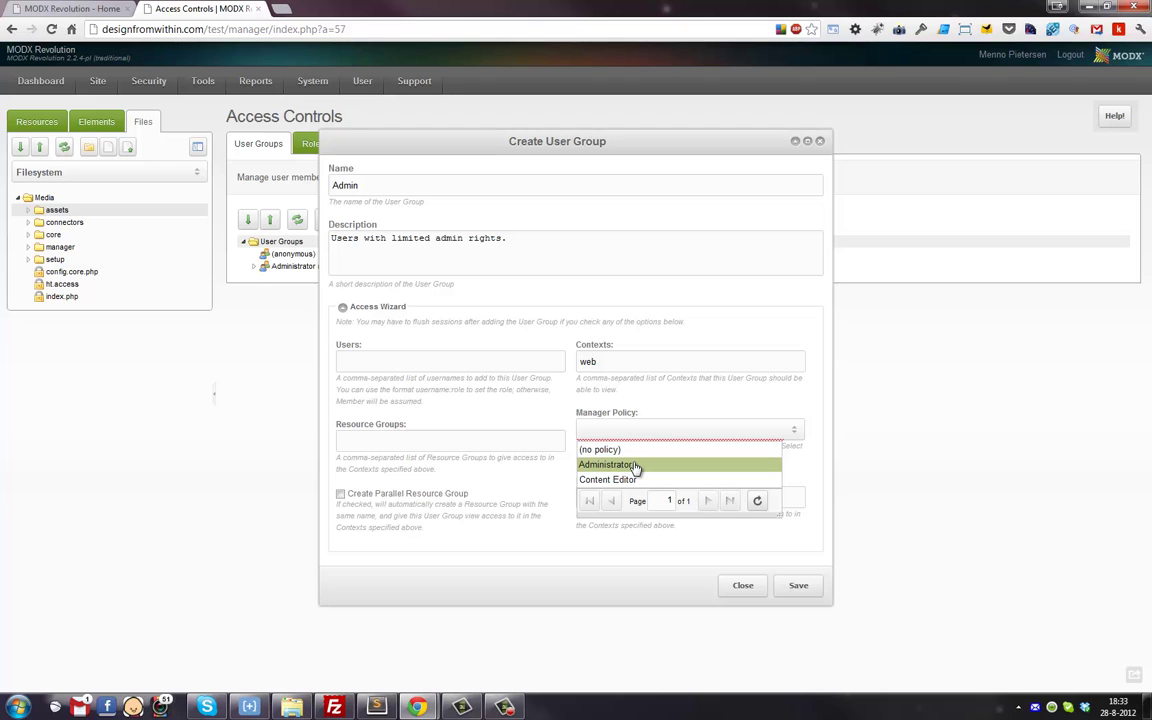
click(634, 465)
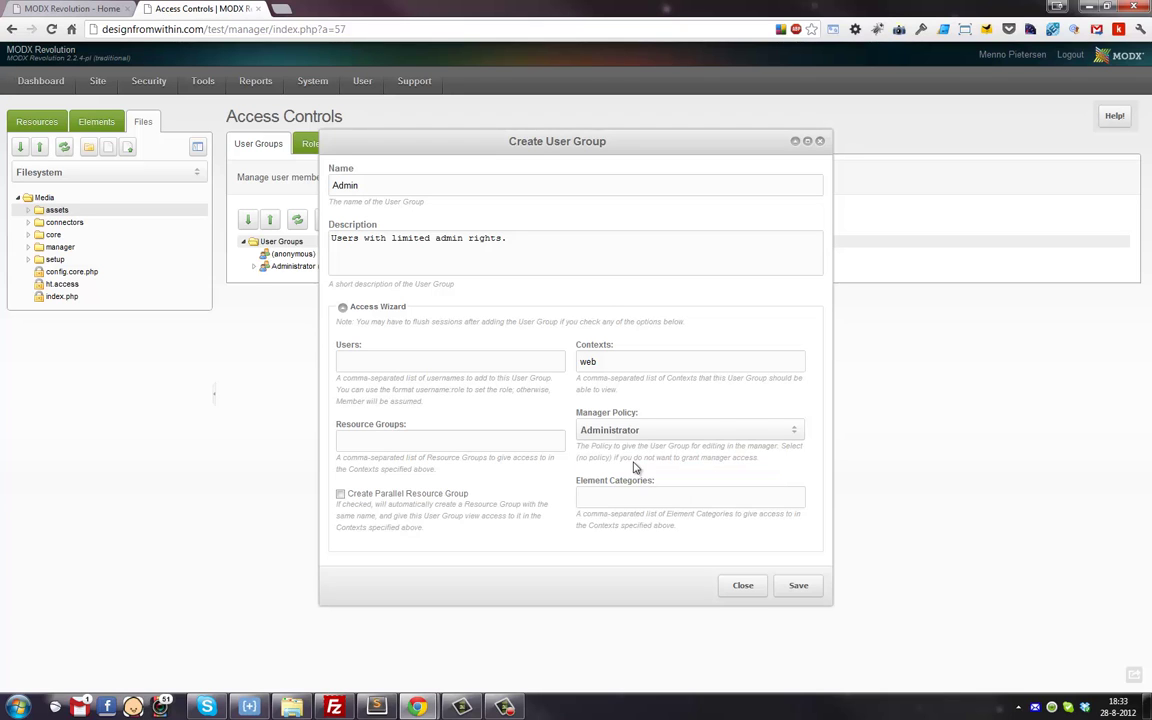
click(798, 587)
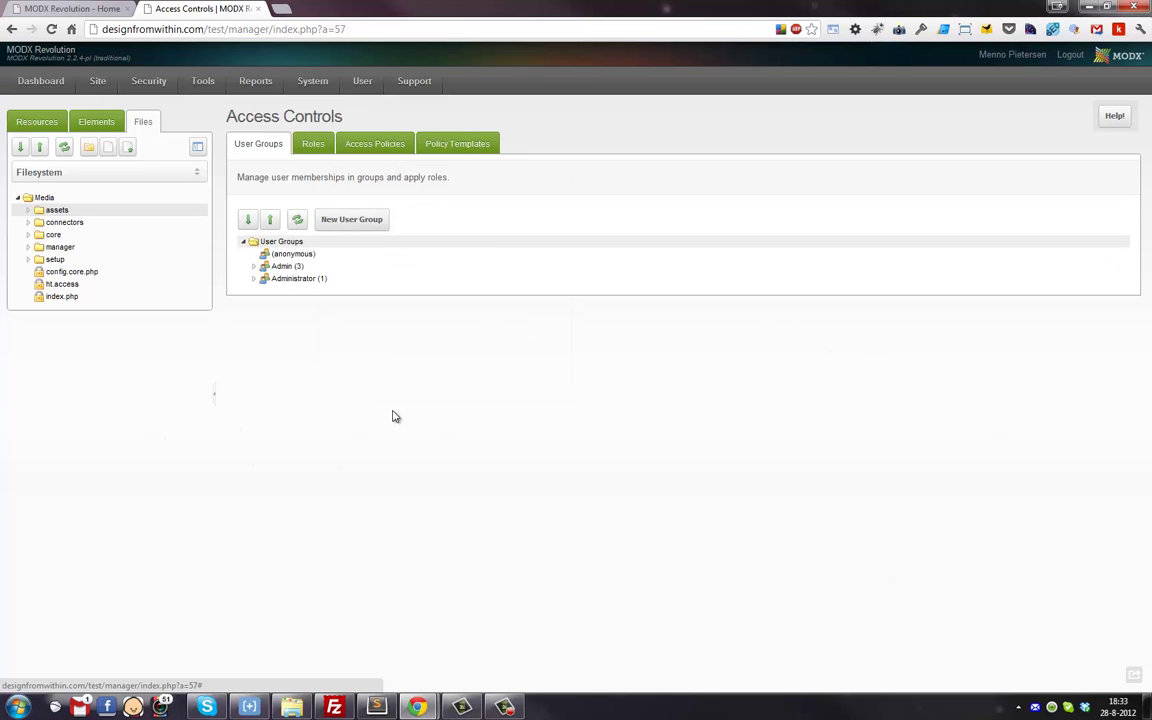
Step: Edit the Admin group, keep the Default dashboard, and view its Context Access list
right_click(287, 271)
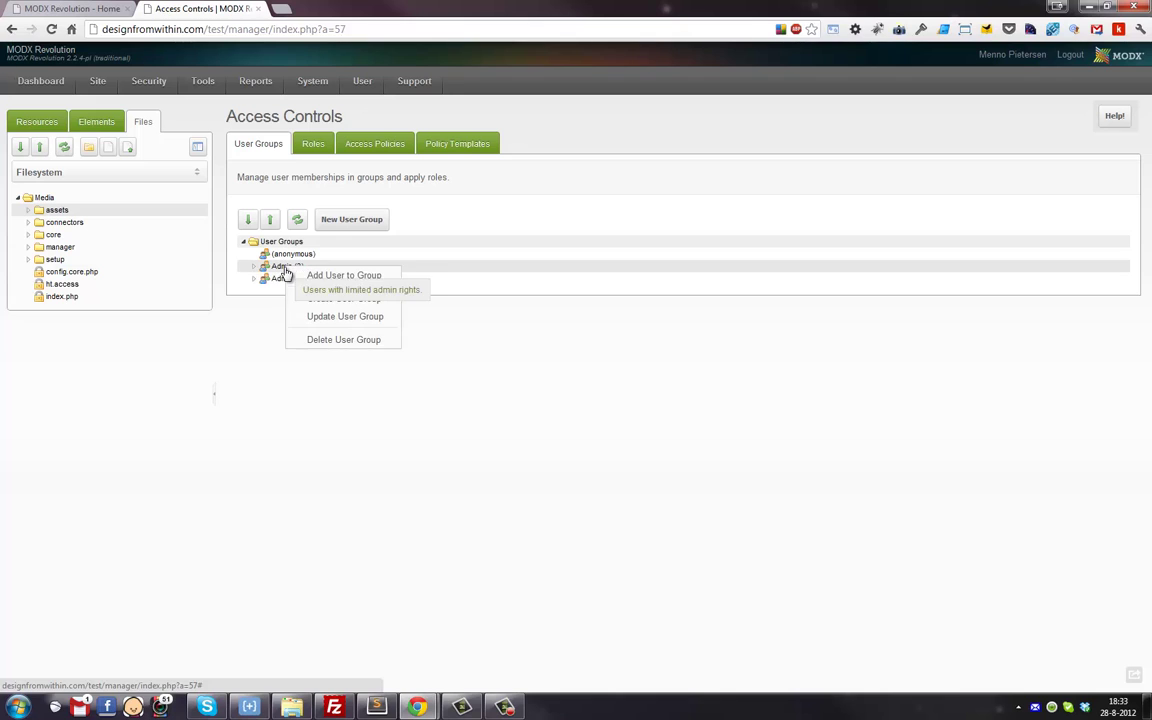
click(339, 318)
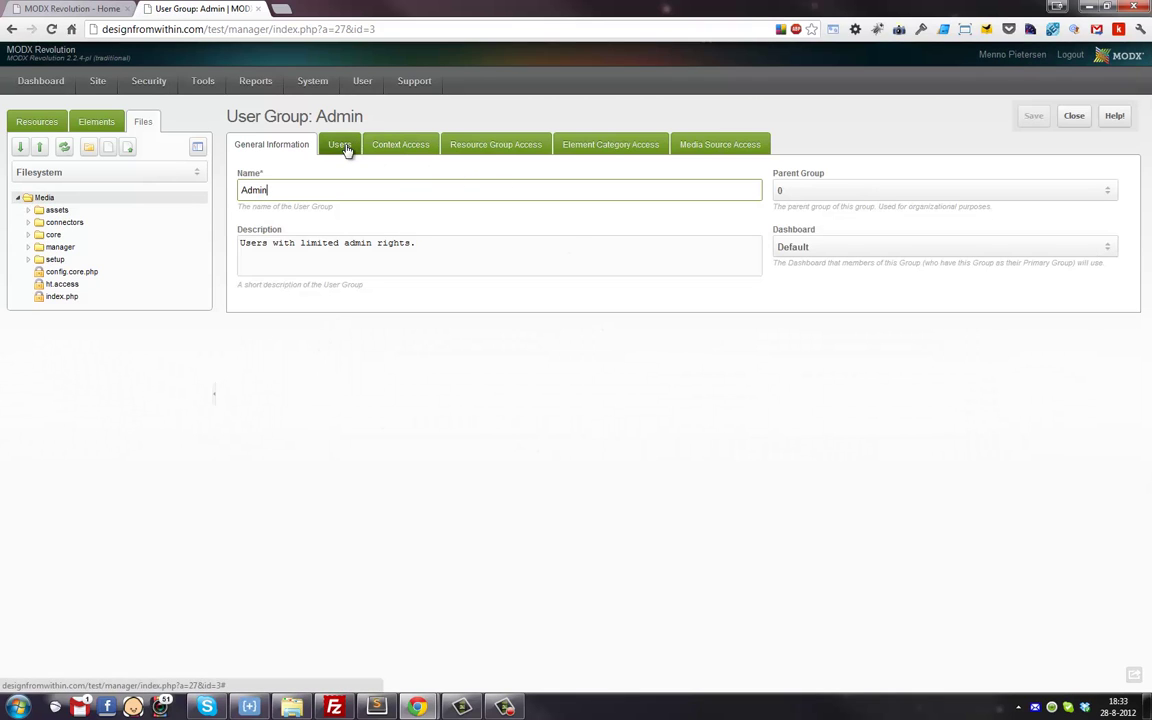
click(805, 249)
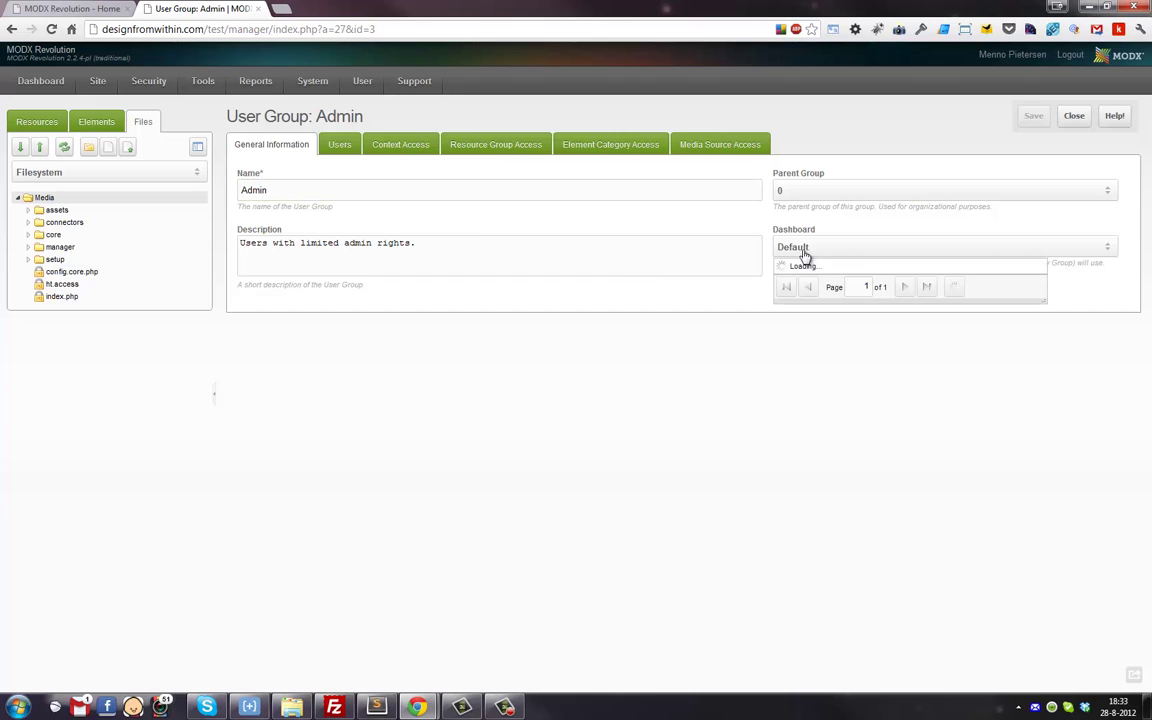
click(745, 228)
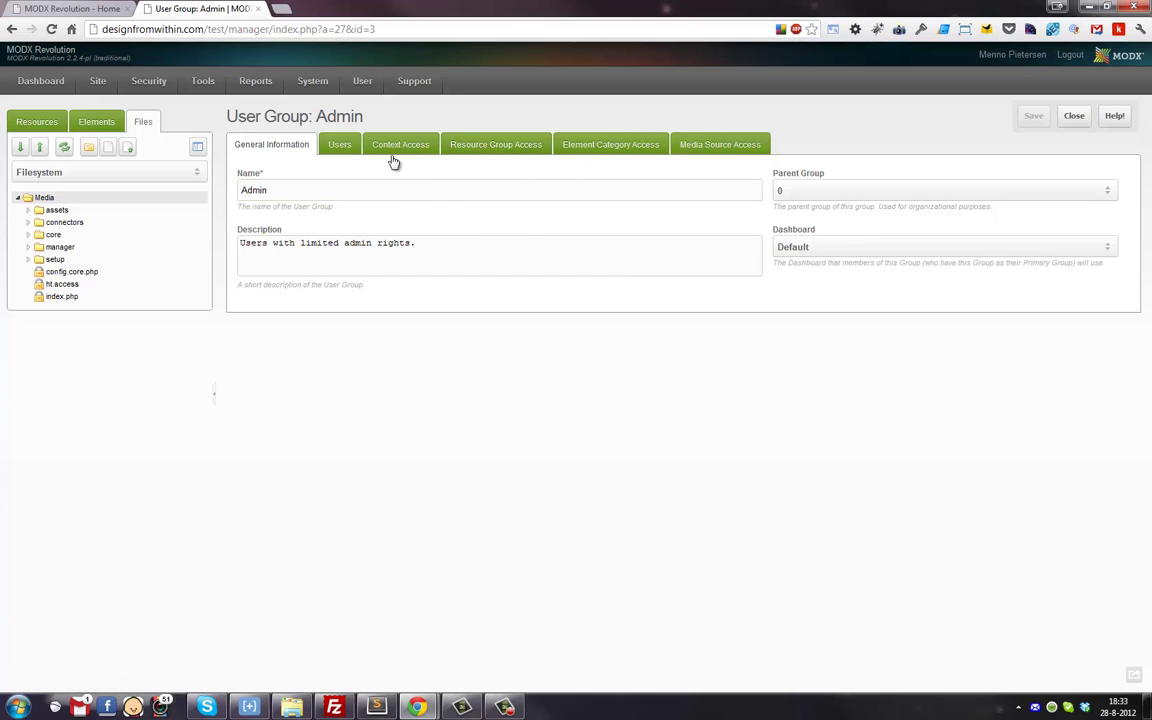
click(405, 147)
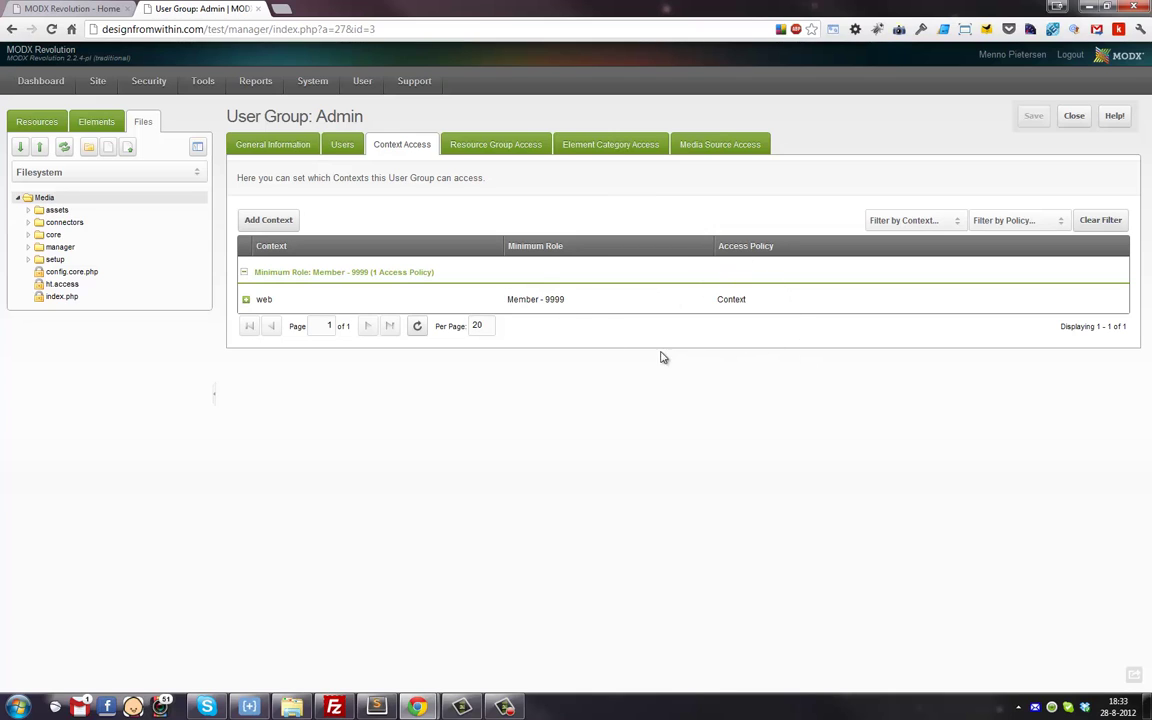
Step: Add an mgr context entry with minimum role Super User - 0 and Content Editor policy, then save
click(276, 222)
click(420, 288)
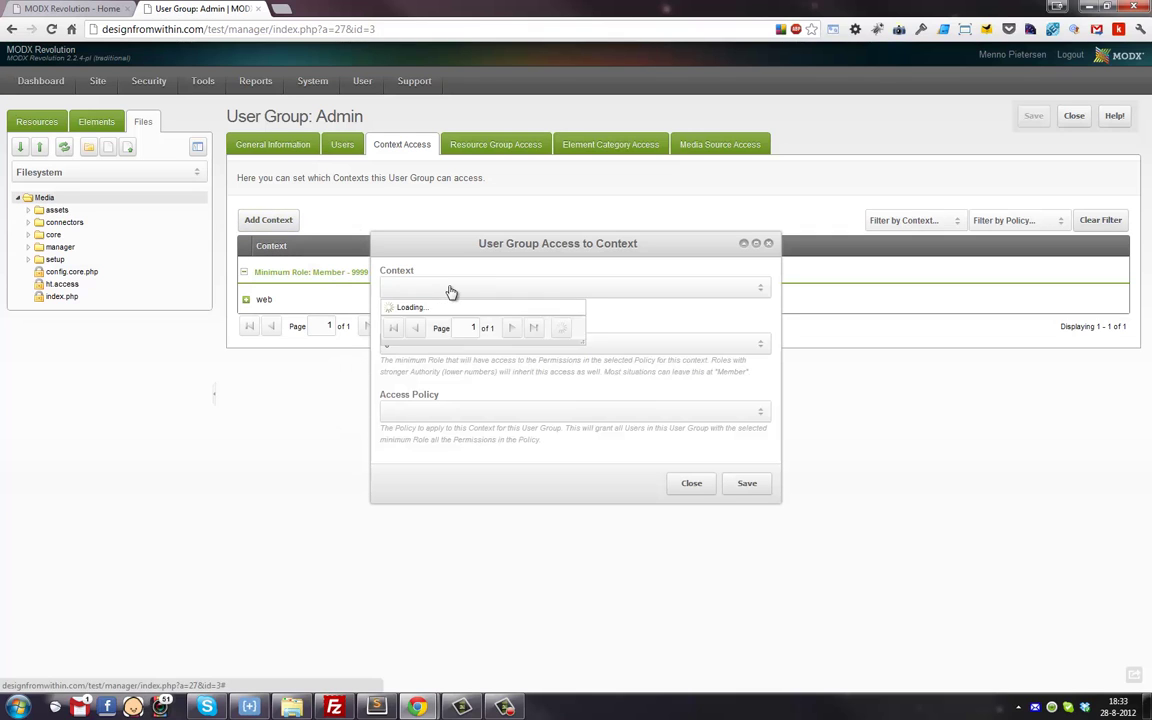
click(430, 314)
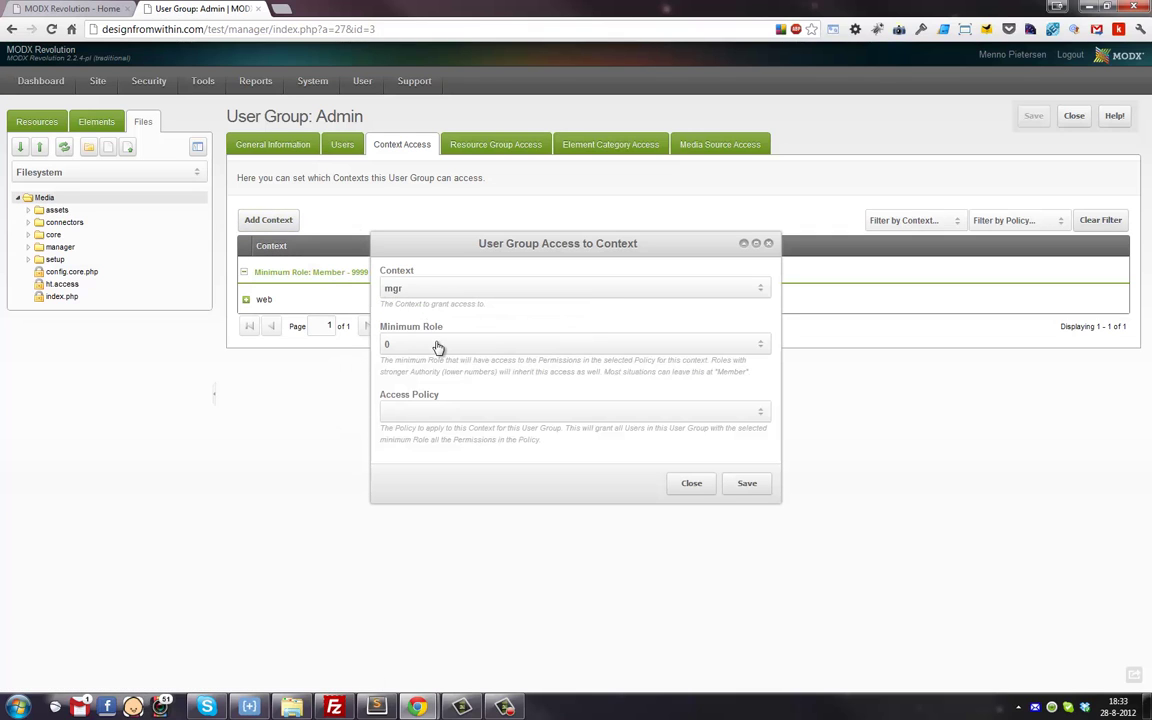
click(437, 345)
click(430, 364)
click(429, 414)
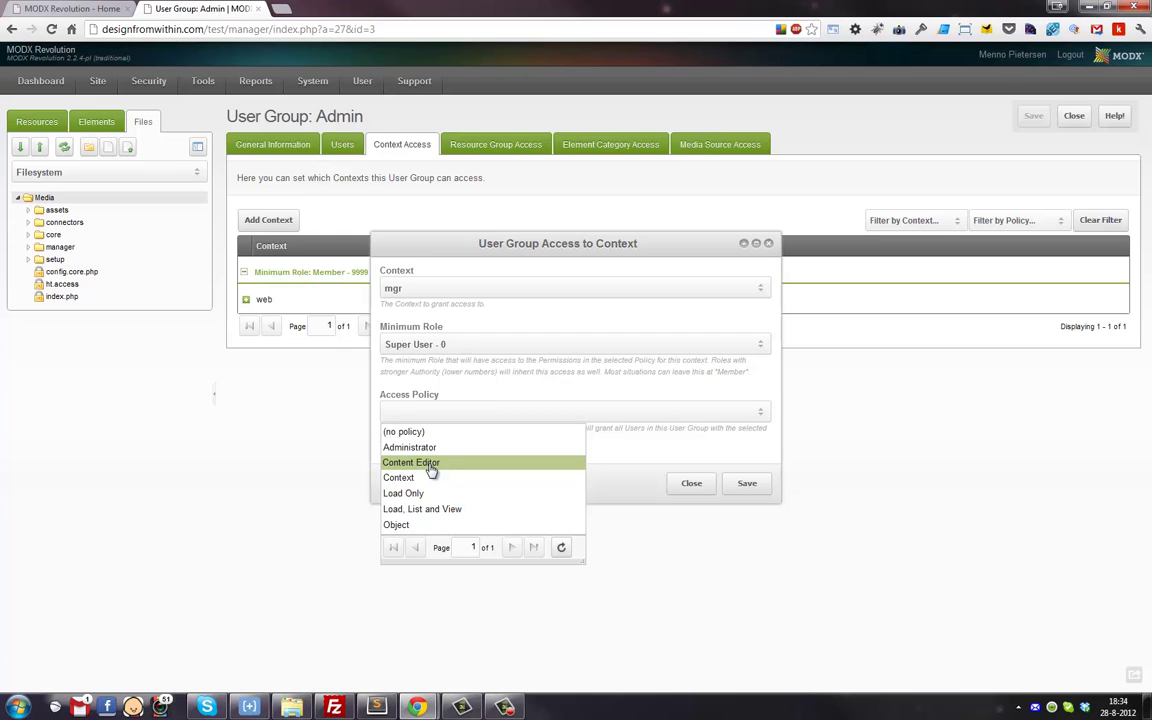
click(432, 466)
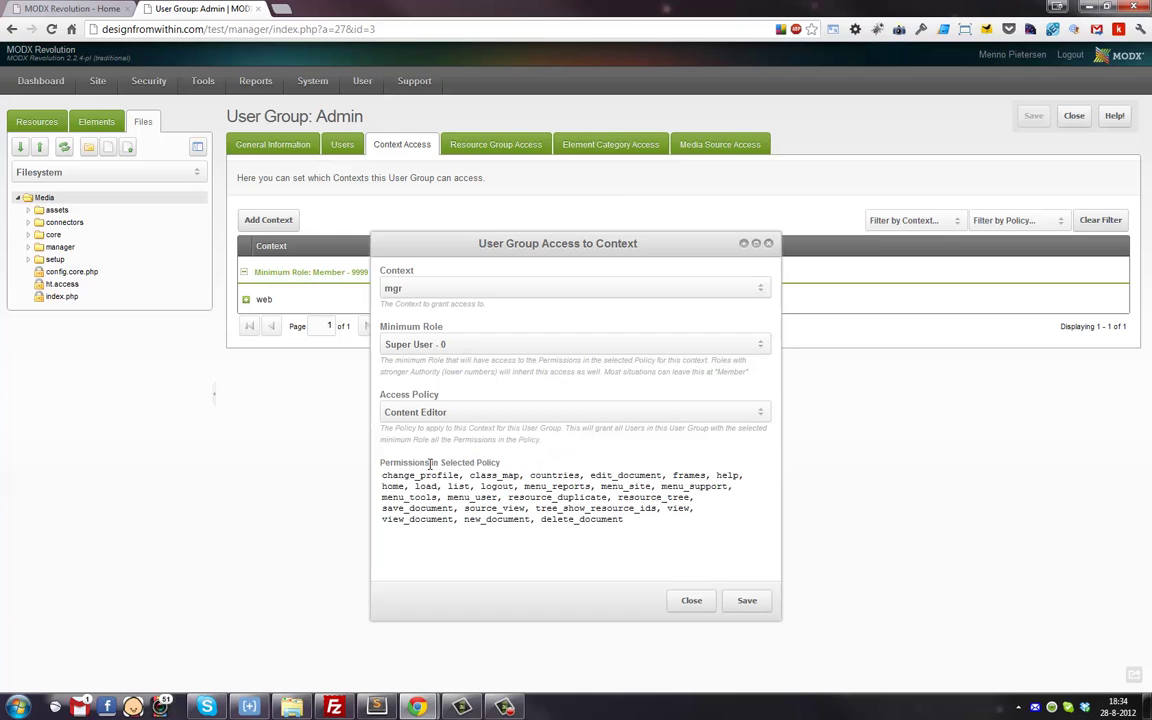
drag(382, 475, 647, 519)
click(638, 525)
click(752, 604)
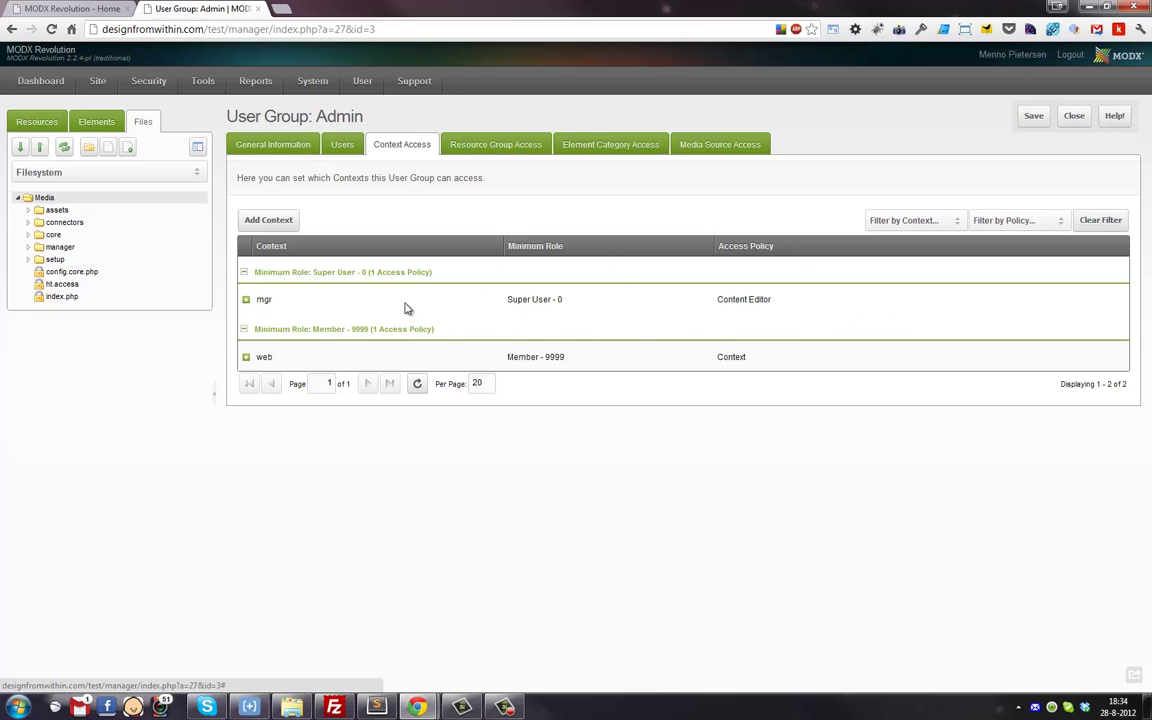
Step: Edit the mgr context access entry, change its minimum role to Member - 9999, and save
right_click(358, 302)
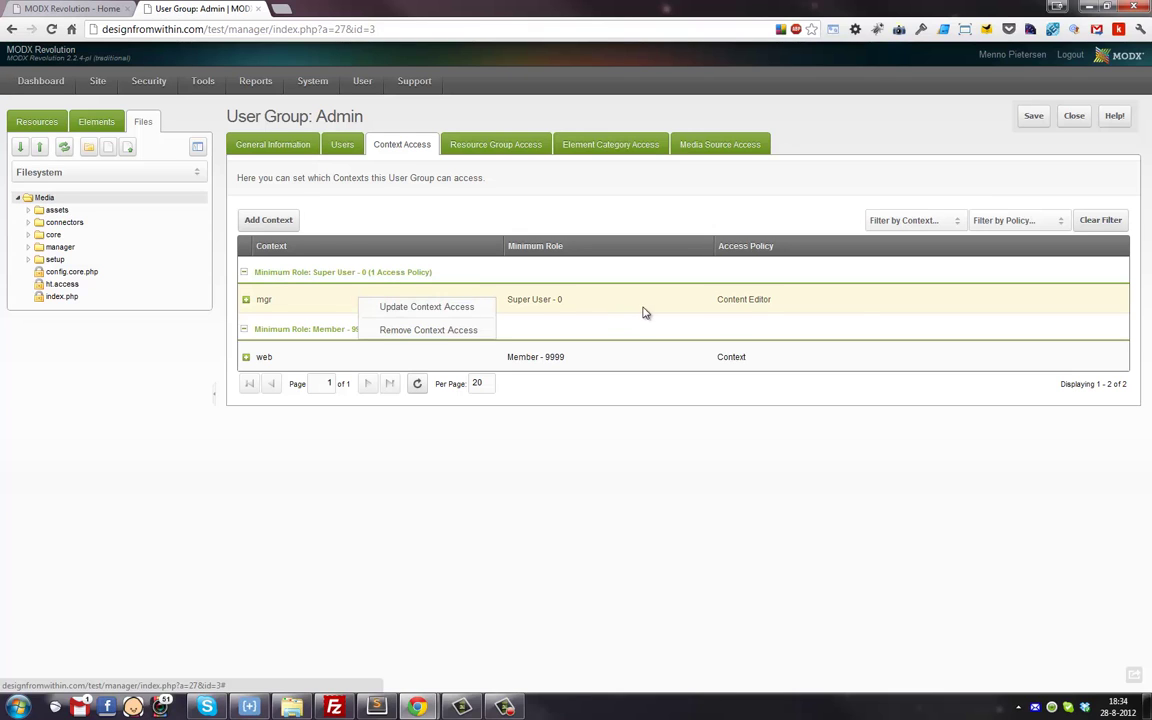
click(609, 386)
right_click(431, 300)
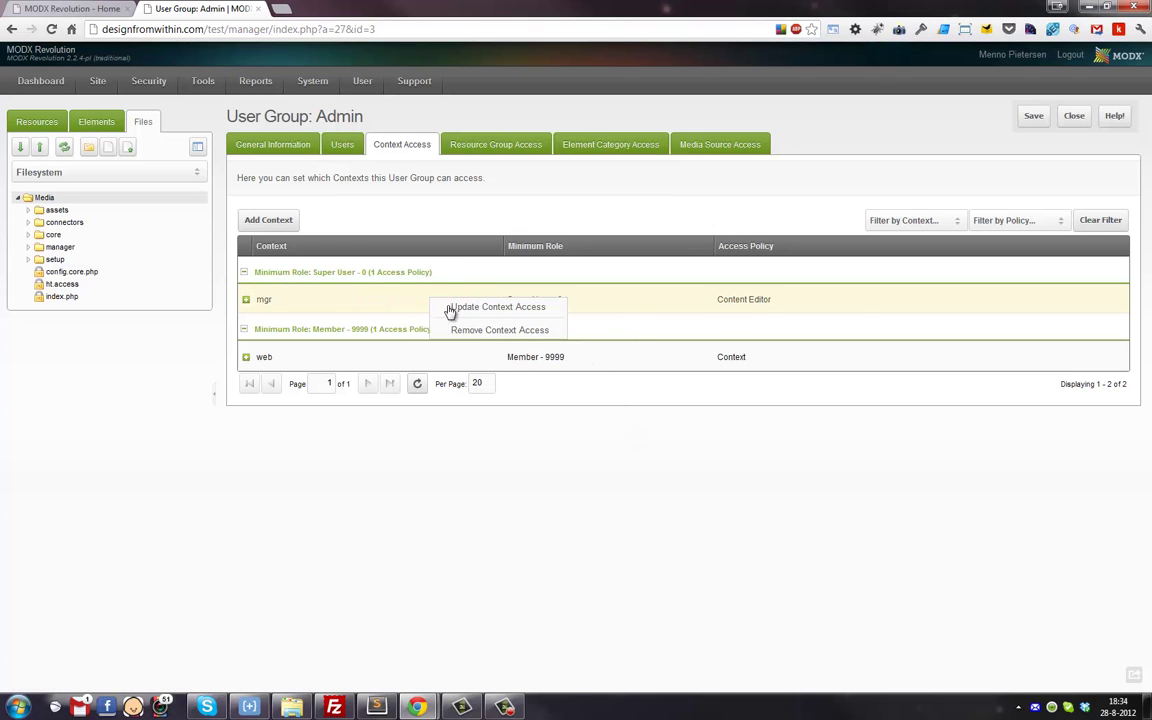
click(450, 309)
click(485, 286)
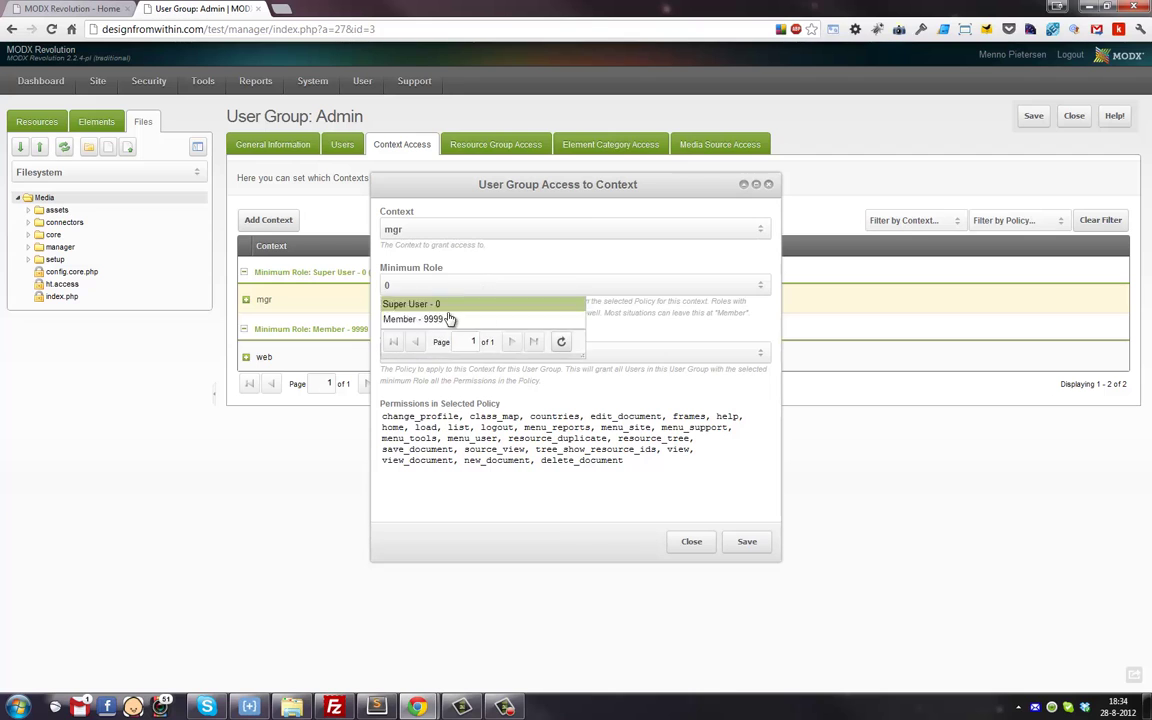
click(432, 320)
click(744, 542)
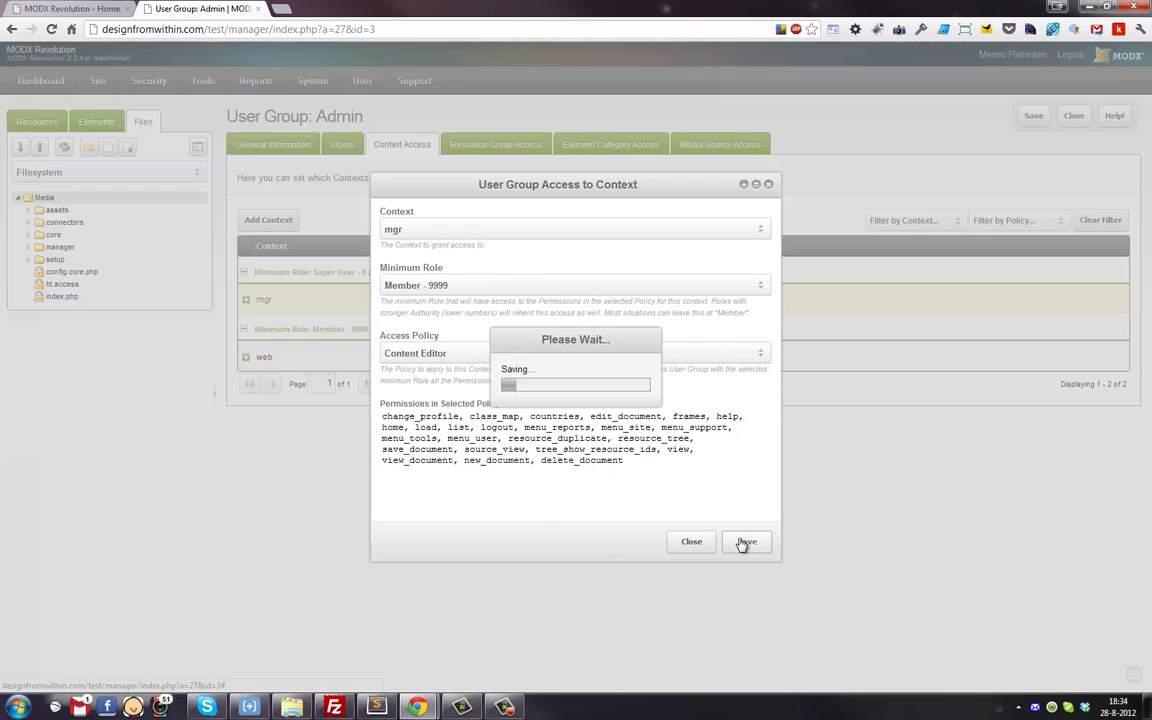
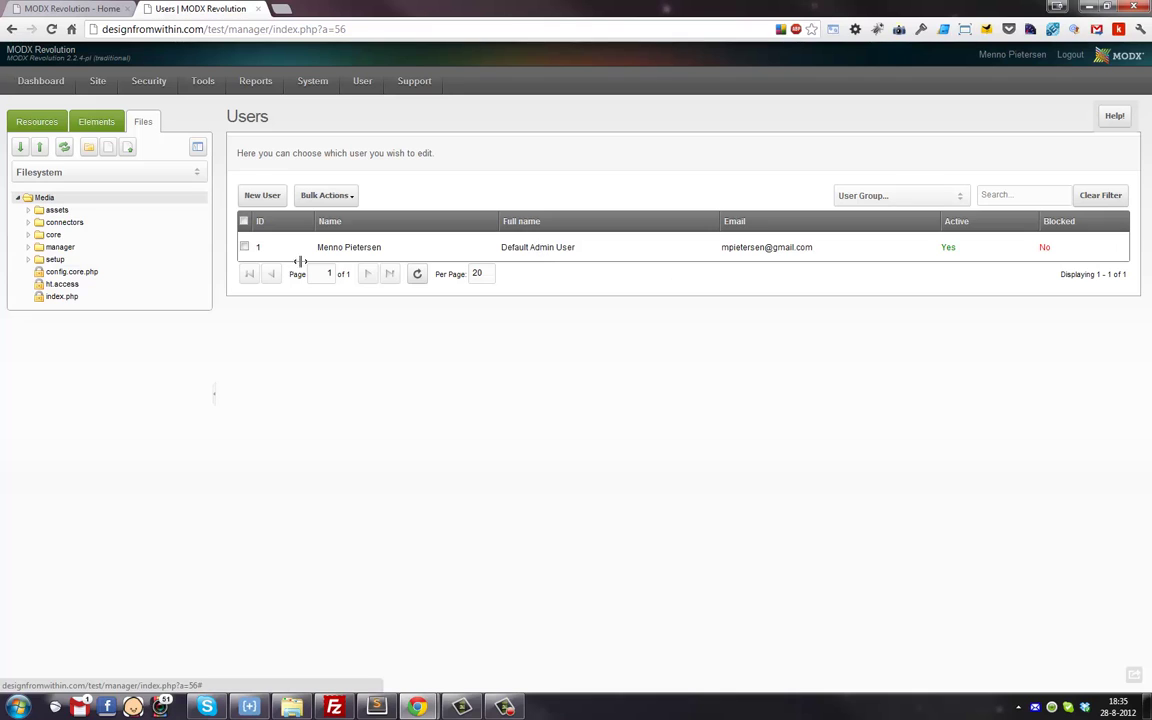
Step: Start a new user with username admin, a full name and an autofilled e-mail address
click(266, 197)
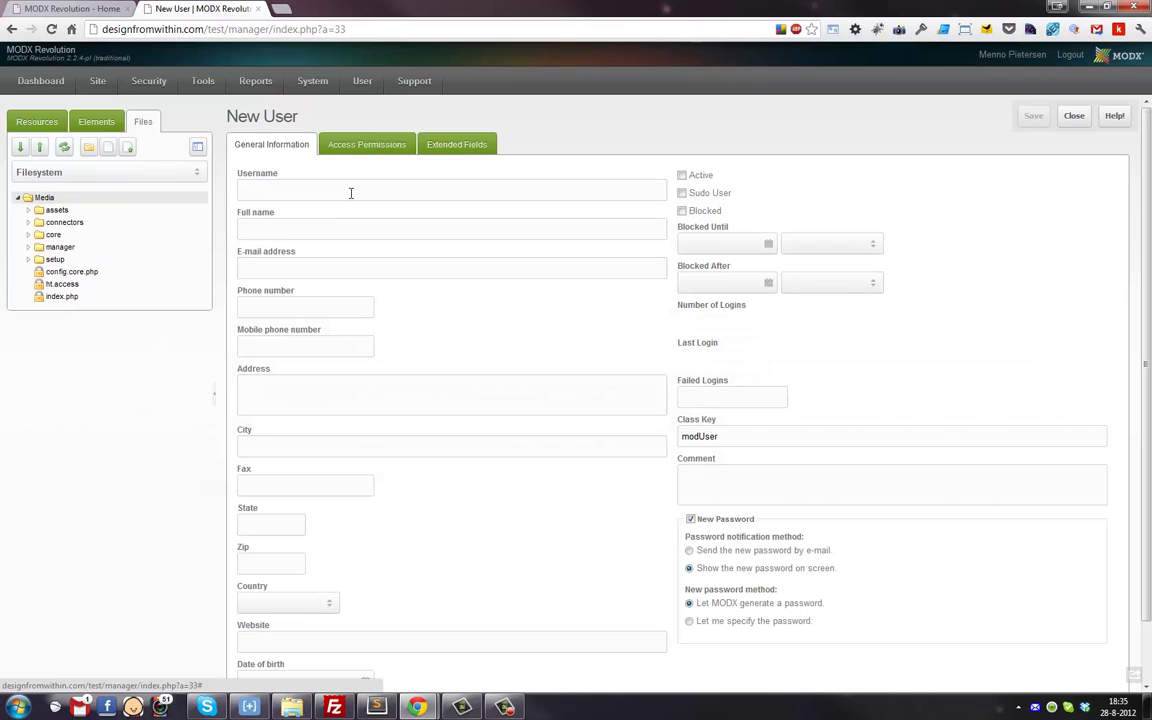
click(351, 193)
text(admin)
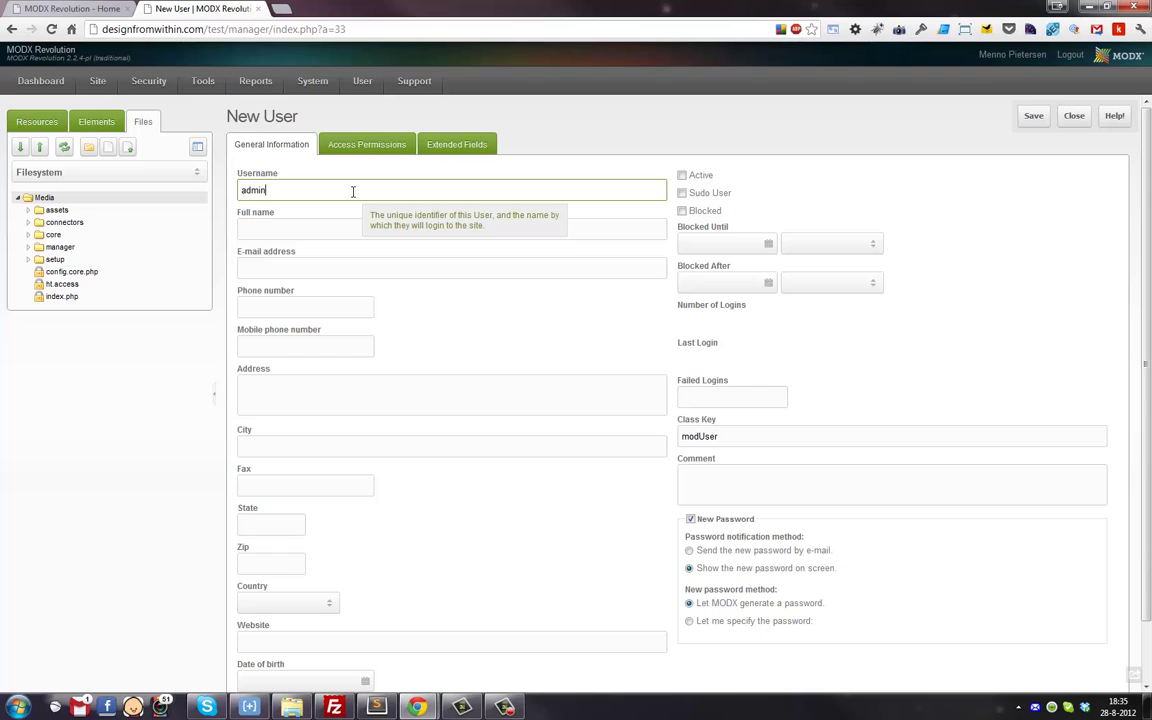
click(328, 227)
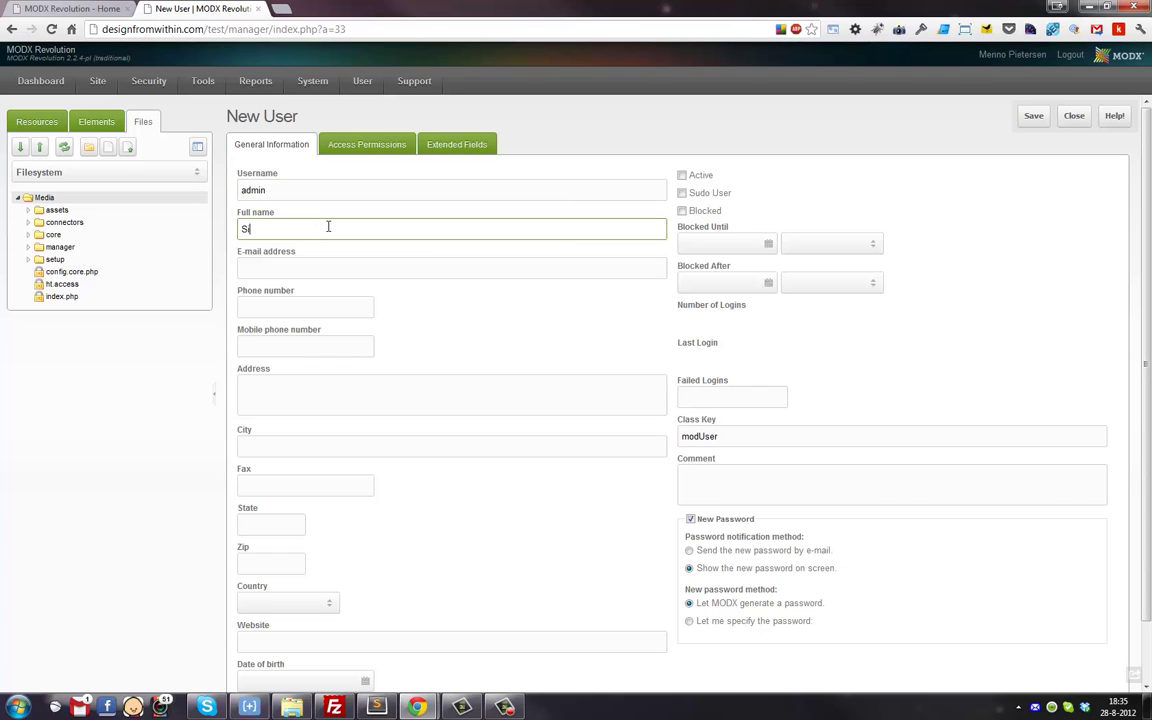
text(Some Guys)
click(326, 266)
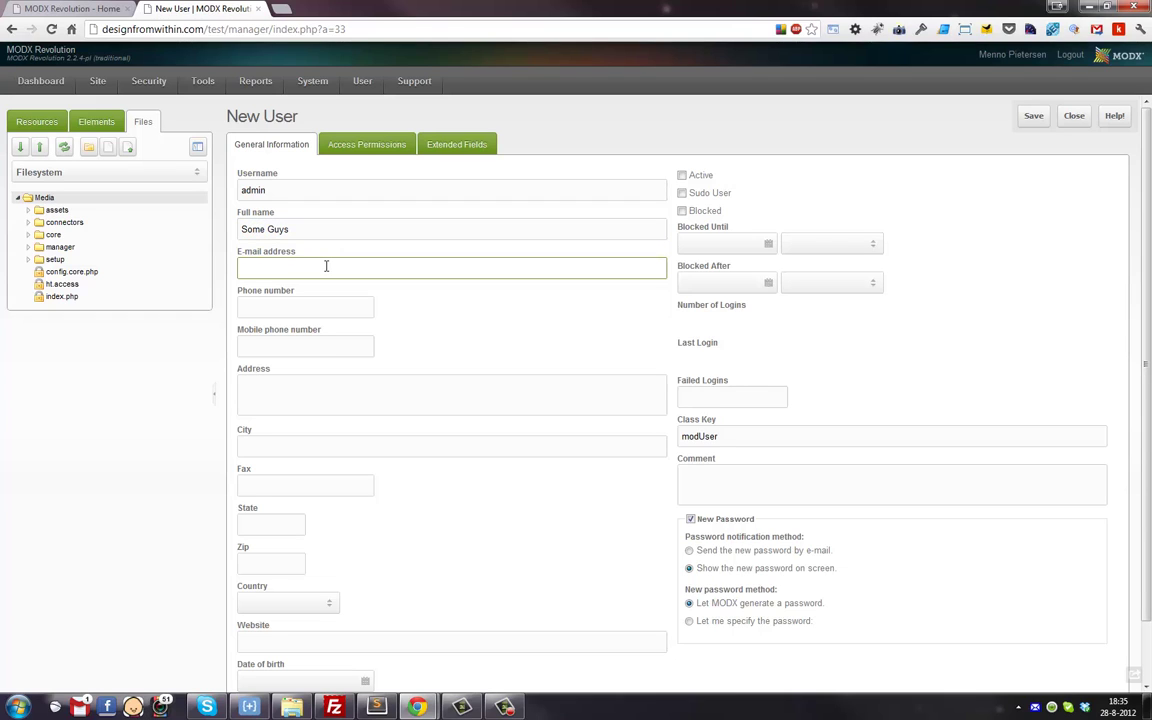
text(info)
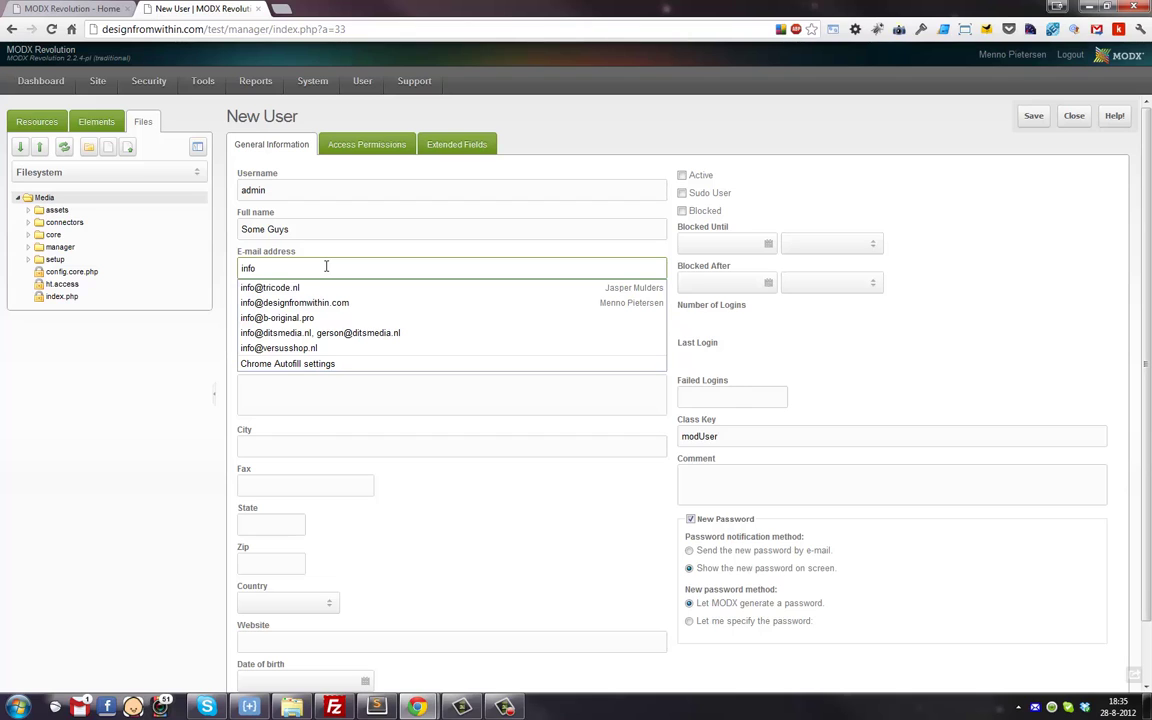
key(Down)
click(330, 302)
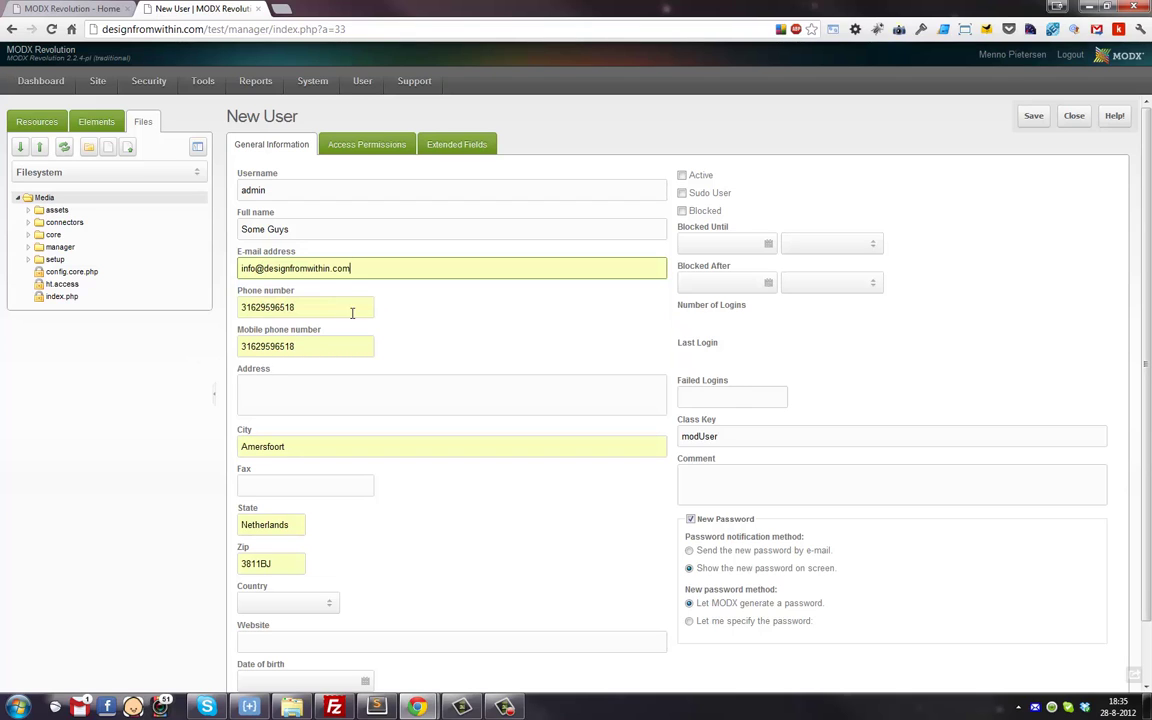
Step: Clear the autofilled phone, mobile, city, state and zip code fields
drag(352, 313, 237, 324)
key(BackSpace)
double_click(306, 345)
key(BackSpace)
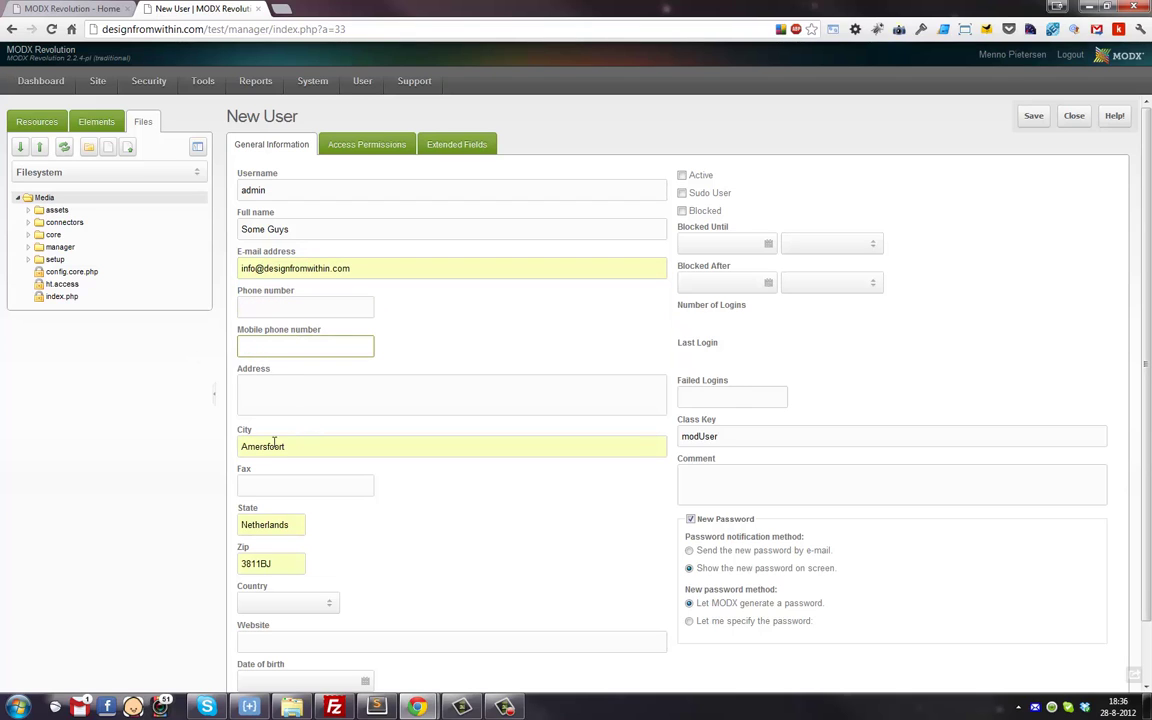
double_click(262, 446)
key(BackSpace)
double_click(264, 524)
key(BackSpace)
double_click(258, 563)
key(BackSpace)
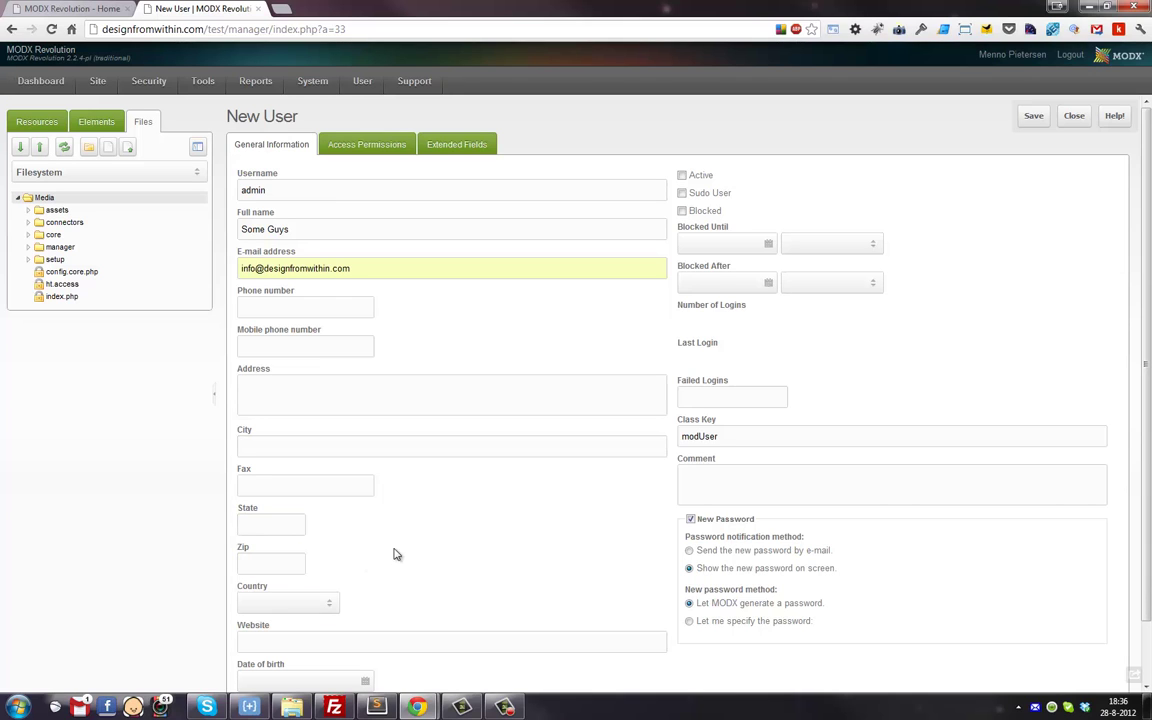
scroll(420, 545, down, 1)
scroll(447, 534, up, 1)
scroll(985, 355, down, 1)
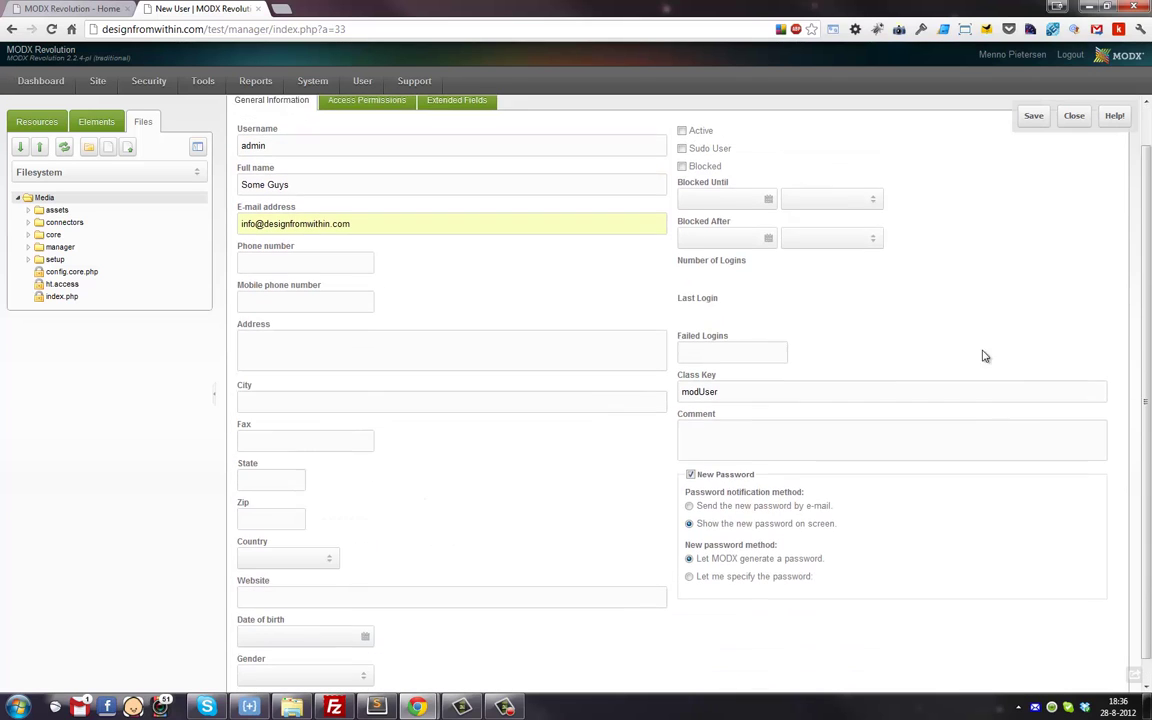
scroll(810, 237, up, 1)
Step: Make the user active, send the password by e-mail, and specify and confirm it manually
click(694, 177)
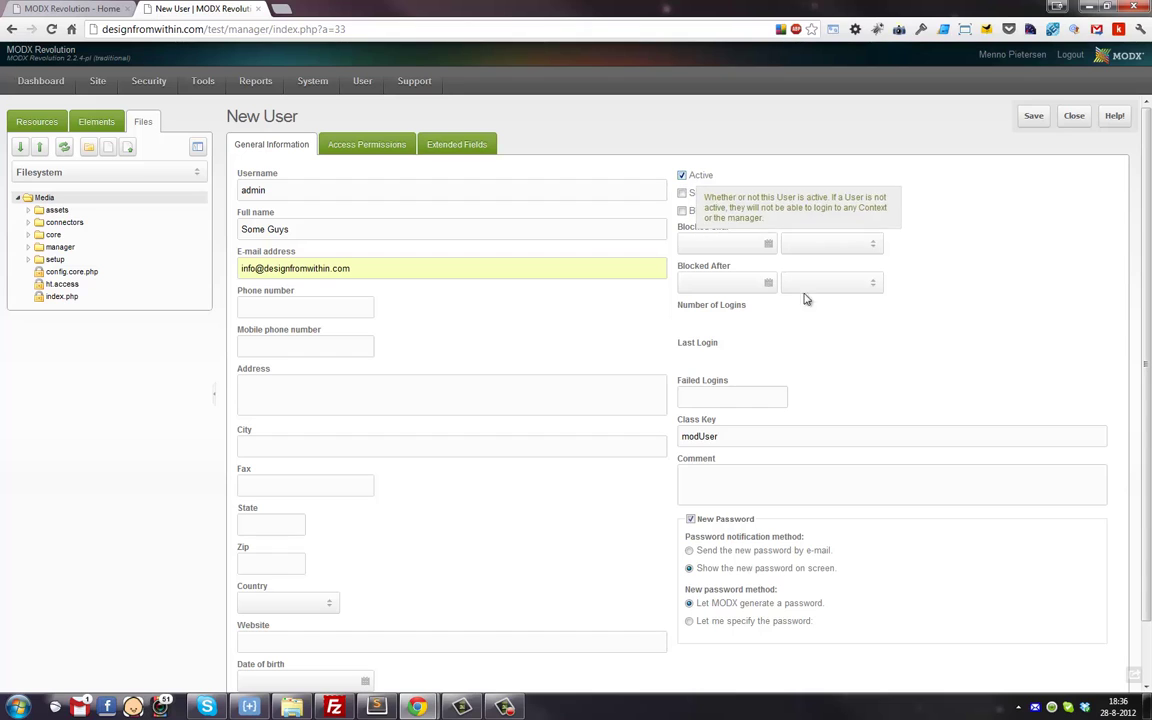
click(720, 550)
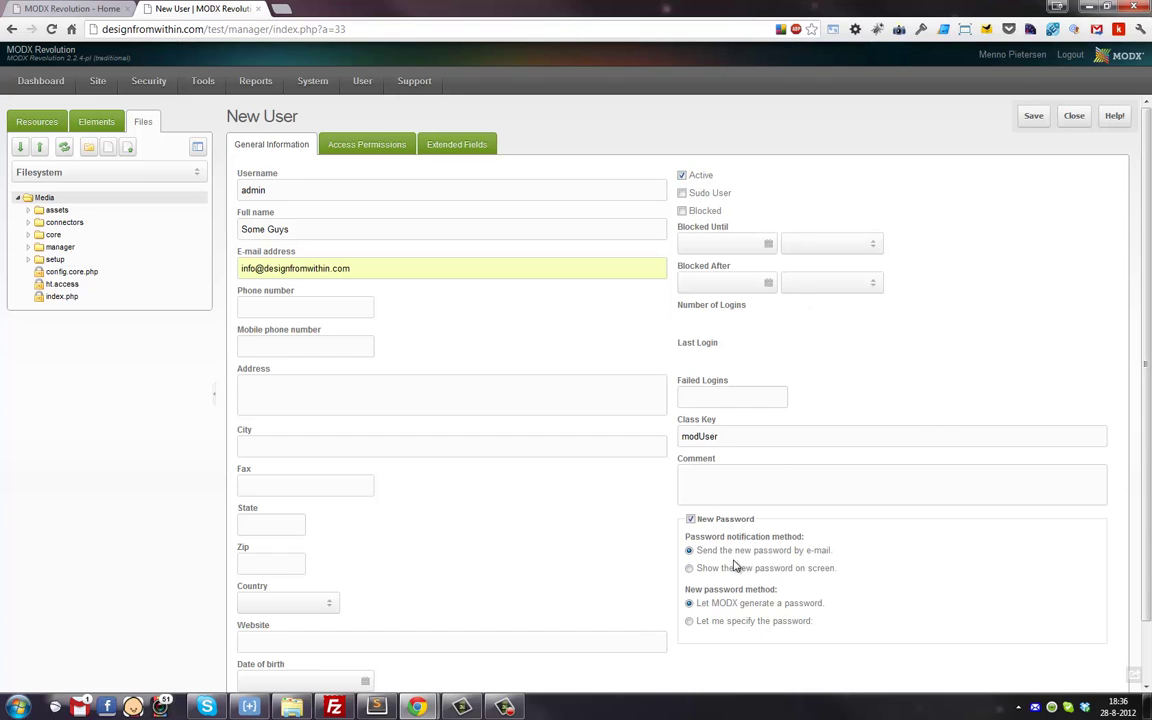
click(745, 621)
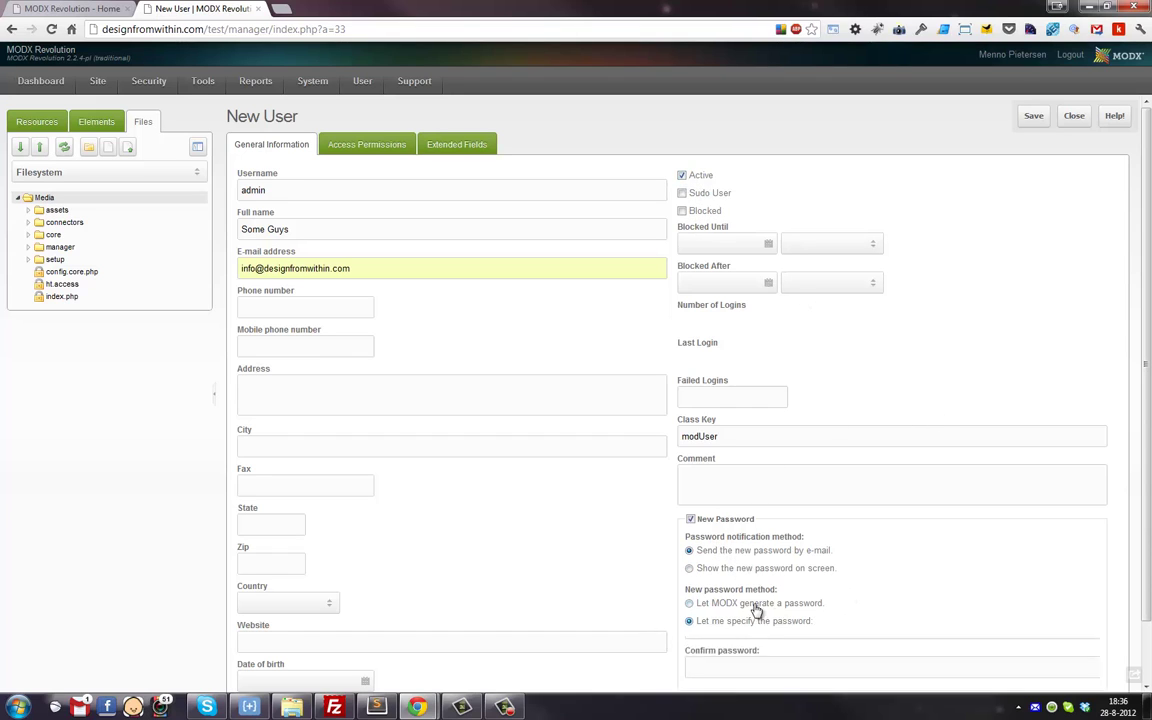
scroll(760, 605, down, 1)
click(750, 592)
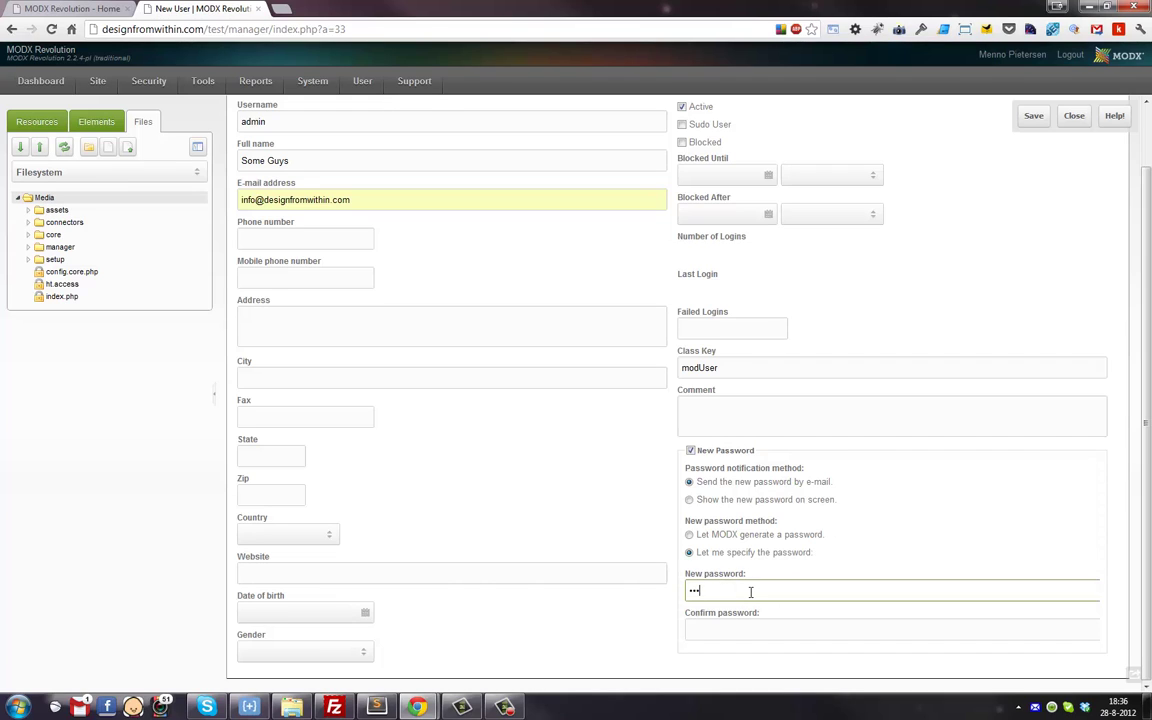
key(Tab)
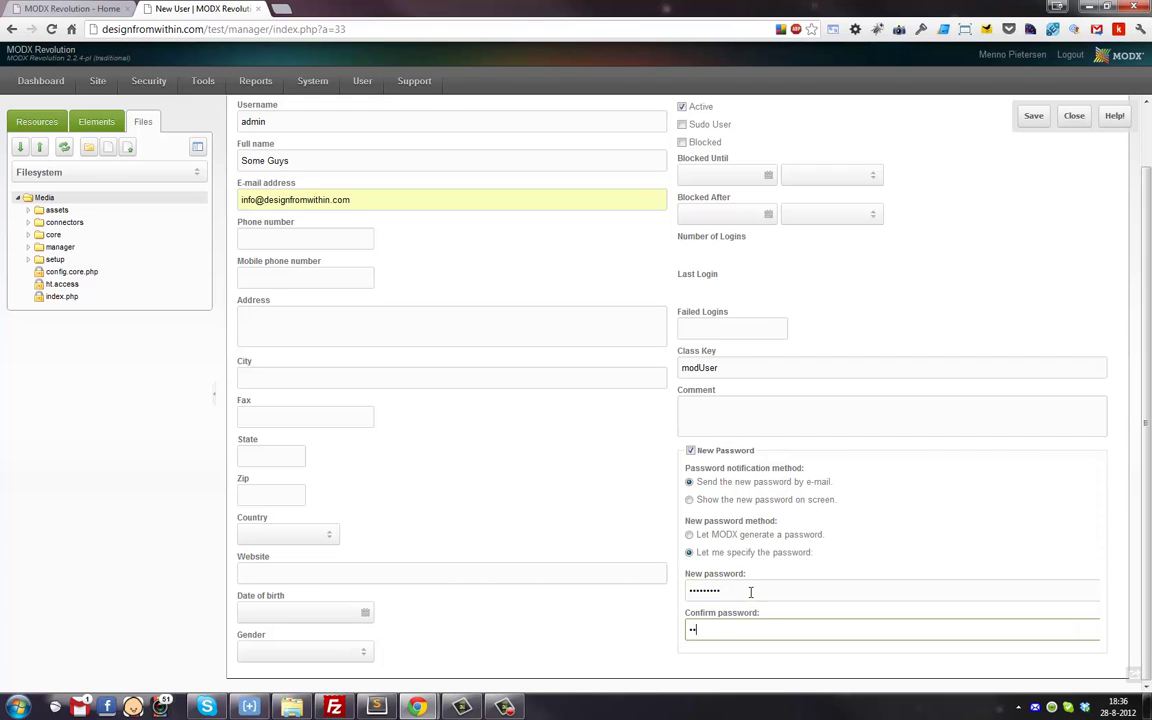
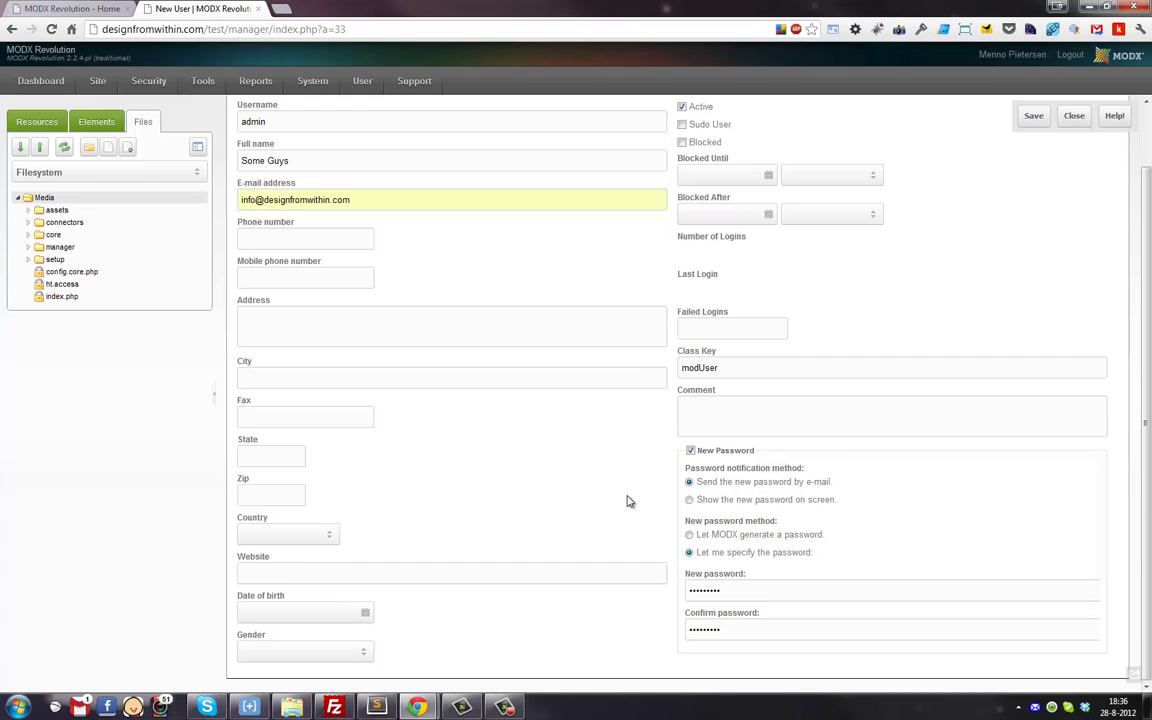
scroll(512, 362, up, 2)
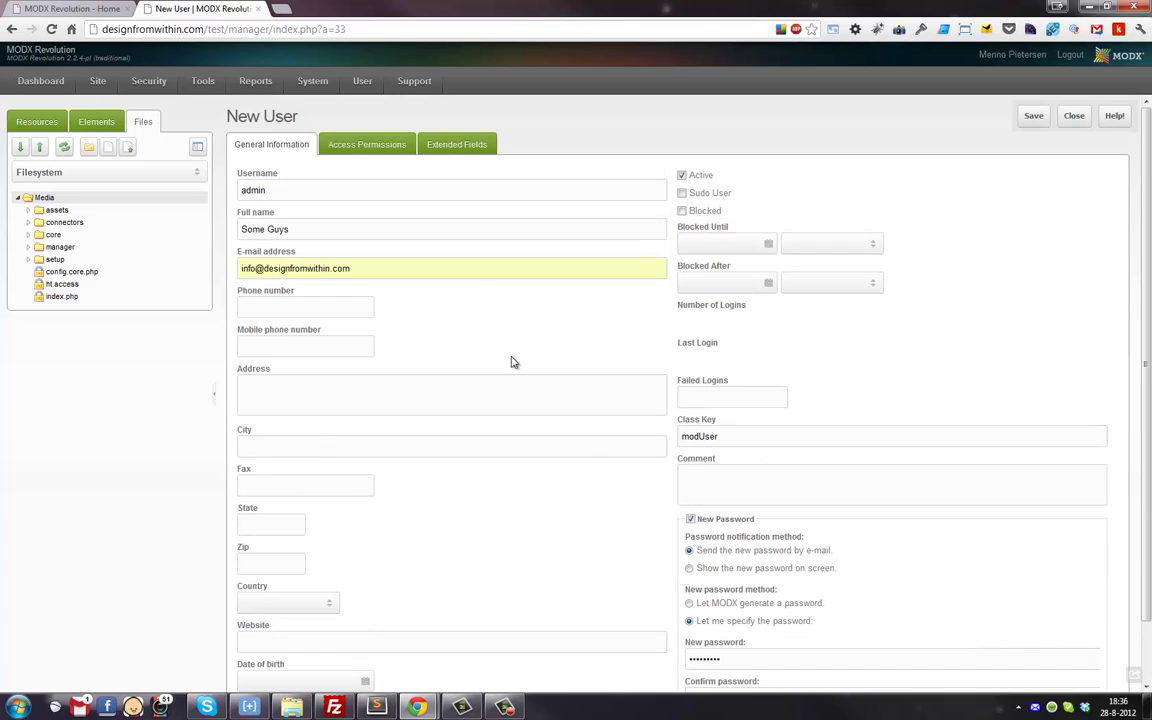
Step: Add admin to the Admin user group with the Member role and save the user
click(375, 146)
click(282, 235)
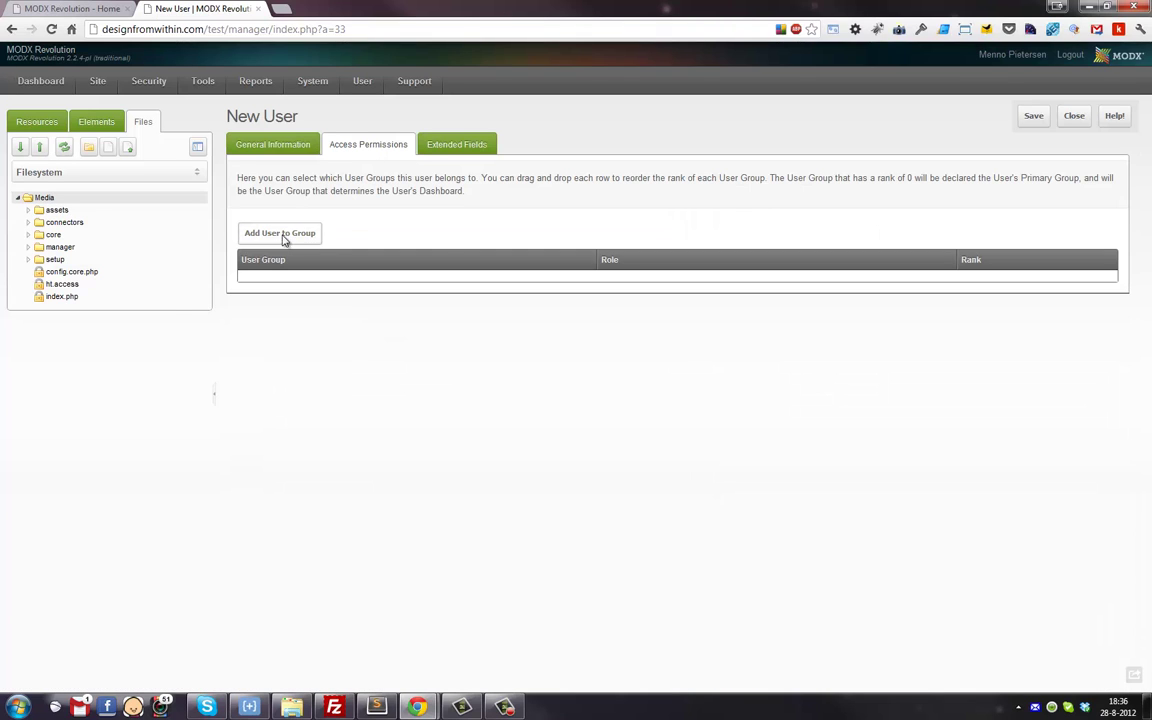
click(519, 345)
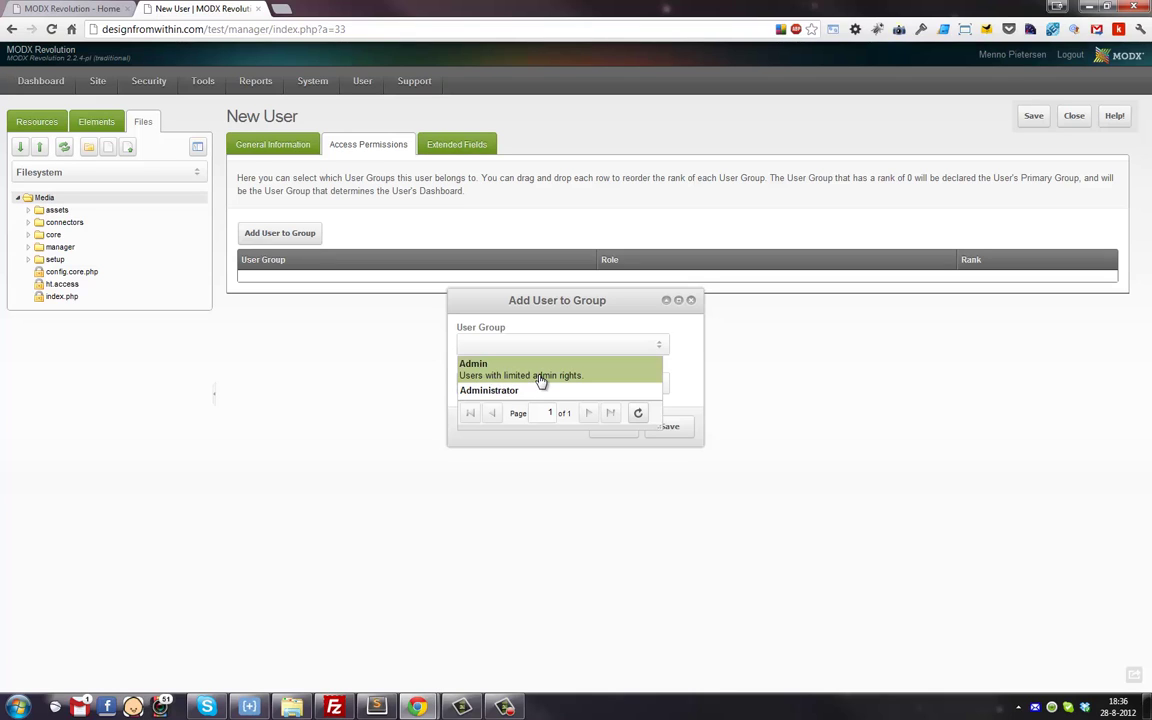
click(540, 375)
click(614, 384)
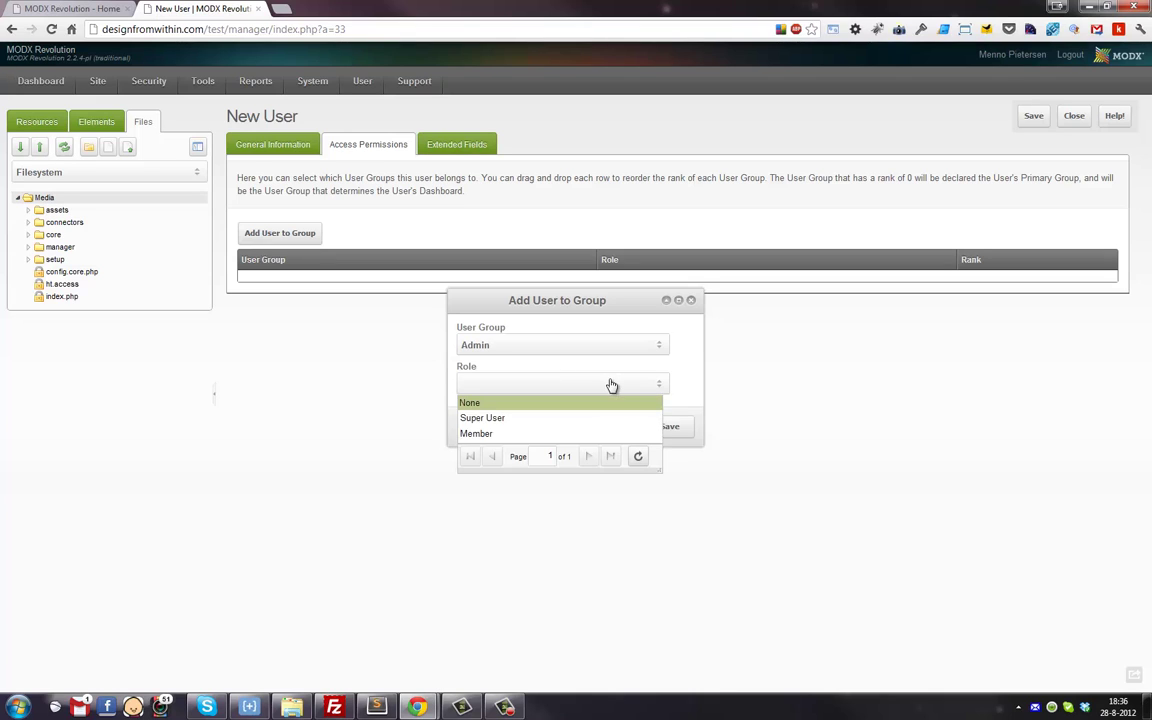
click(500, 437)
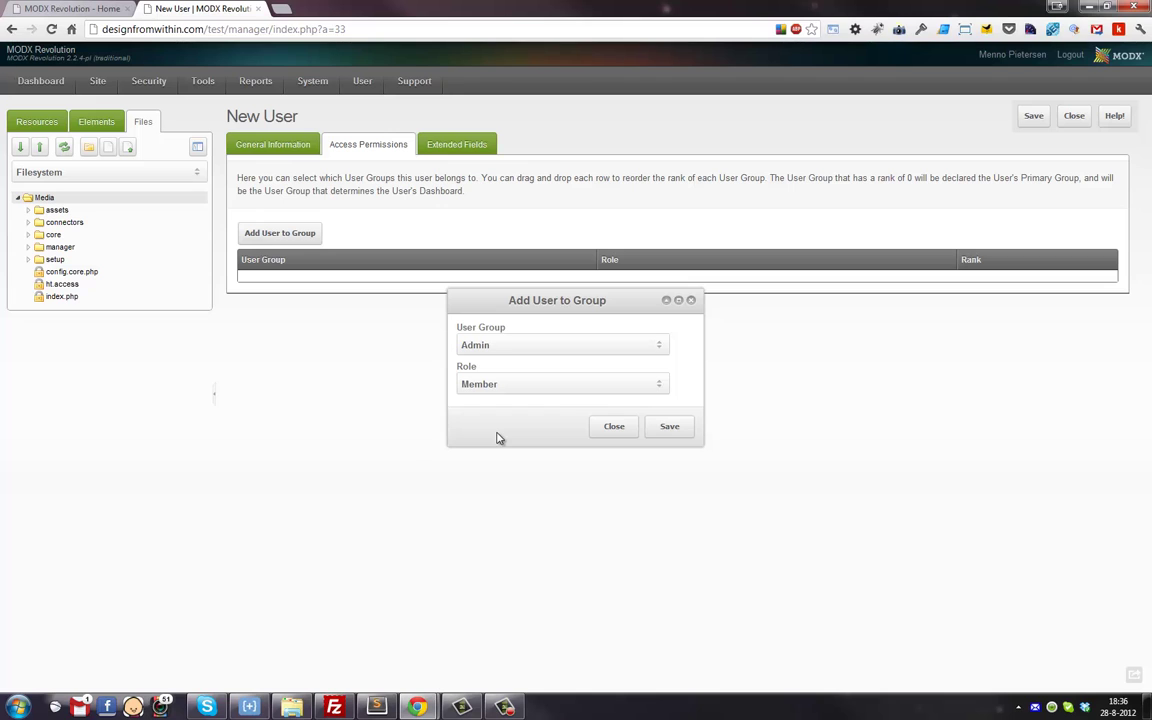
click(666, 427)
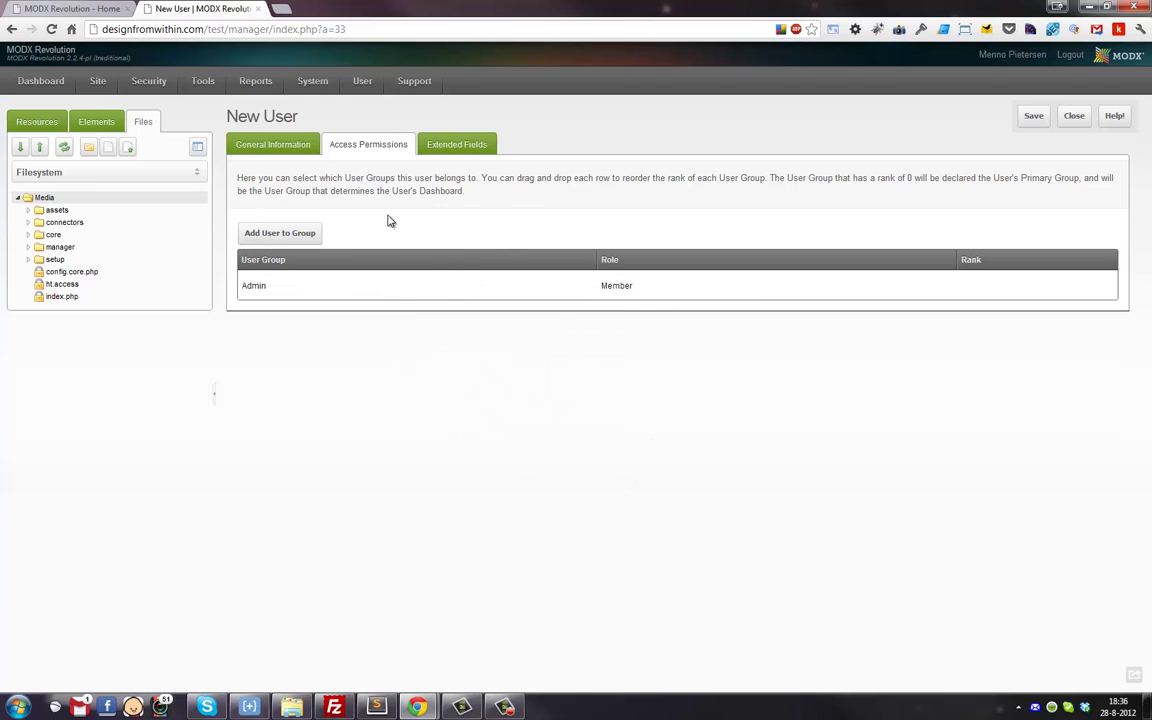
click(286, 146)
click(1031, 116)
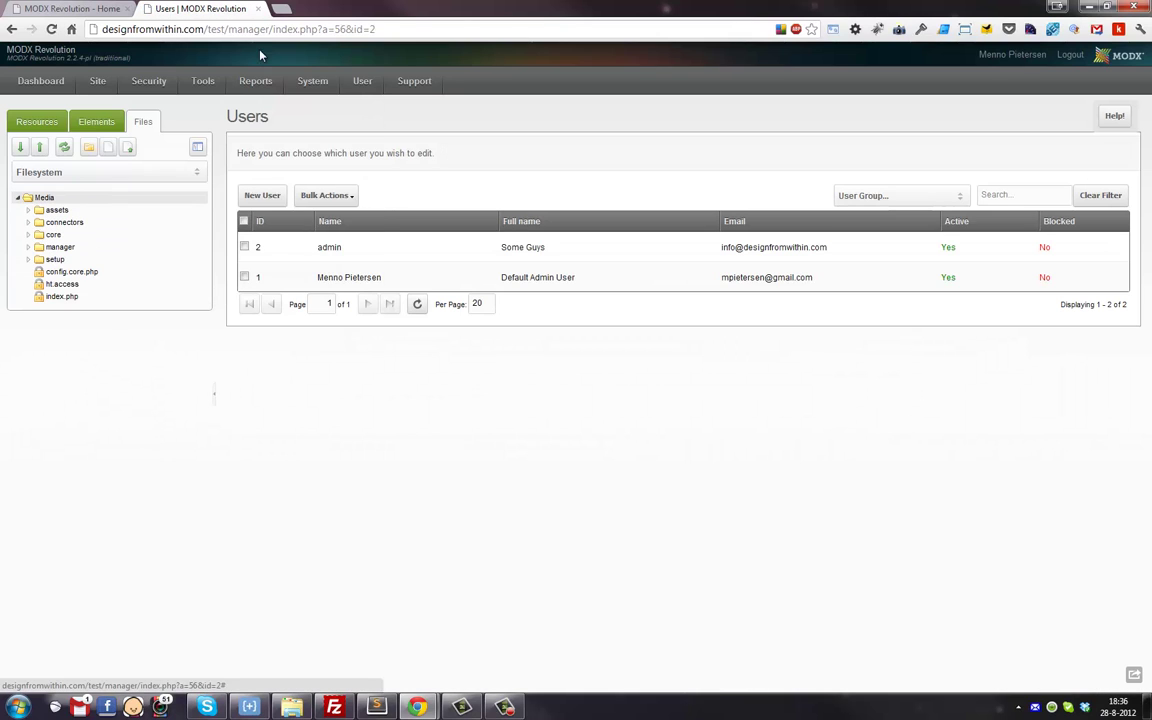
Step: Copy the manager's address and load its login page in Firefox
drag(269, 30, 100, 30)
key(ctrl+c)
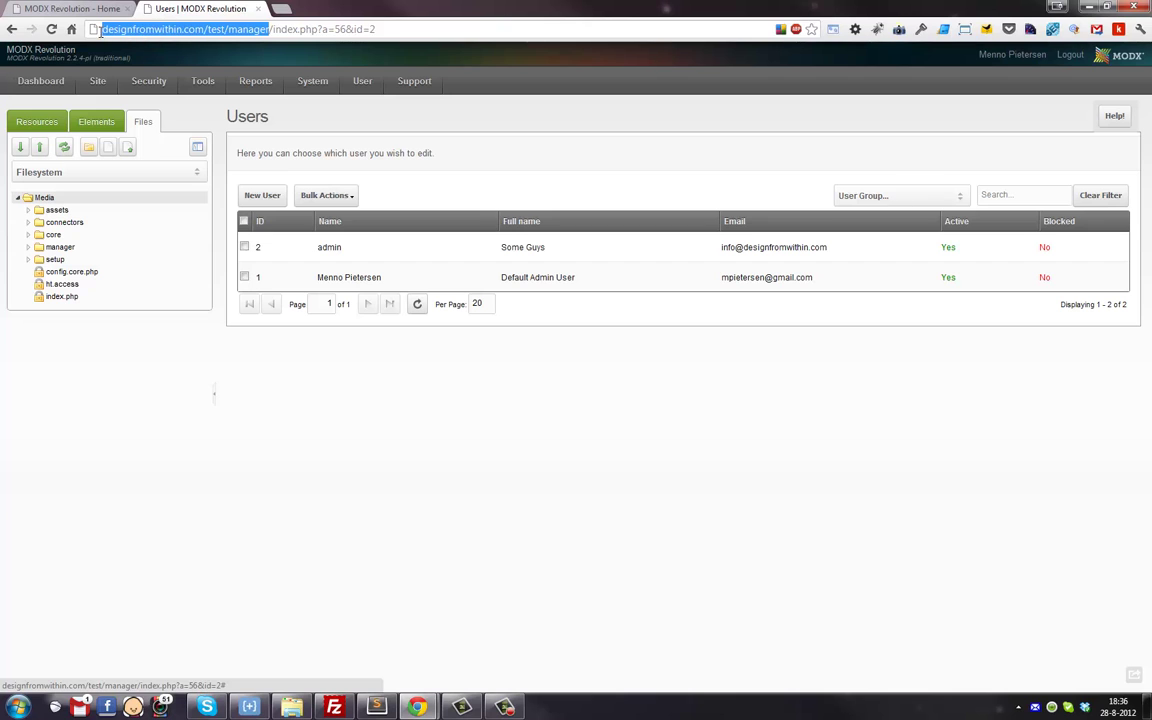
mouse_move(411, 20)
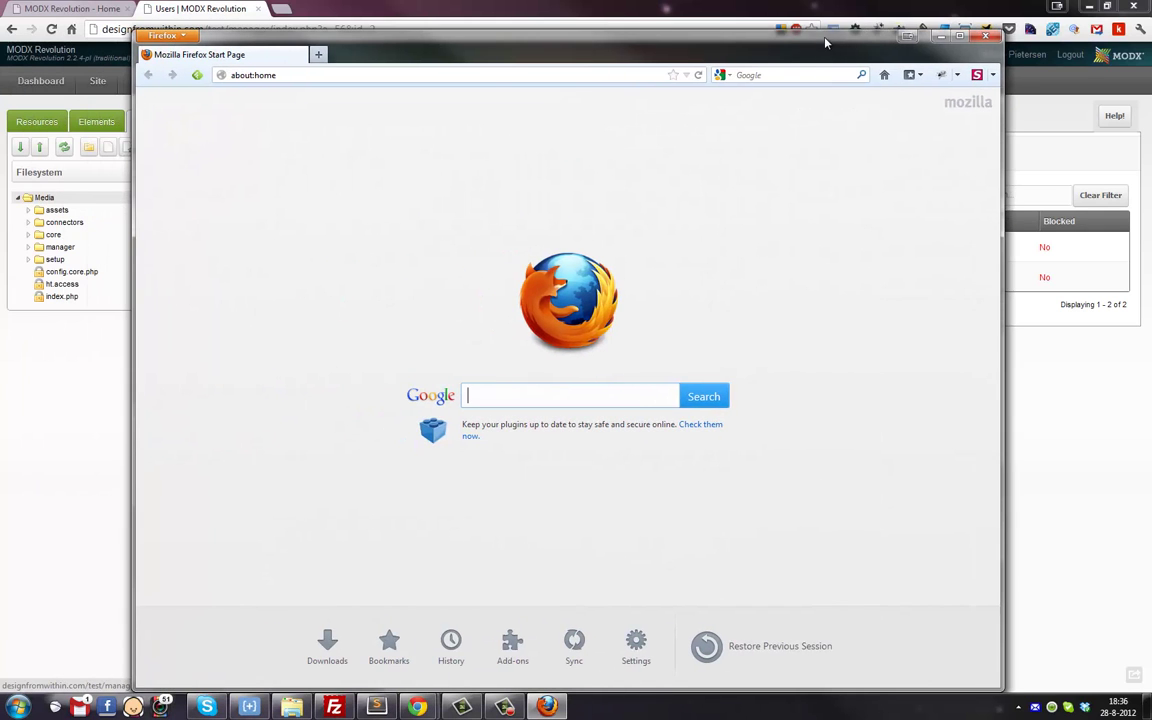
click(446, 78)
key(ctrl+v)
key(Return)
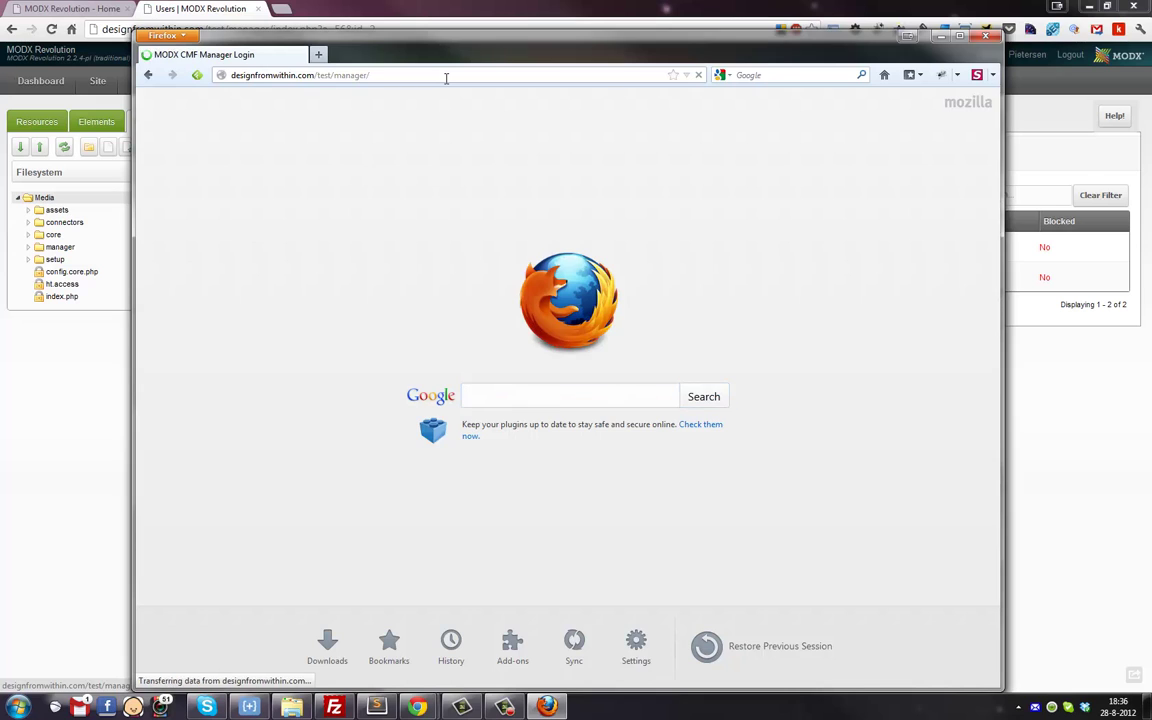
Step: Log in as admin with its password, keeping the login remembered
click(427, 291)
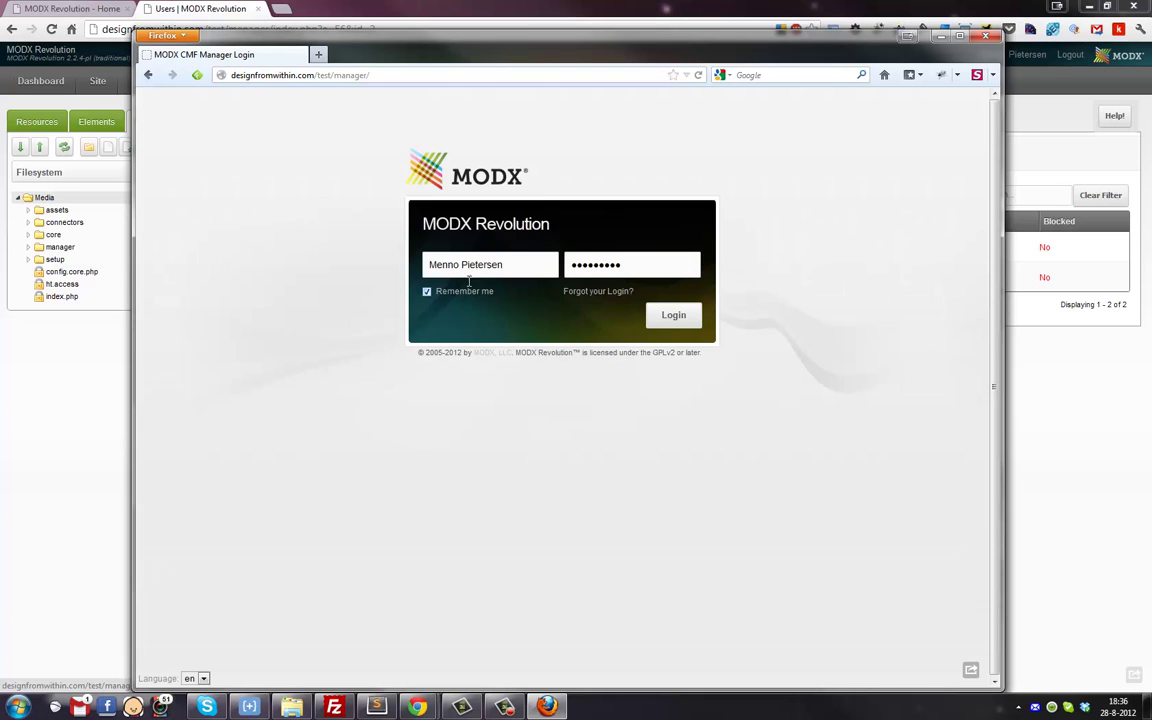
triple_click(490, 265)
text(a)
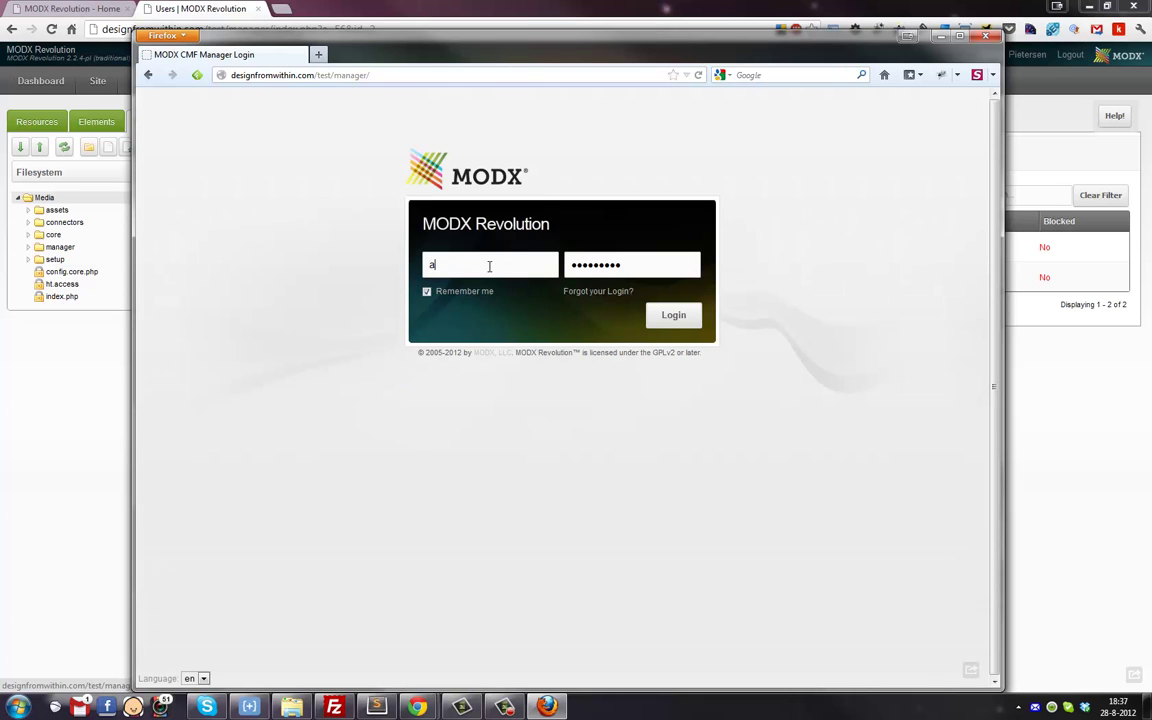
text(dmin)
key(Tab)
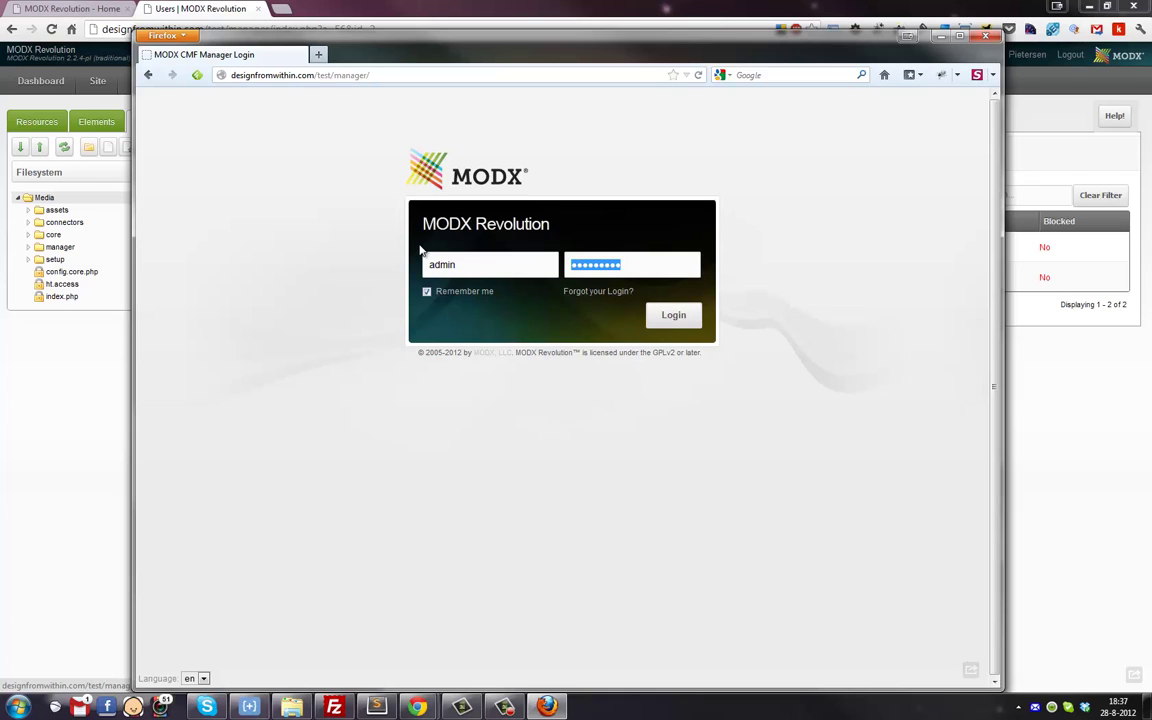
click(674, 315)
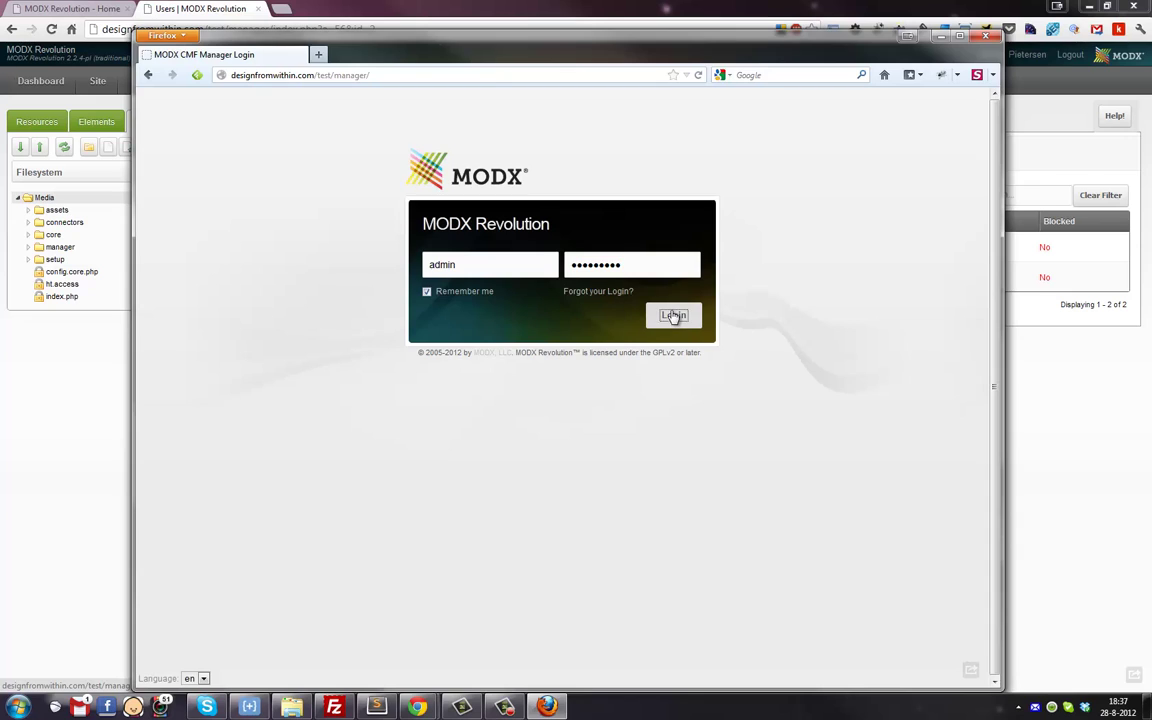
click(403, 153)
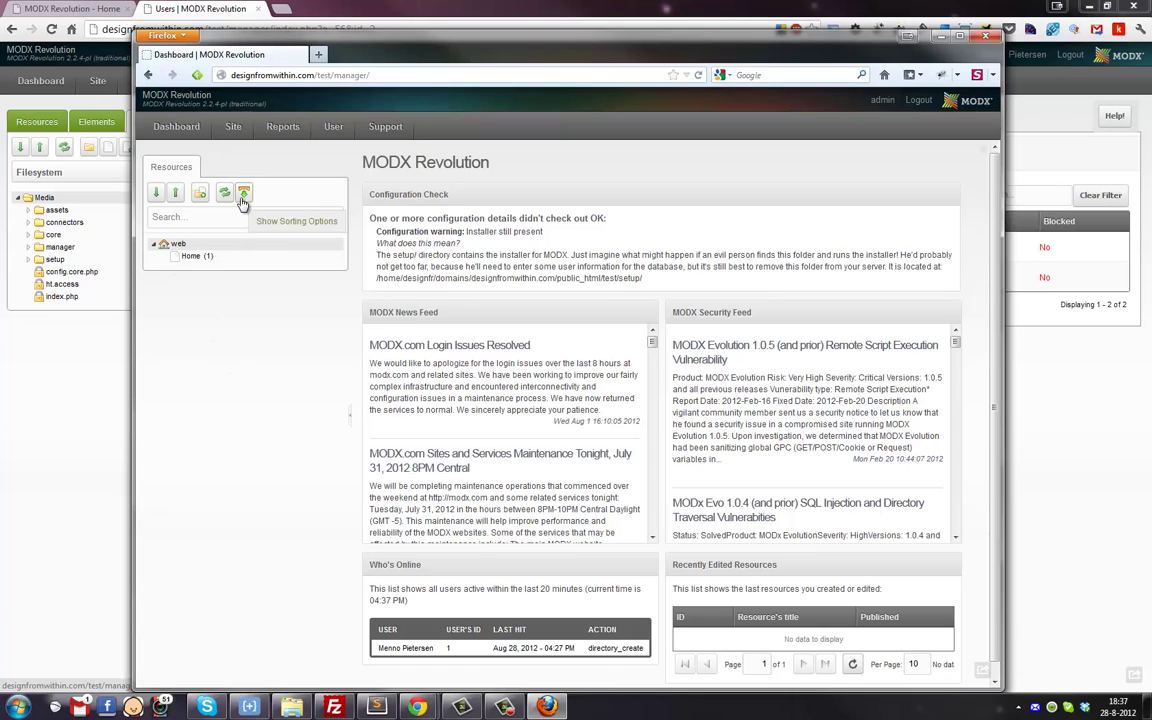
Step: Open the Home resource from the Resources tree for editing
click(197, 257)
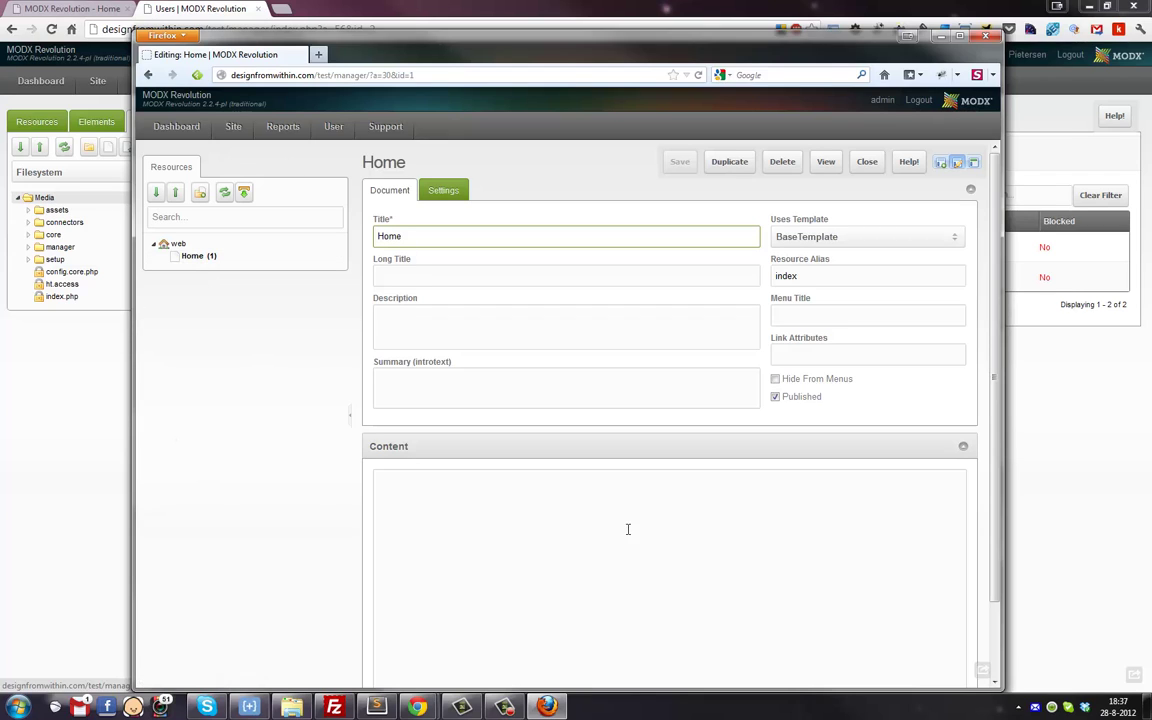
mouse_move(416, 301)
Step: Open the Admin user group's settings from the Access Controls page
click(60, 386)
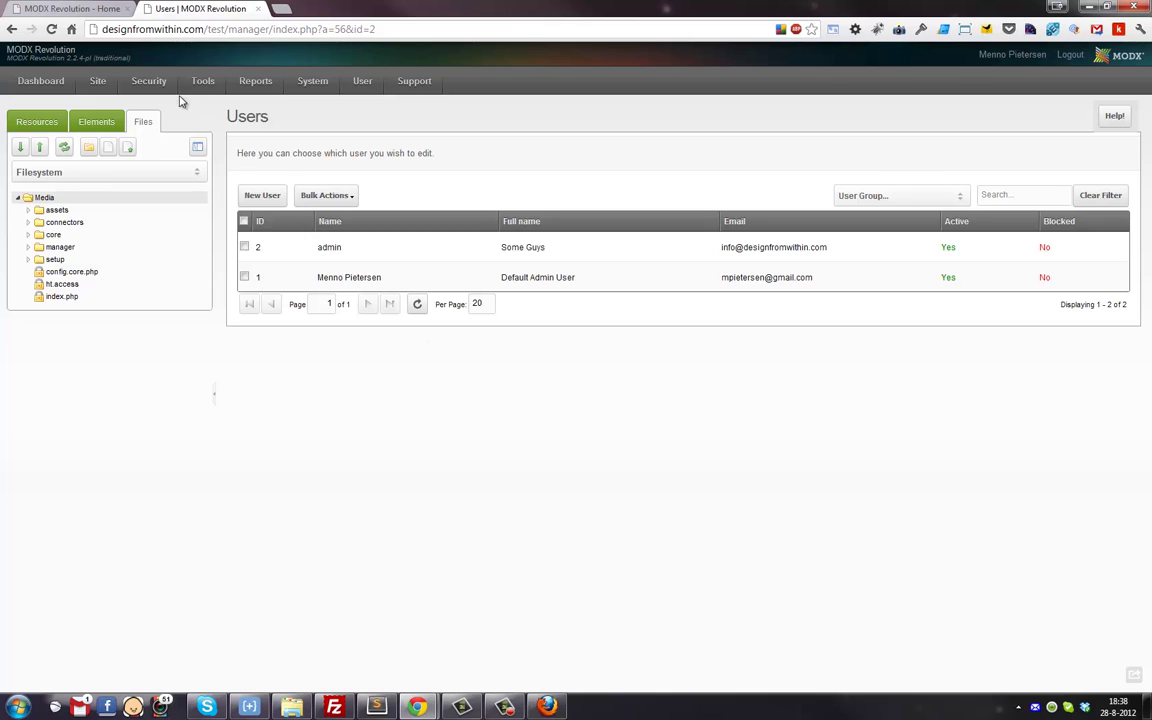
mouse_move(148, 85)
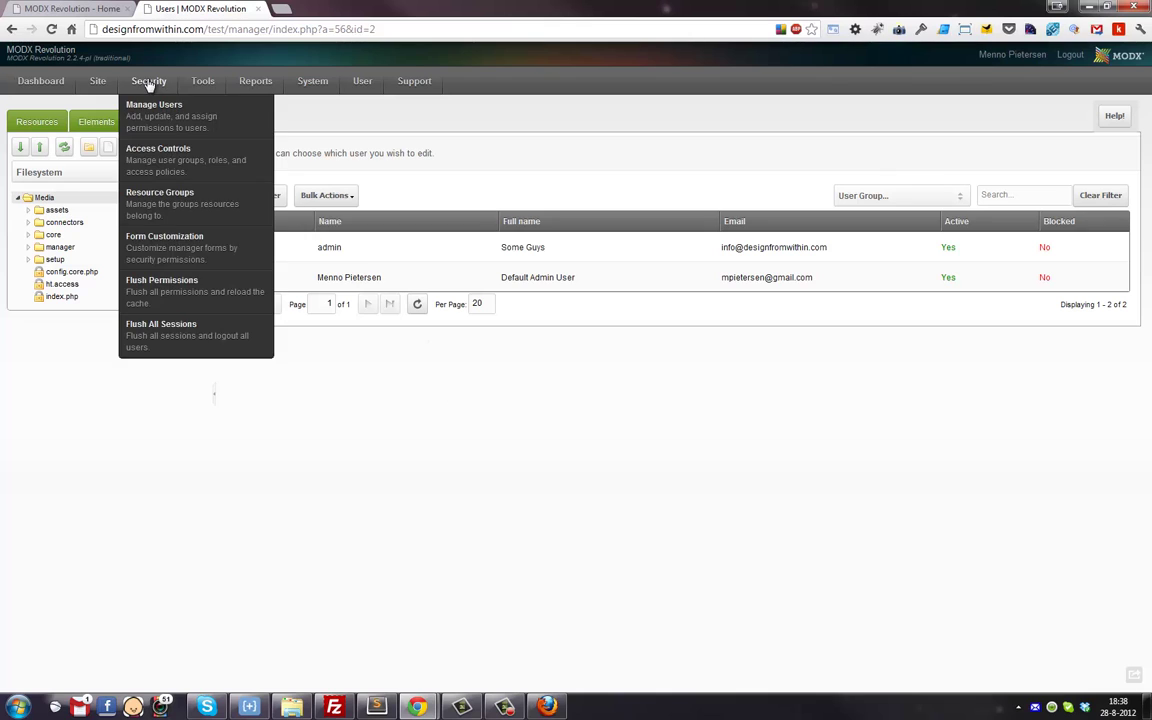
click(152, 157)
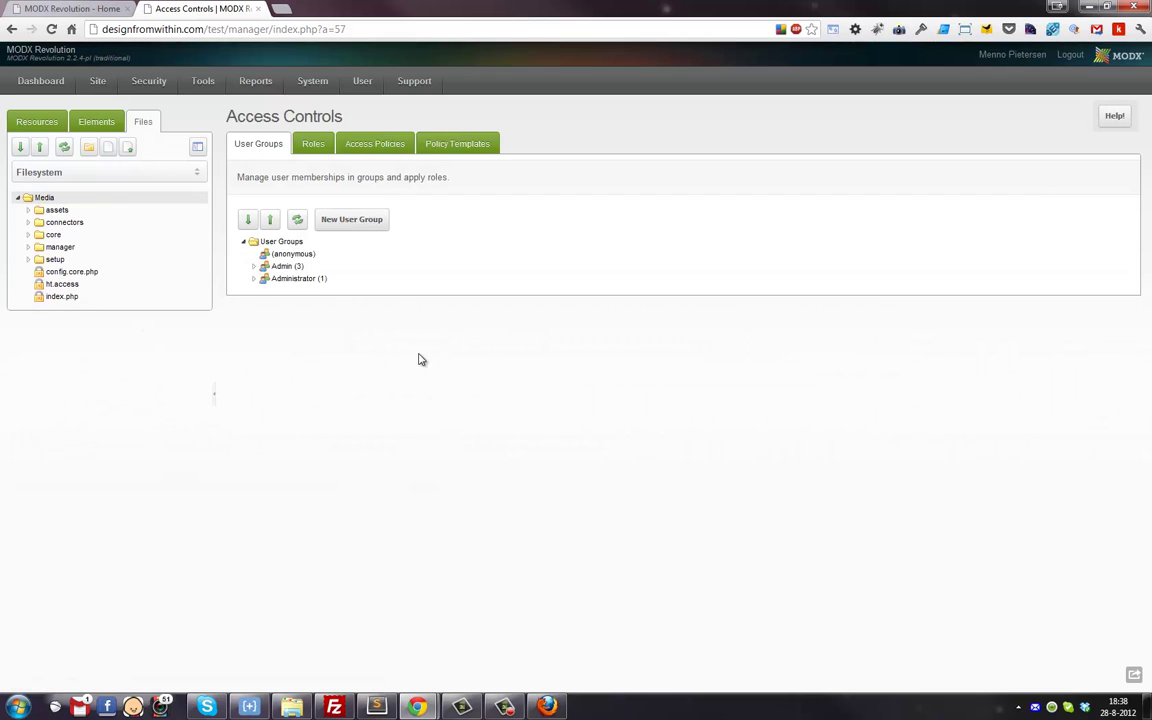
right_click(283, 268)
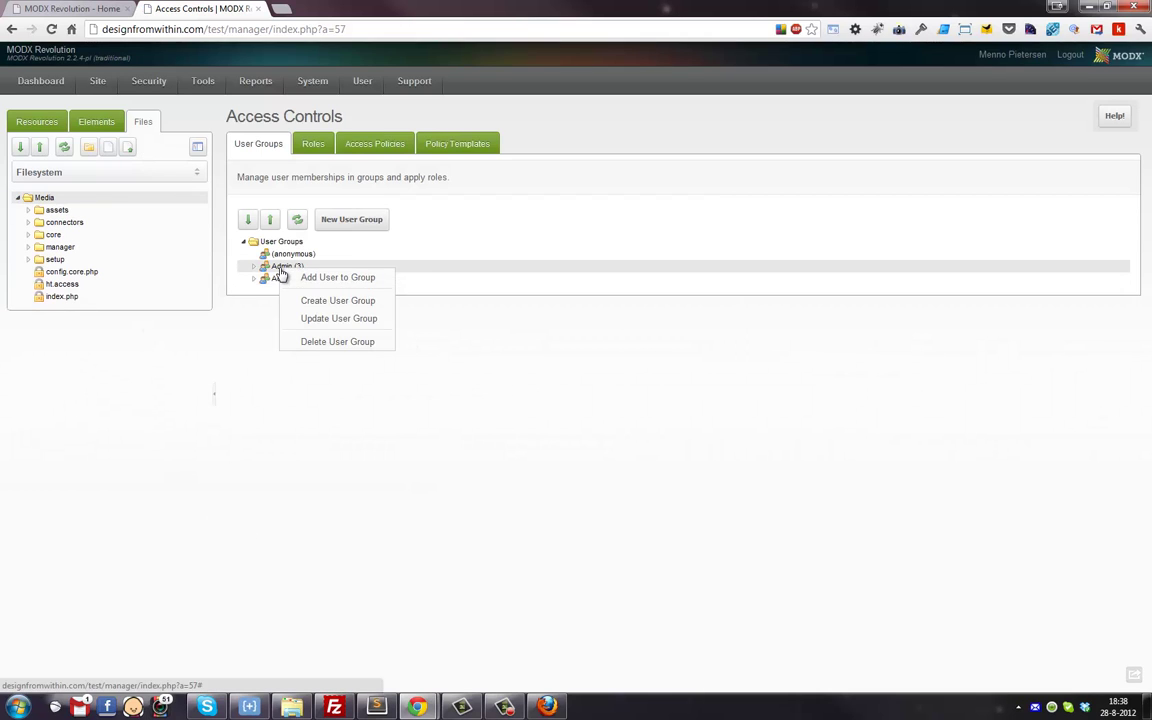
click(320, 318)
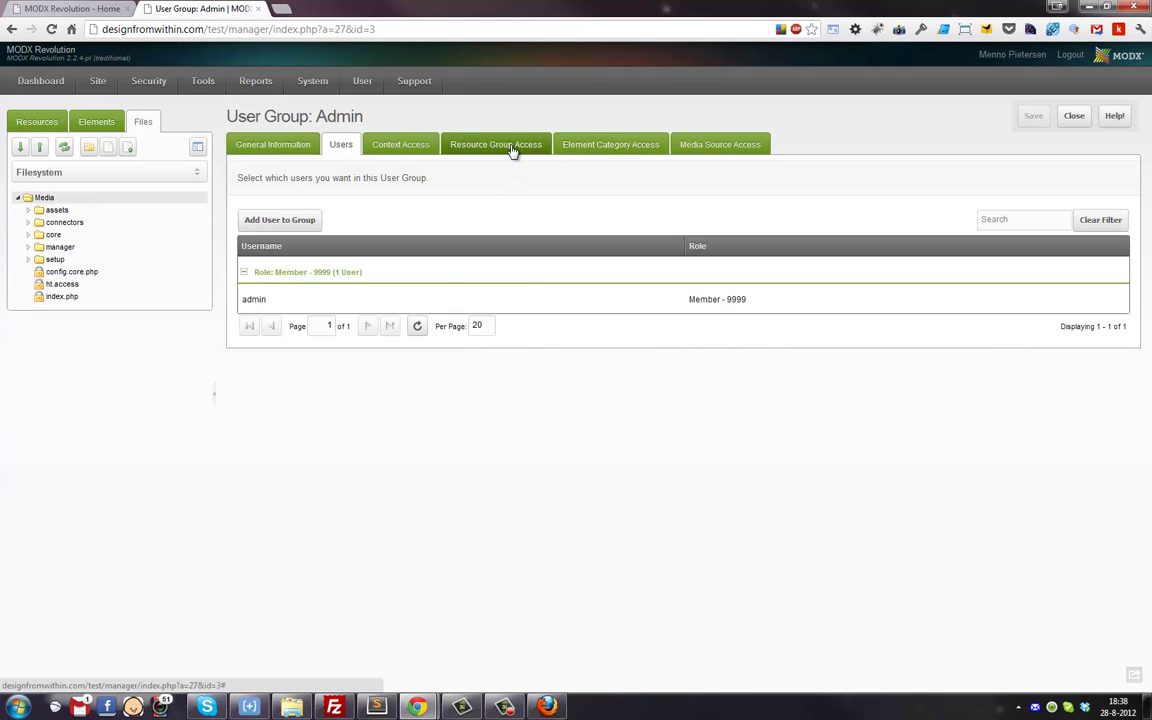
Step: Review the Admin group's resource group access and general tabs, then reopen Access Controls
click(510, 146)
click(240, 142)
mouse_move(197, 90)
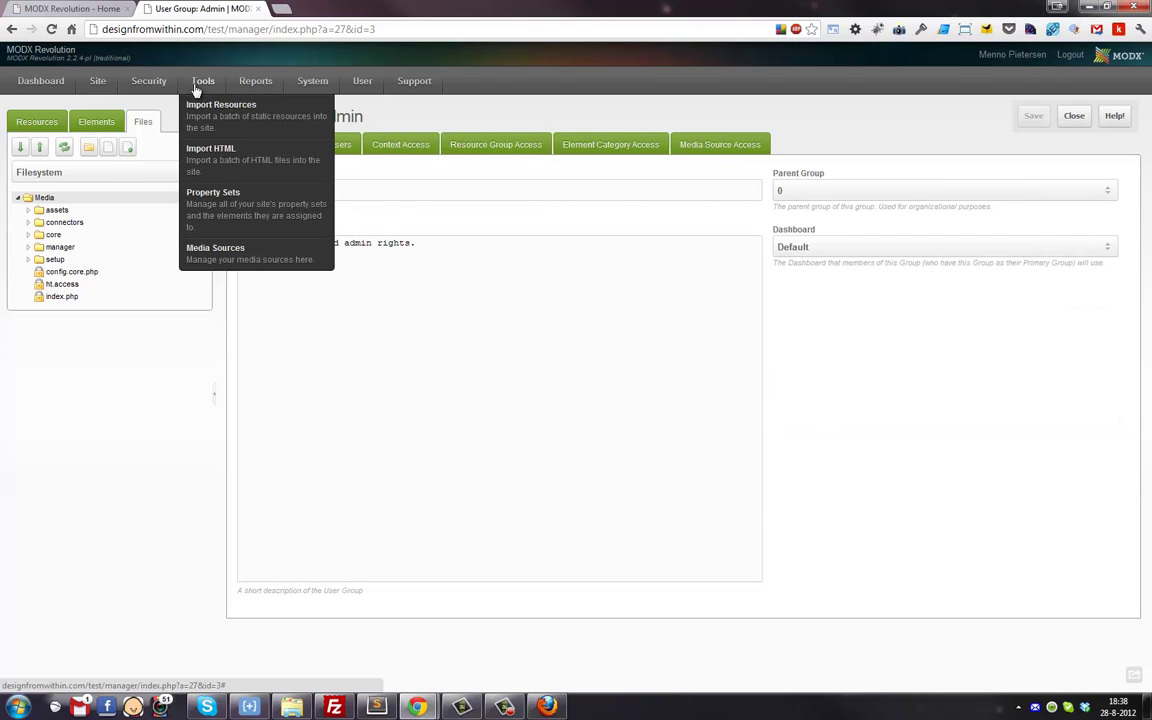
mouse_move(150, 82)
click(152, 160)
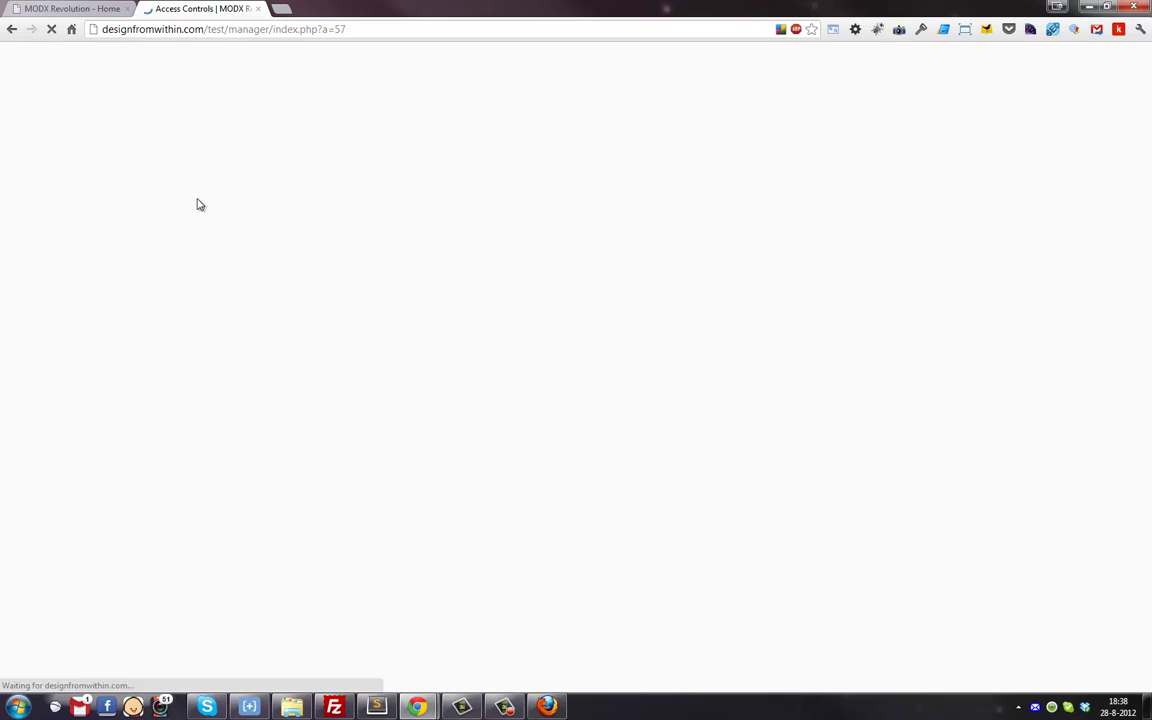
Step: Open the Content Editor policy from the Access Policies list with Update Policy
click(362, 150)
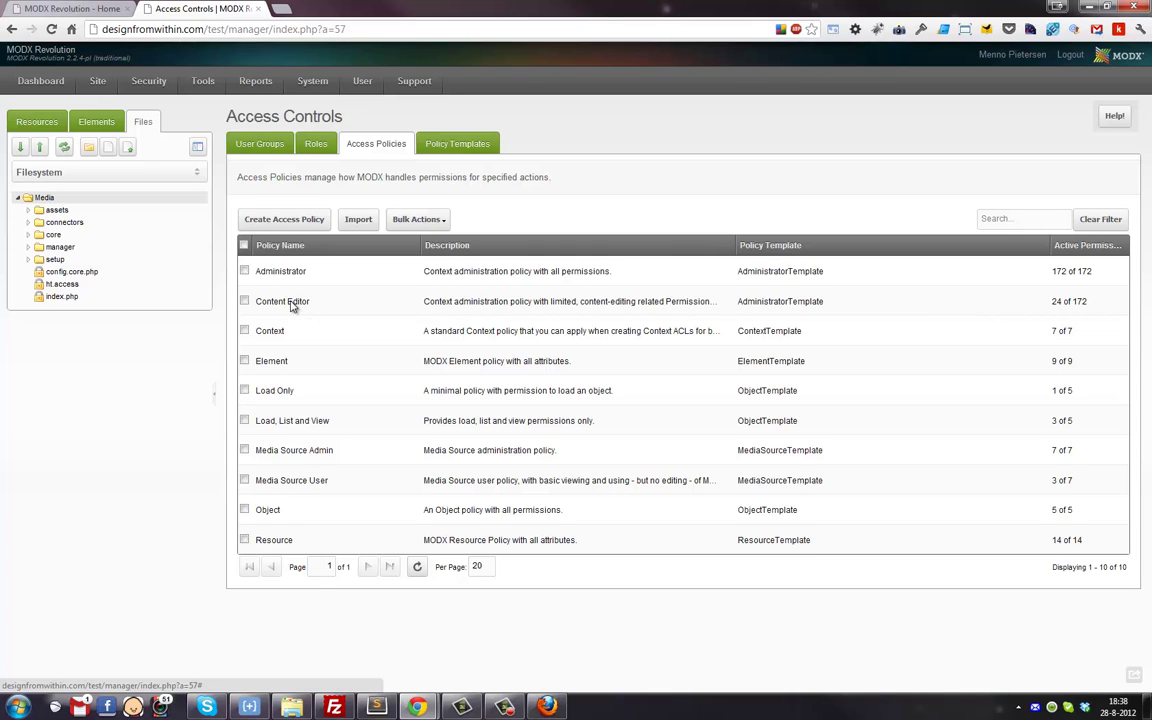
right_click(292, 306)
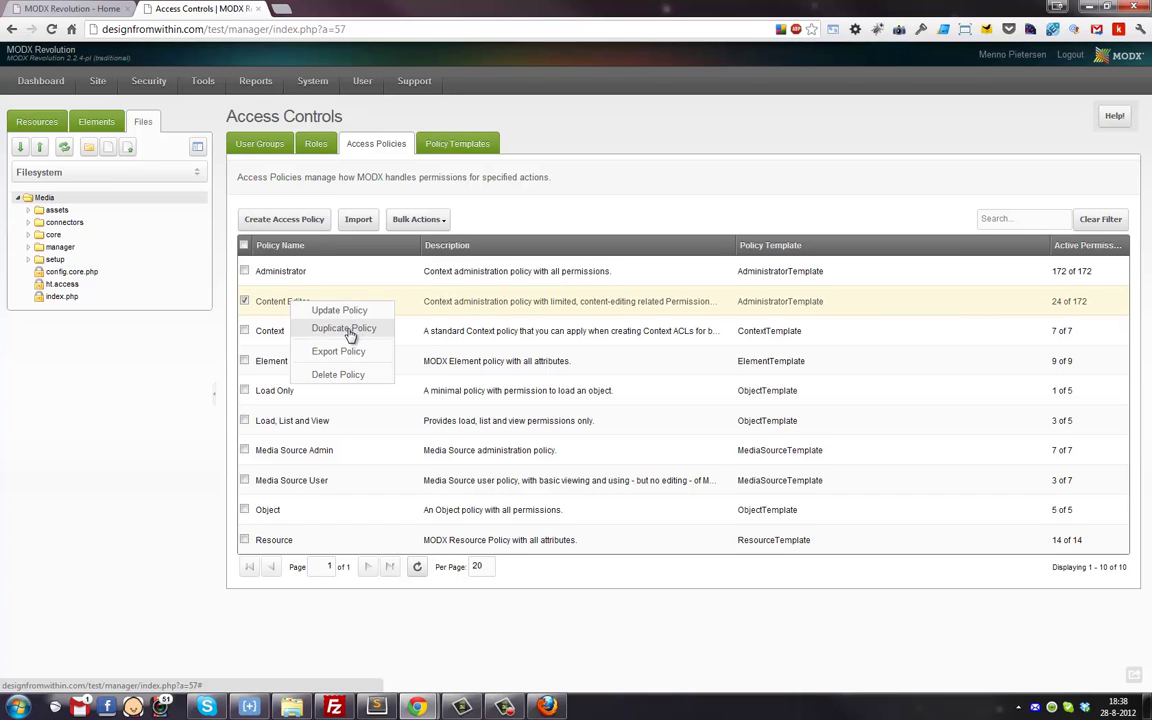
click(350, 312)
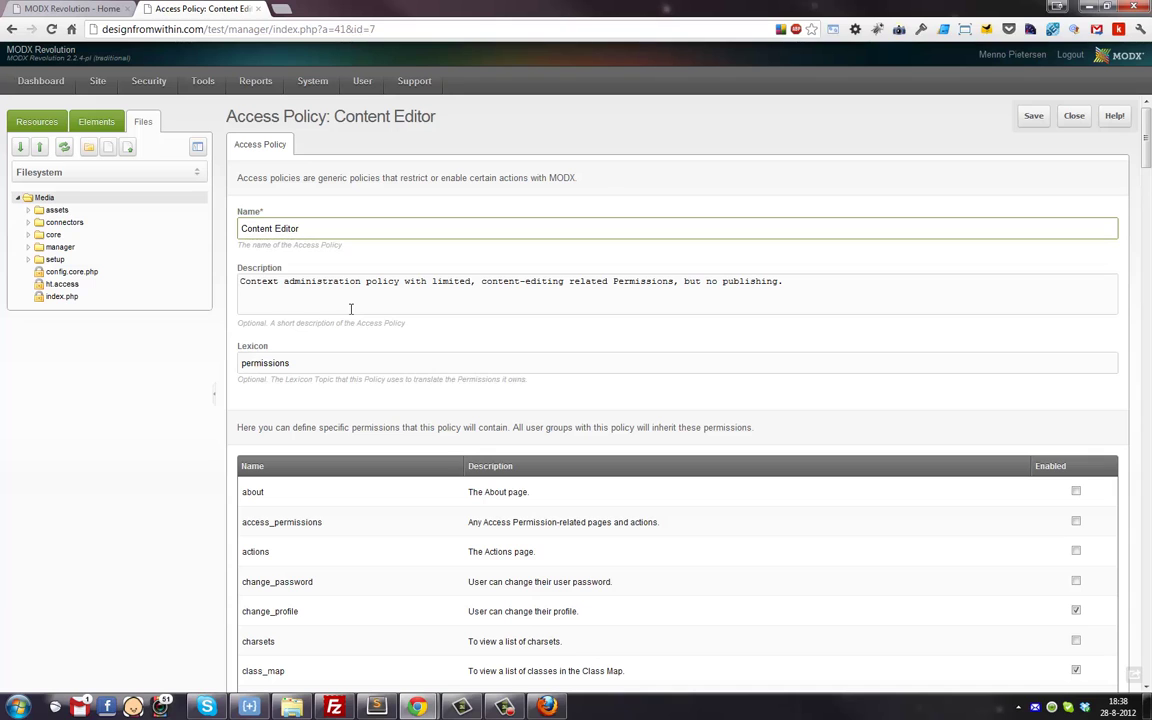
scroll(391, 373, down, 5)
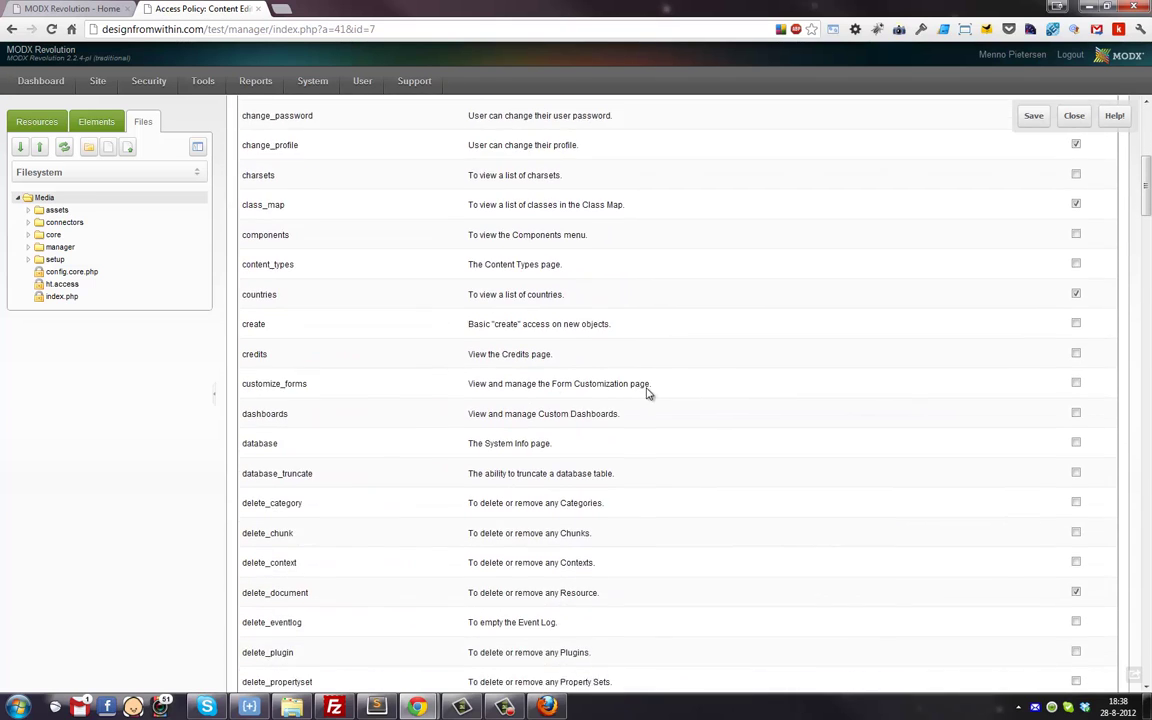
scroll(1148, 205, up, 1)
mouse_move(1148, 205)
mouse_down()
mouse_move(1144, 615)
mouse_move(1142, 175)
mouse_move(1137, 190)
mouse_up()
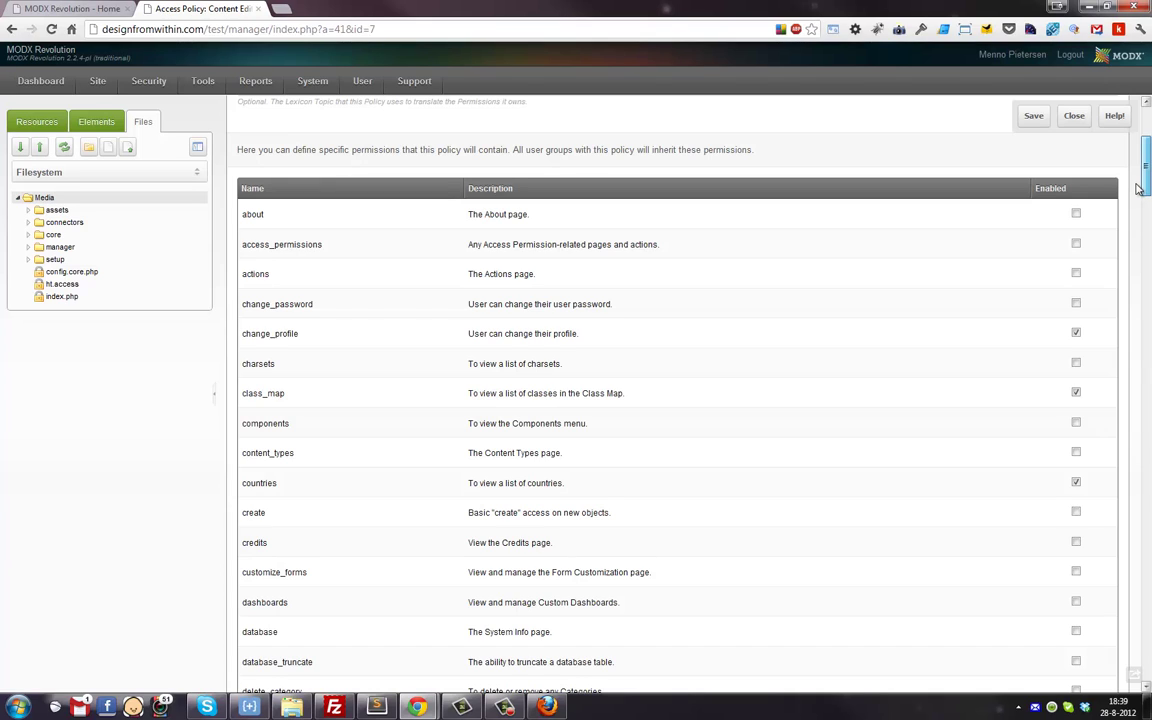
drag(1138, 189, 1138, 228)
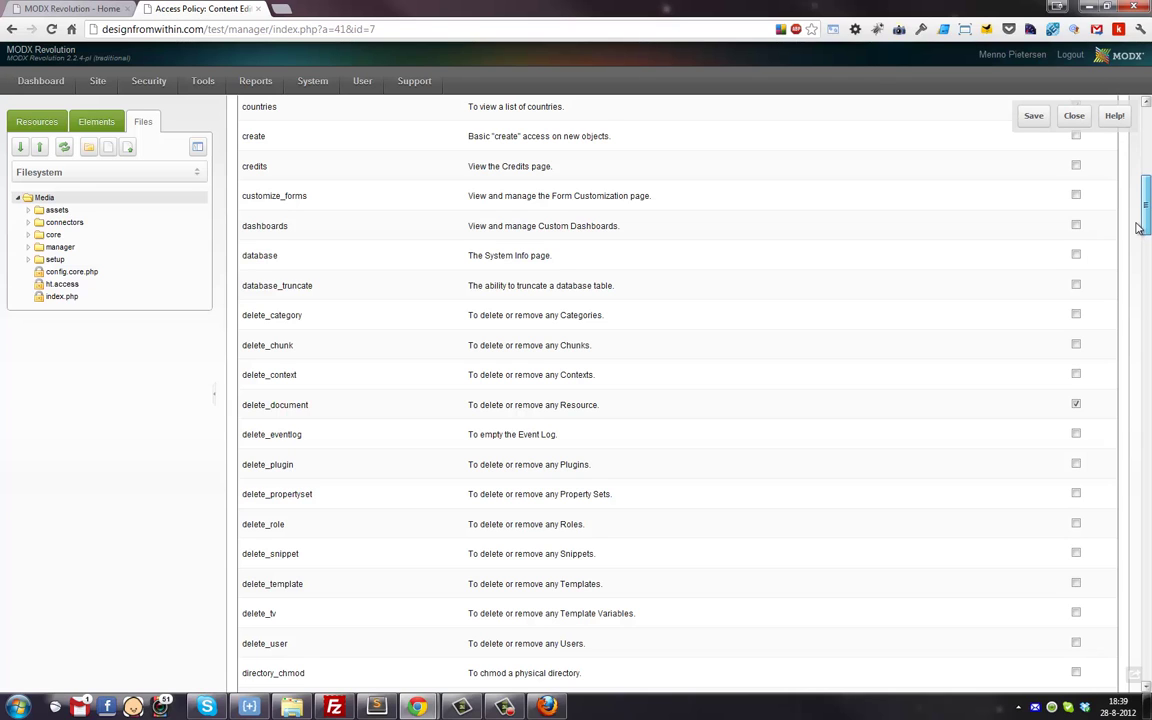
drag(1138, 228, 1124, 320)
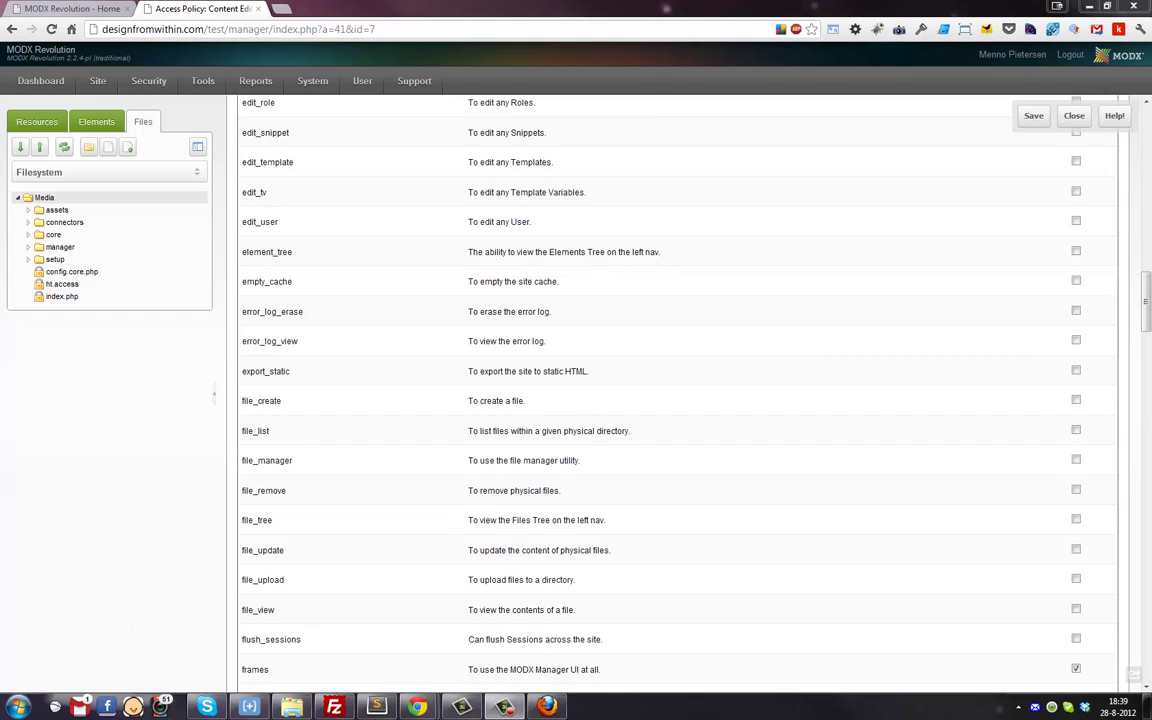
scroll(337, 650, down, 8)
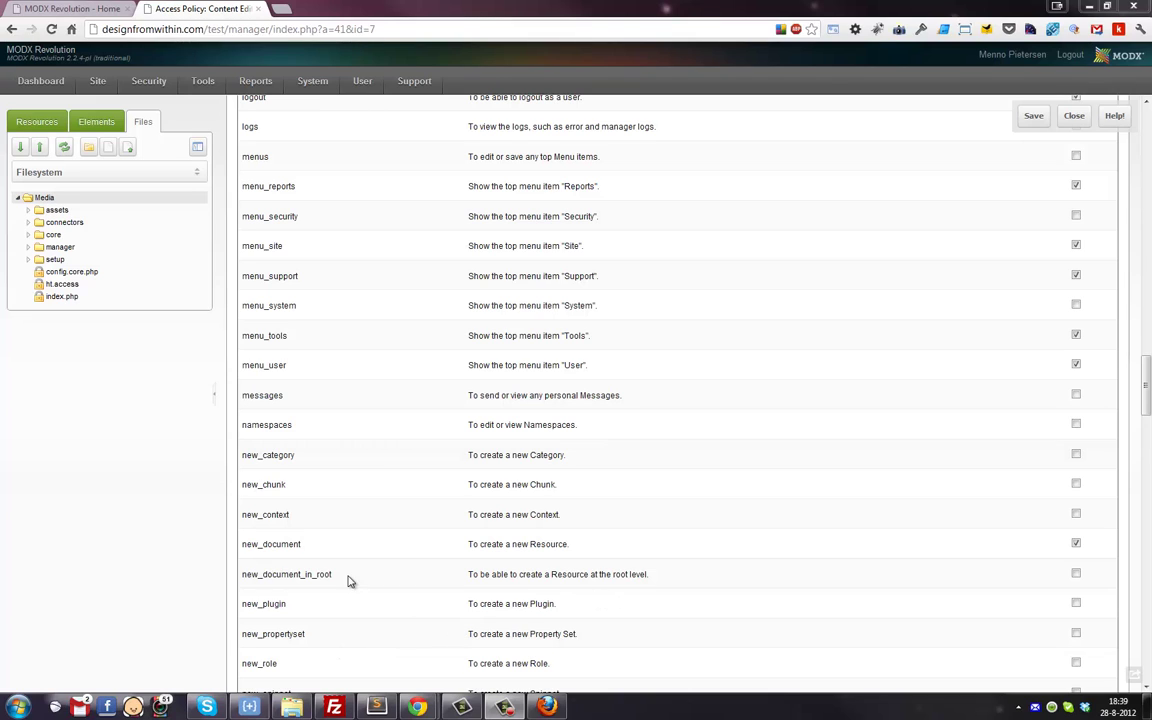
Step: Tick Enabled for the new_document_in_root permission in the Content Editor policy
drag(335, 575, 240, 575)
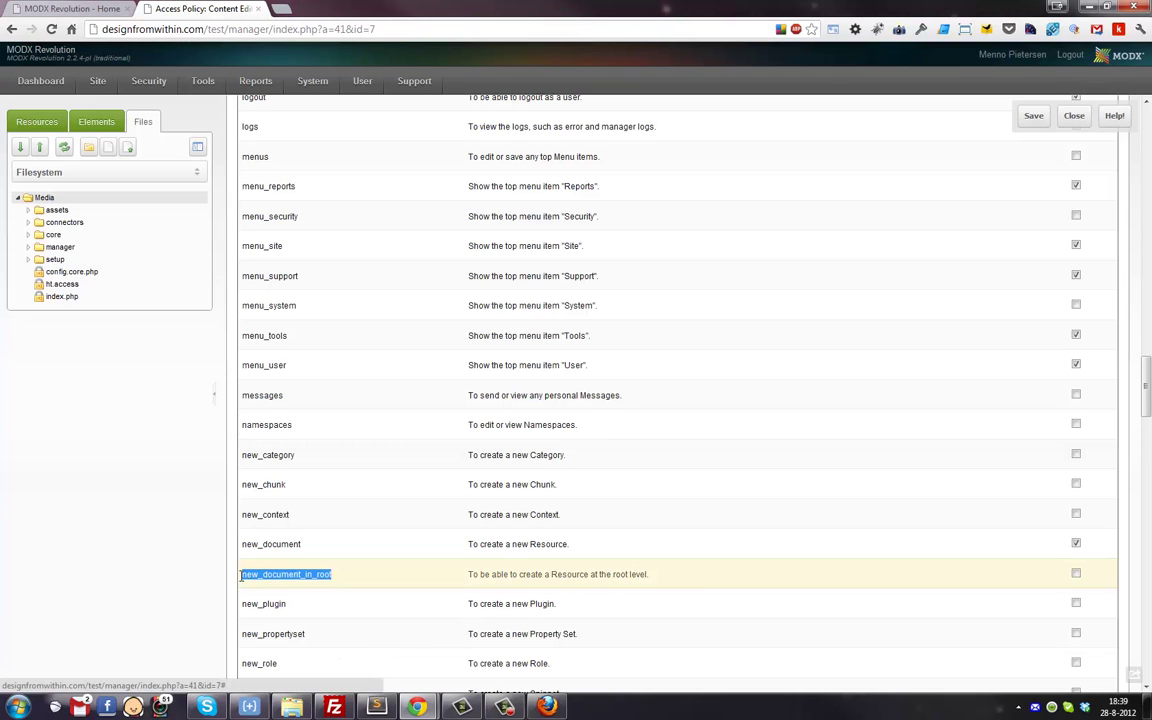
click(505, 577)
drag(463, 578, 591, 571)
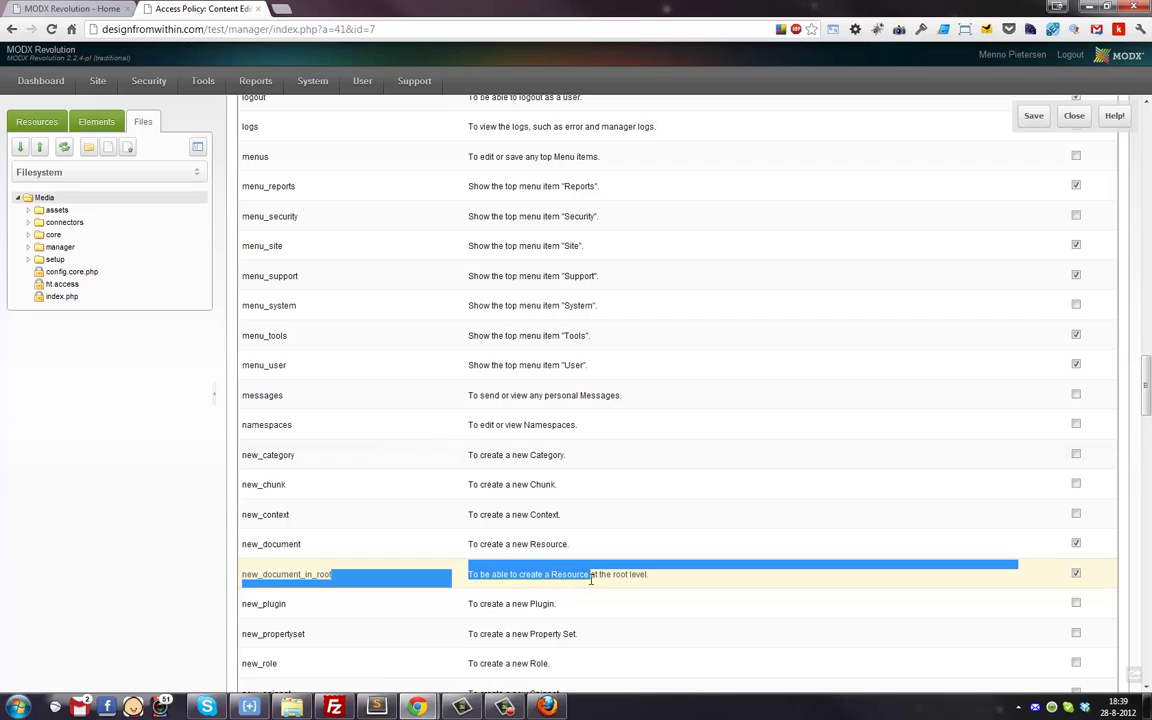
click(571, 586)
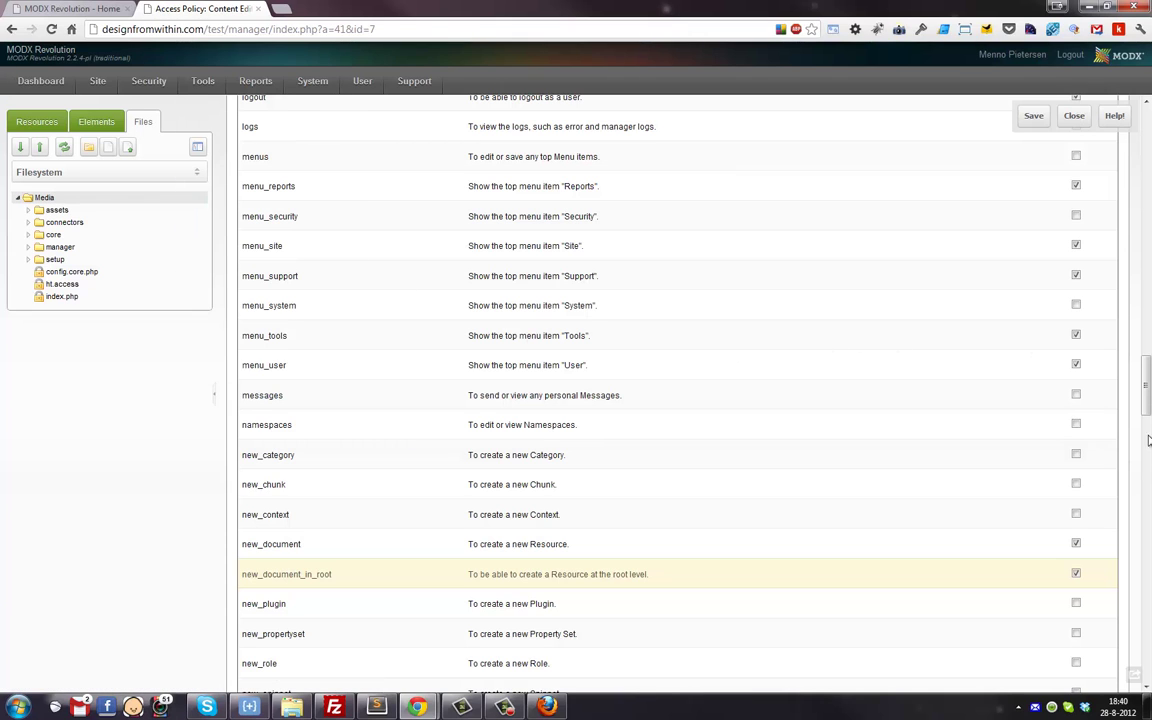
drag(1147, 392, 1124, 160)
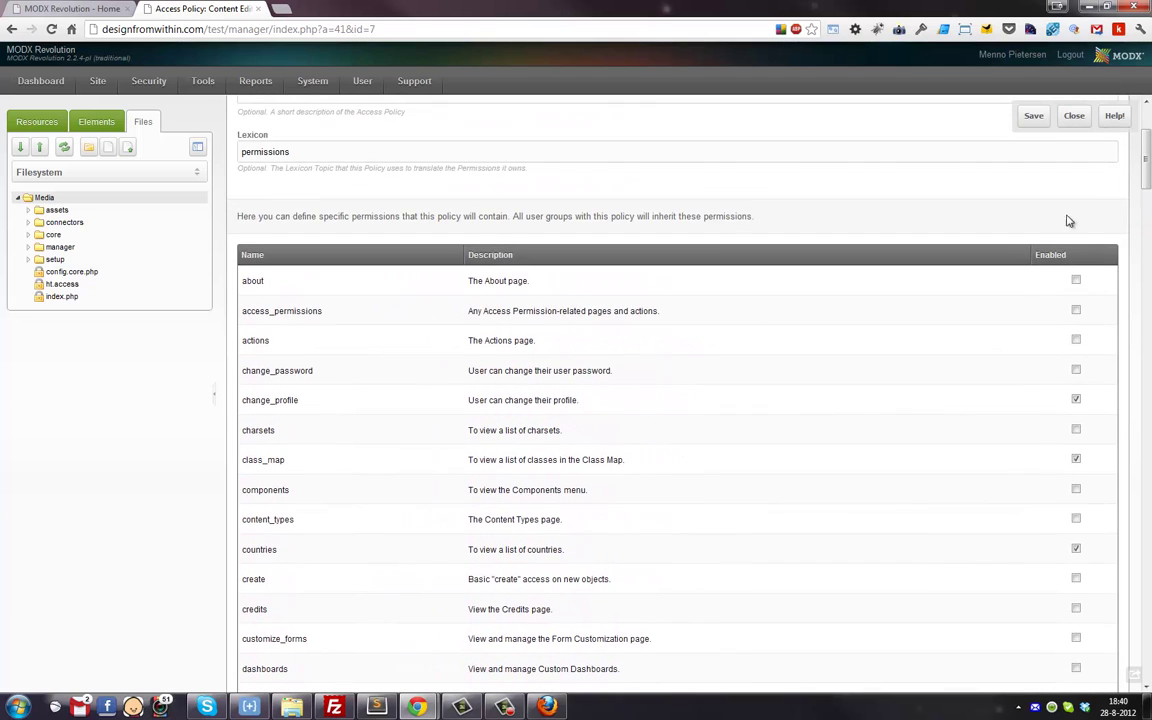
Step: Enable file_tree, file_create, file_manager, file_list, file_upload, file_update and file_view permissions
scroll(368, 468, down, 12)
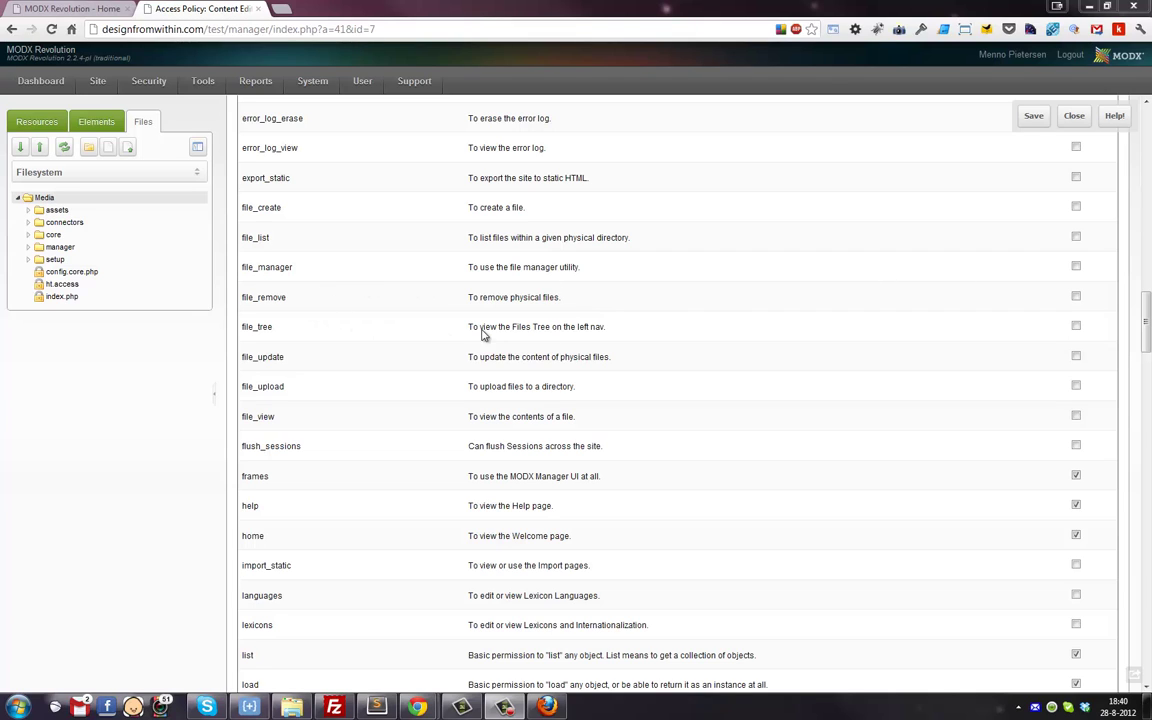
drag(280, 332, 242, 333)
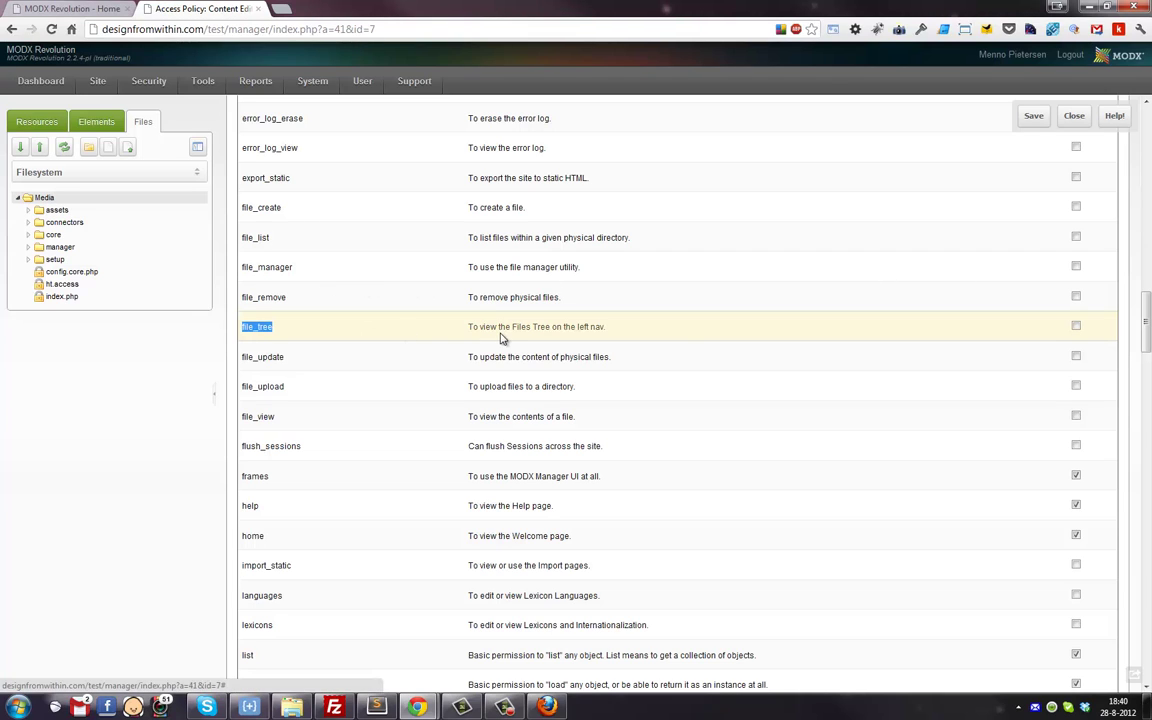
click(1075, 327)
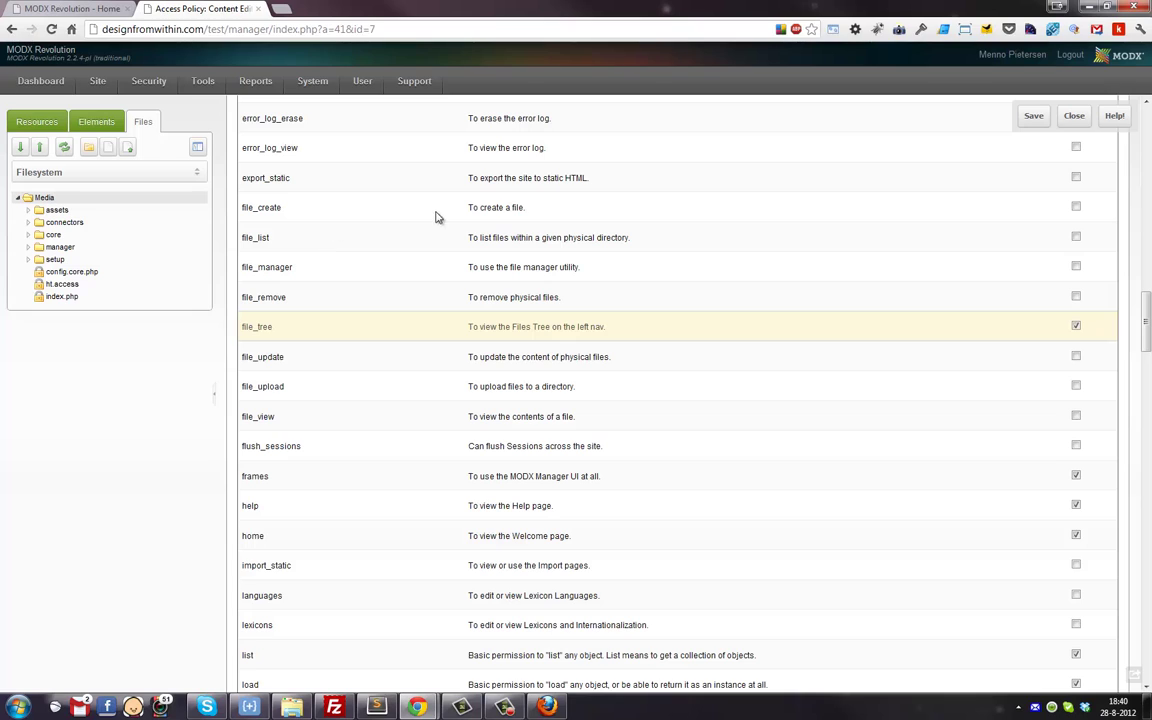
click(1076, 208)
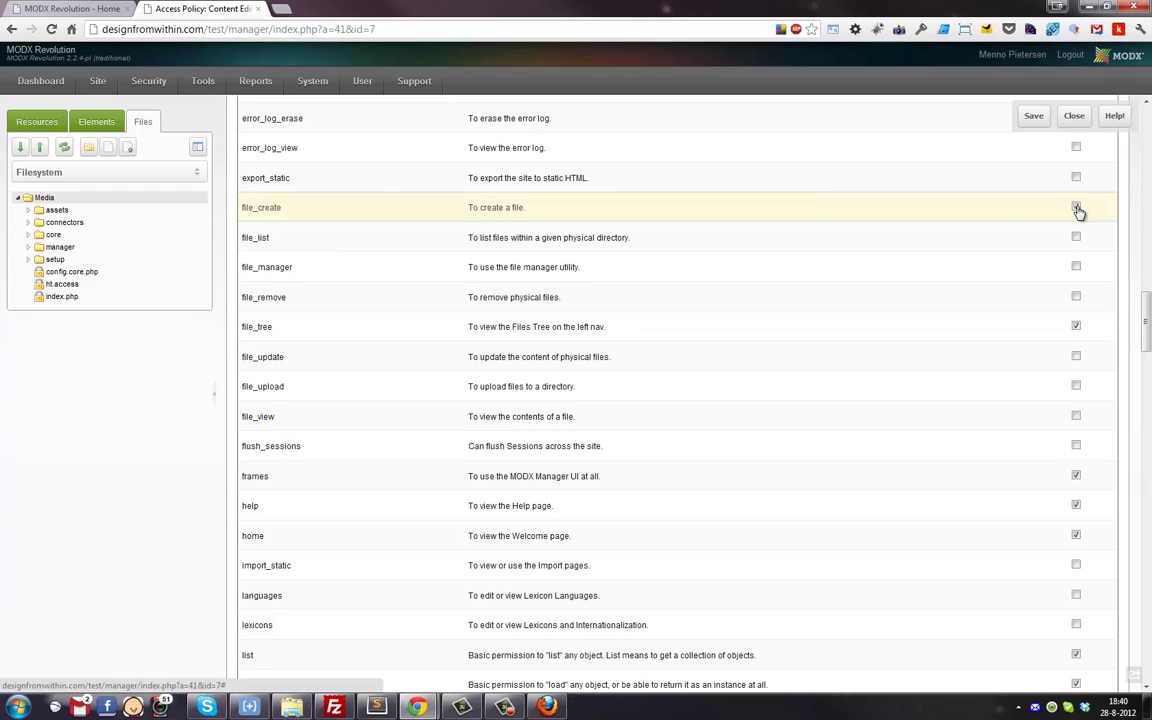
click(1075, 269)
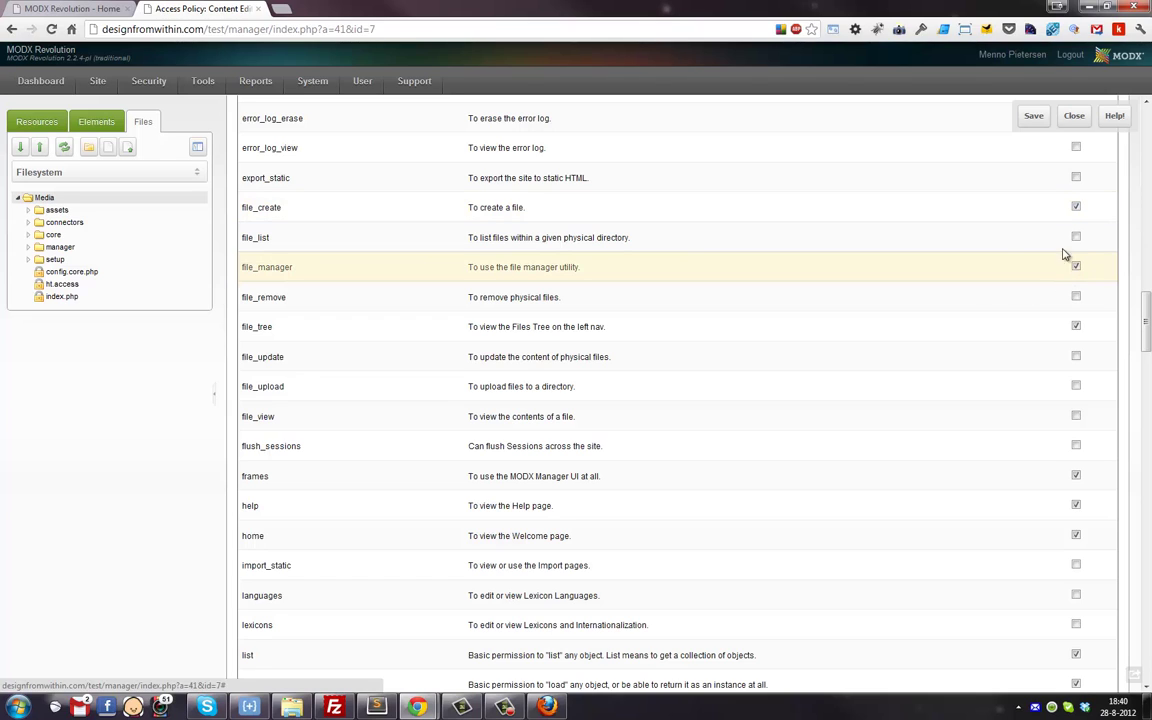
click(1078, 241)
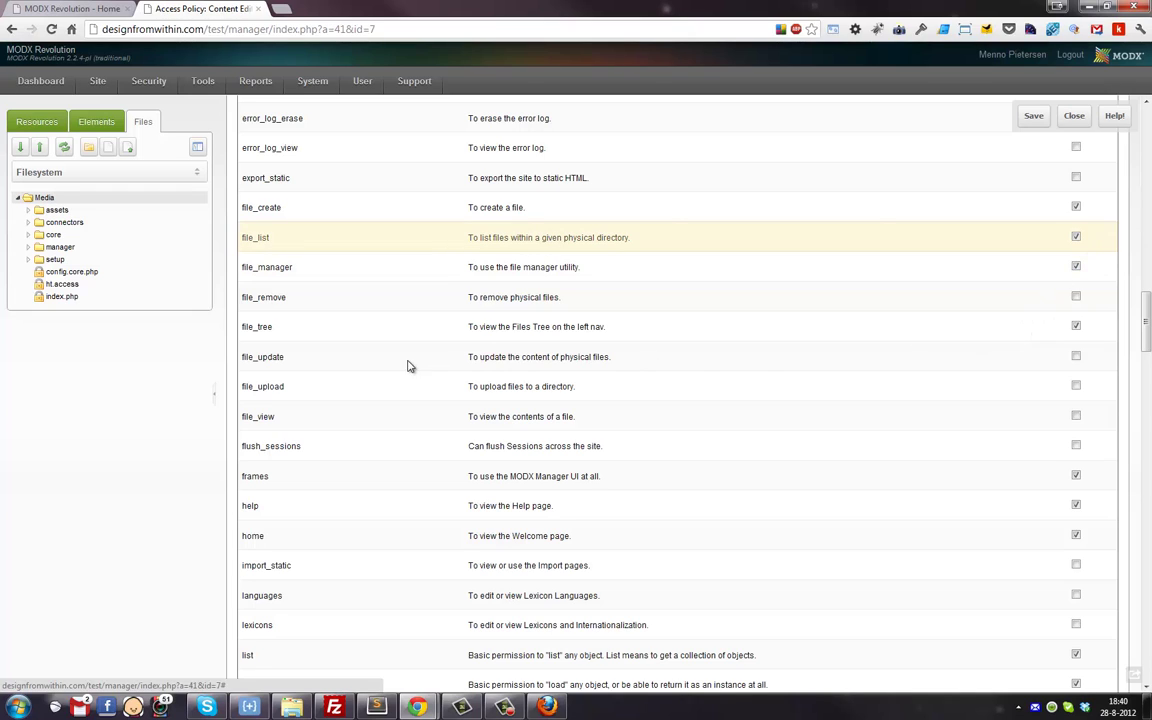
click(1076, 387)
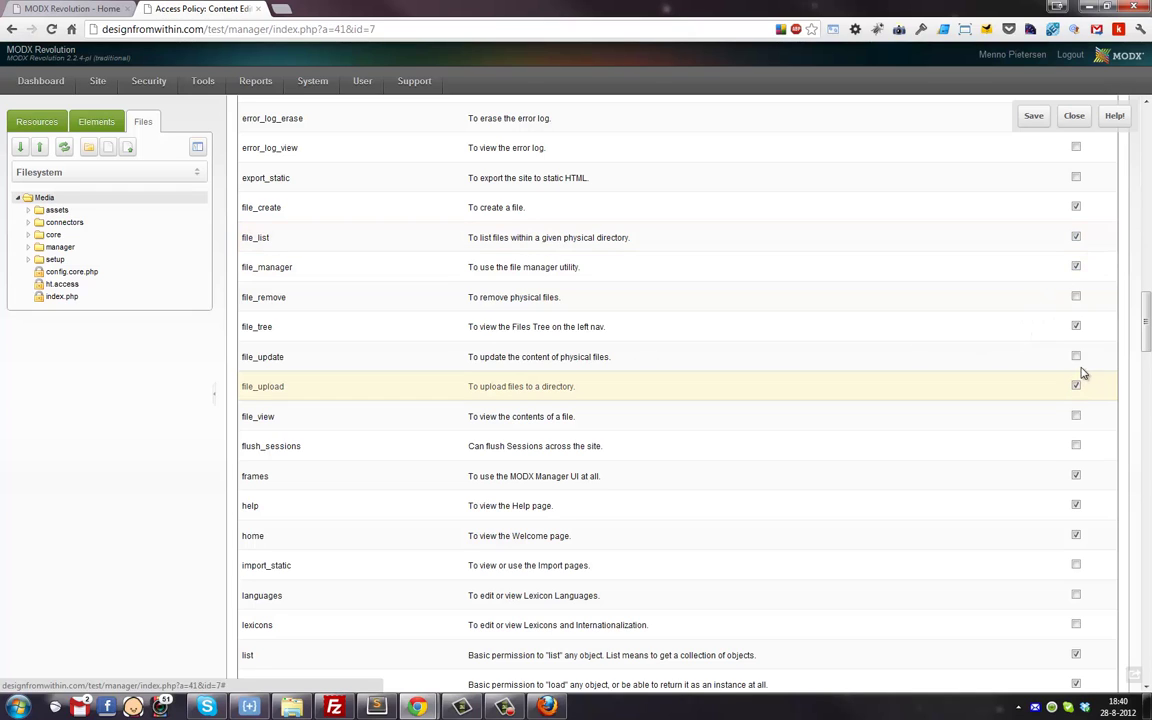
click(1077, 358)
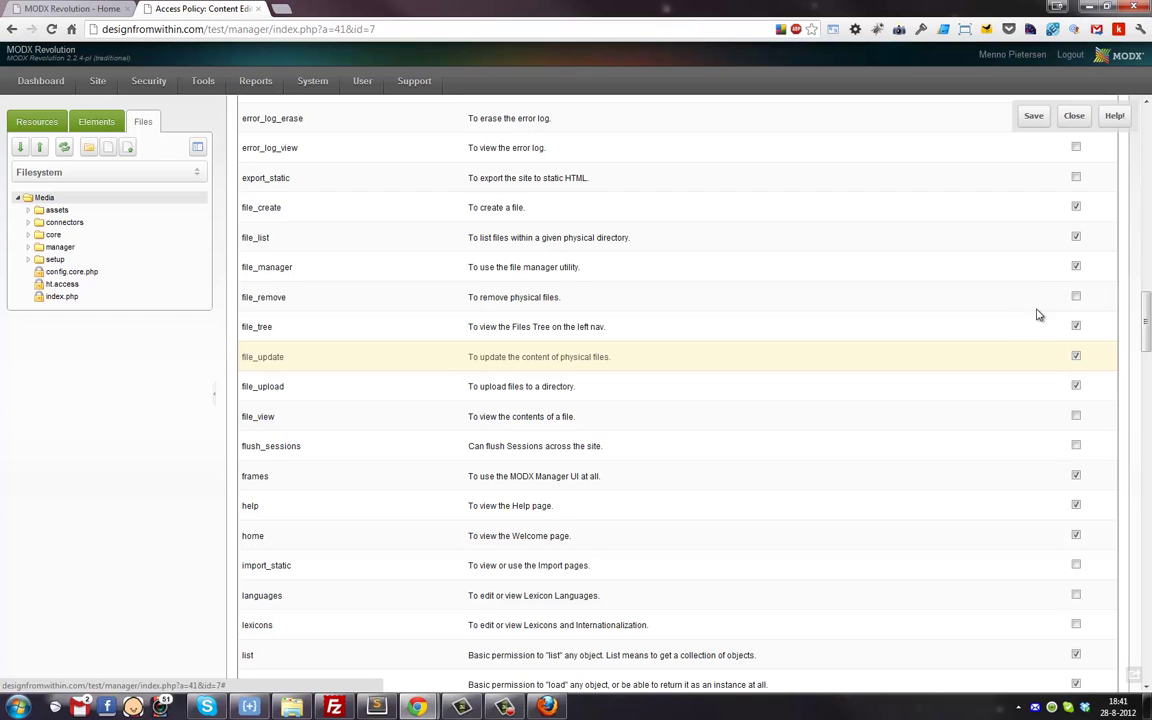
click(1076, 415)
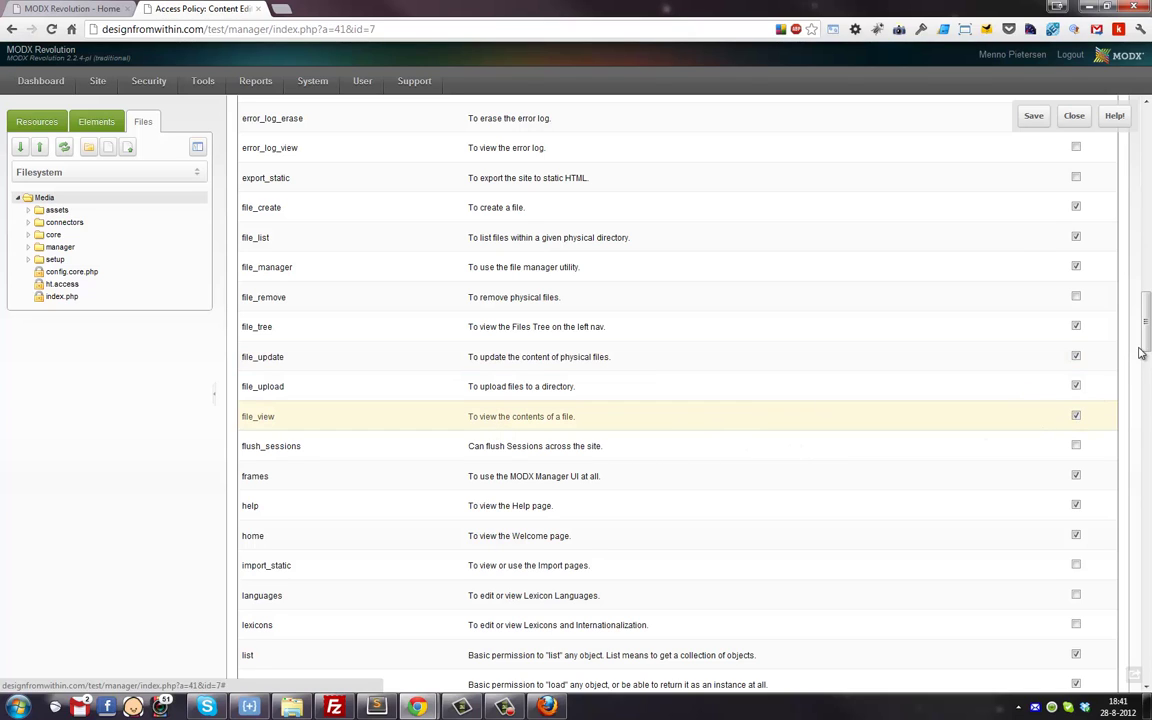
Step: Save the updated Content Editor policy
scroll(1145, 345, up, 1)
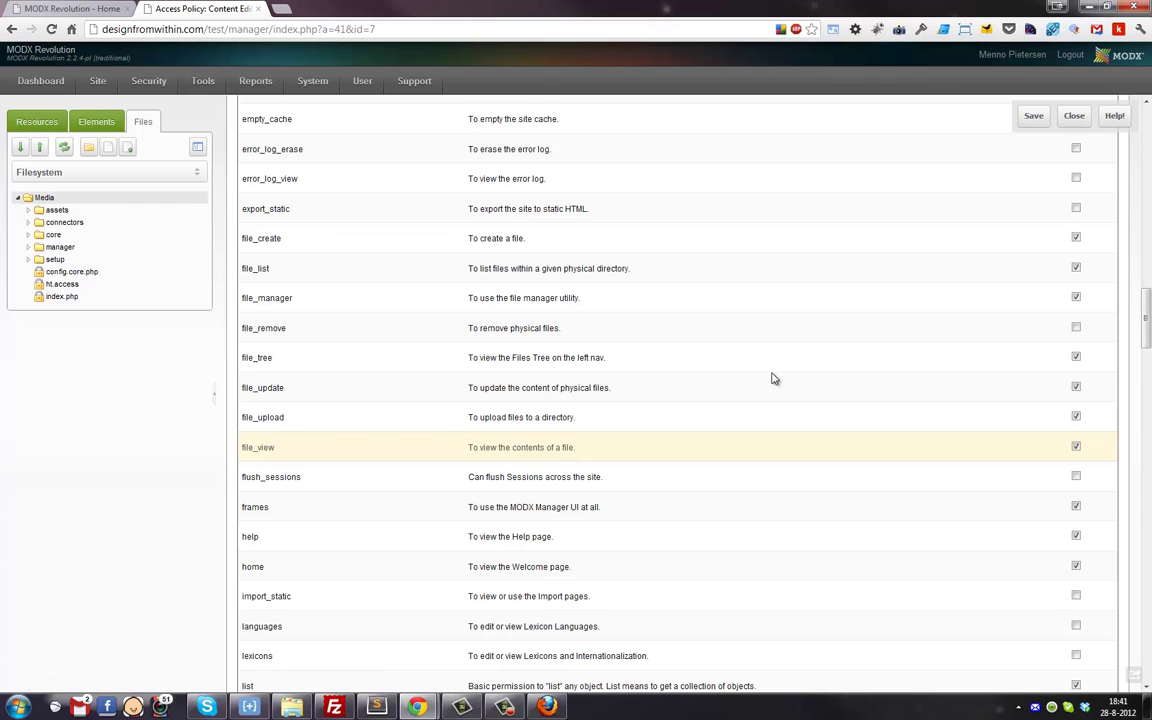
scroll(771, 378, down, 1)
drag(1147, 323, 1141, 410)
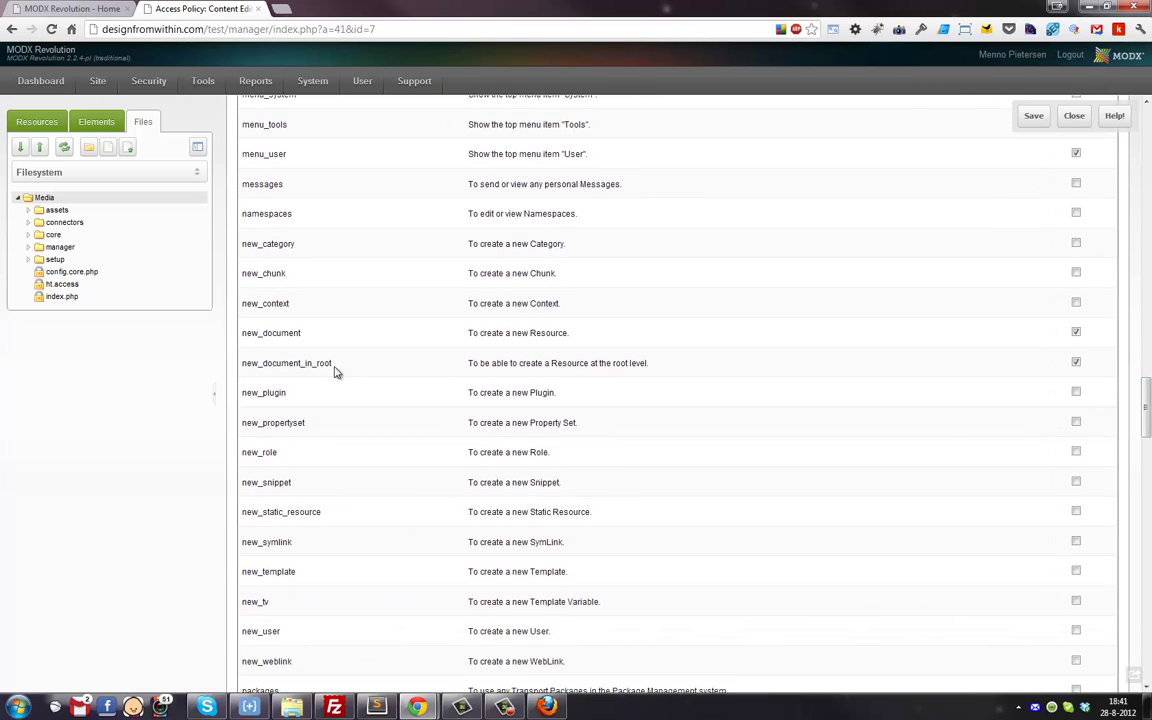
click(1035, 118)
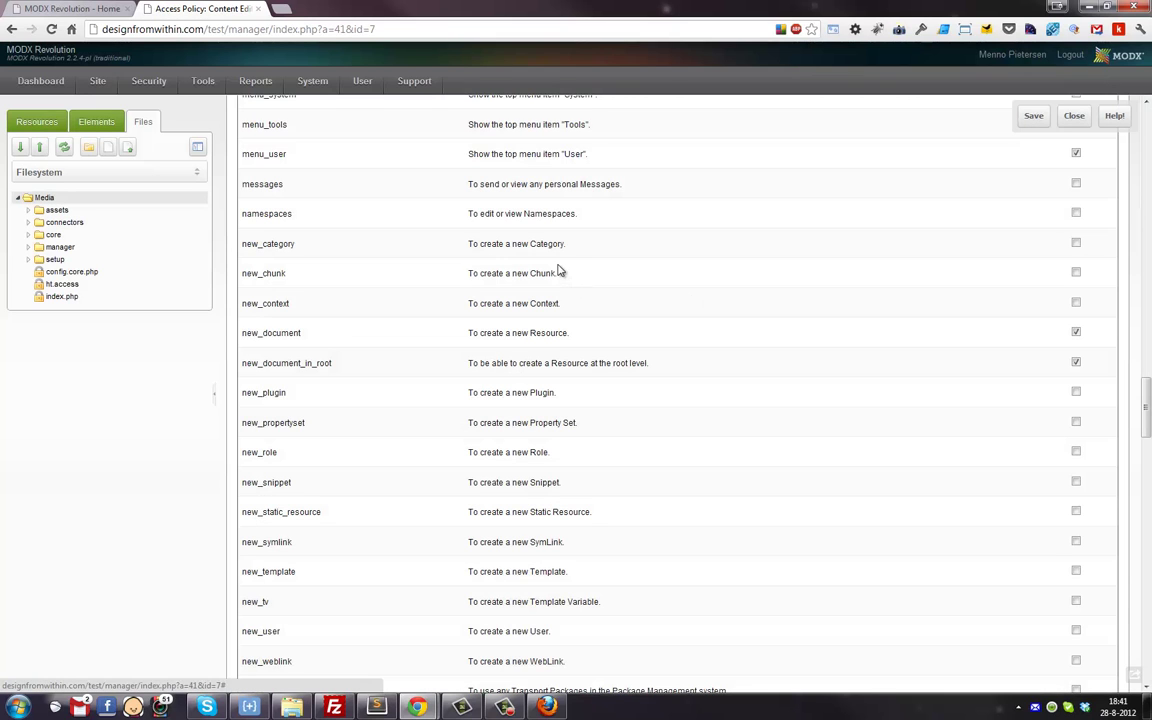
mouse_move(142, 88)
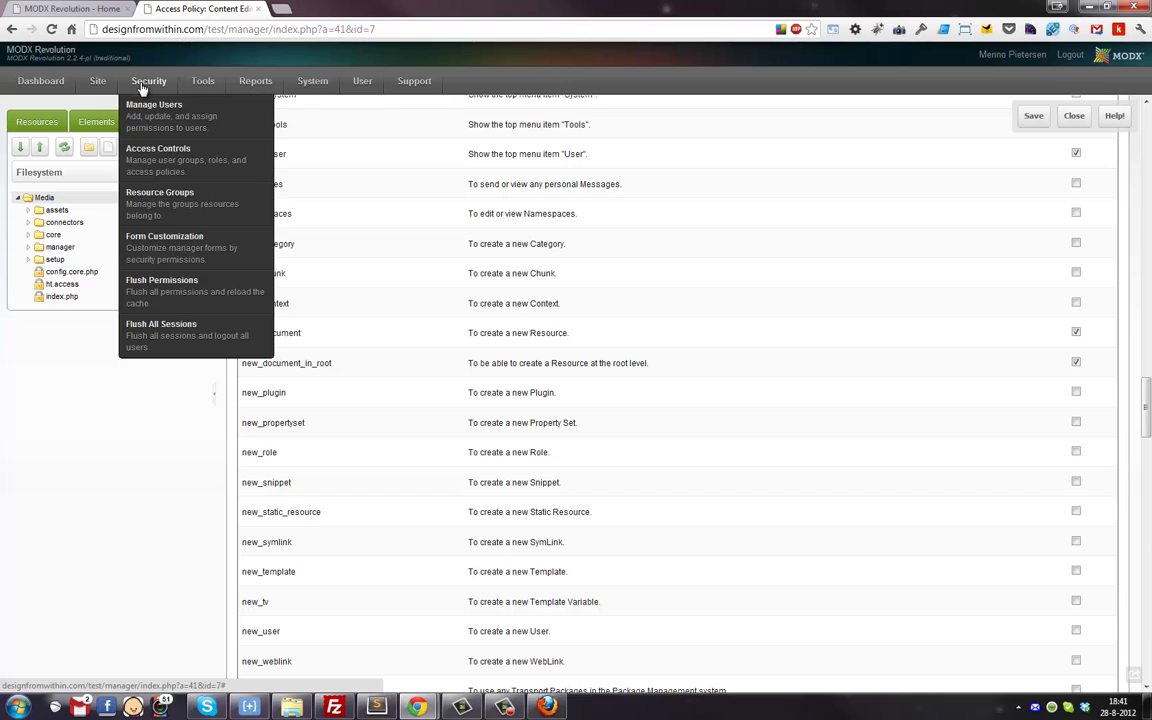
Step: Flush all sessions and log back into the manager as the main administrator
click(160, 336)
click(538, 407)
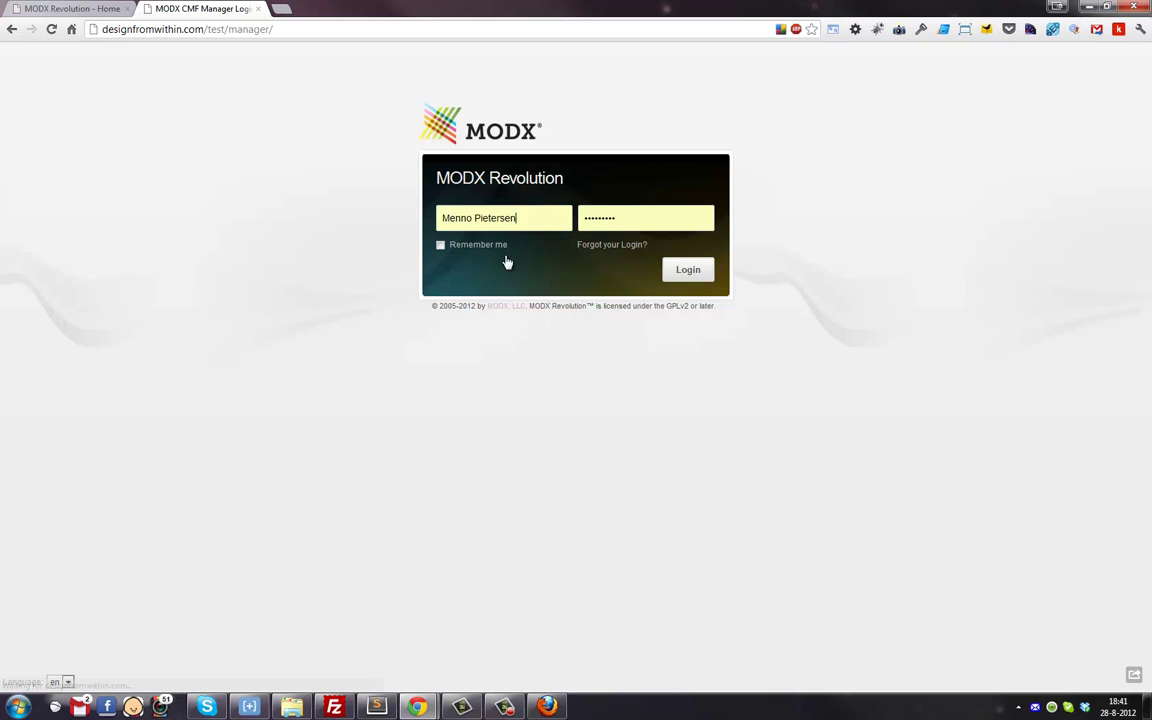
click(508, 247)
click(686, 269)
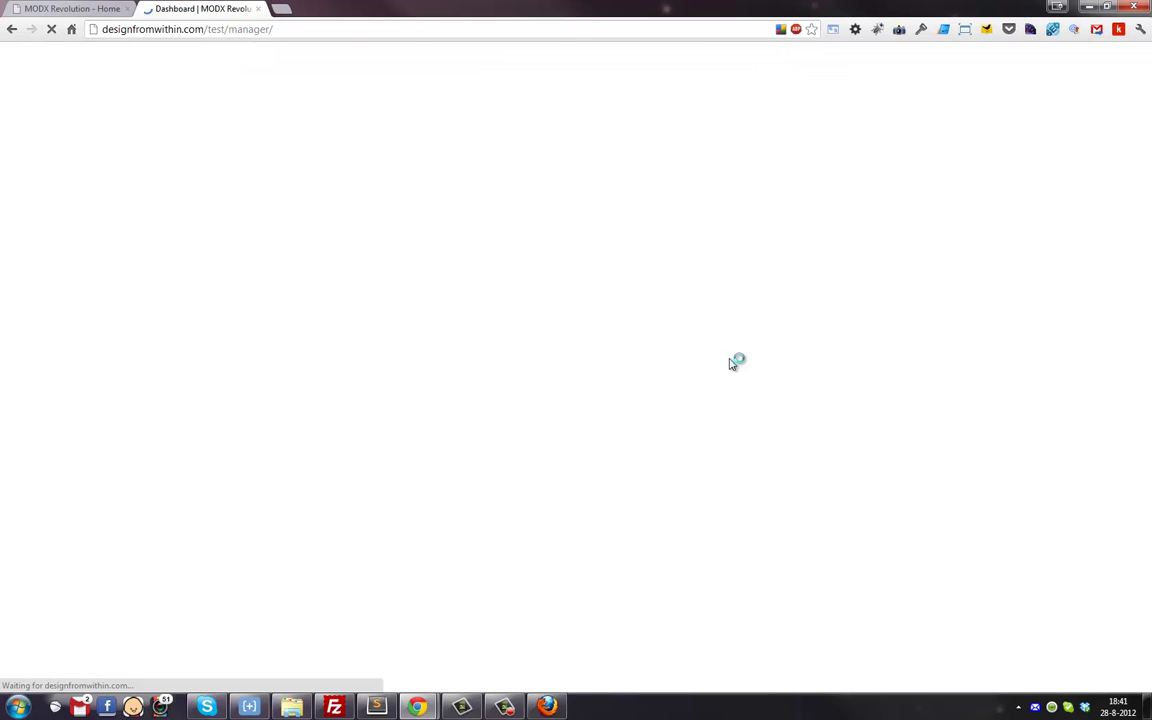
Step: Log back in as the restricted user and confirm the Files tab lists only three files
click(547, 705)
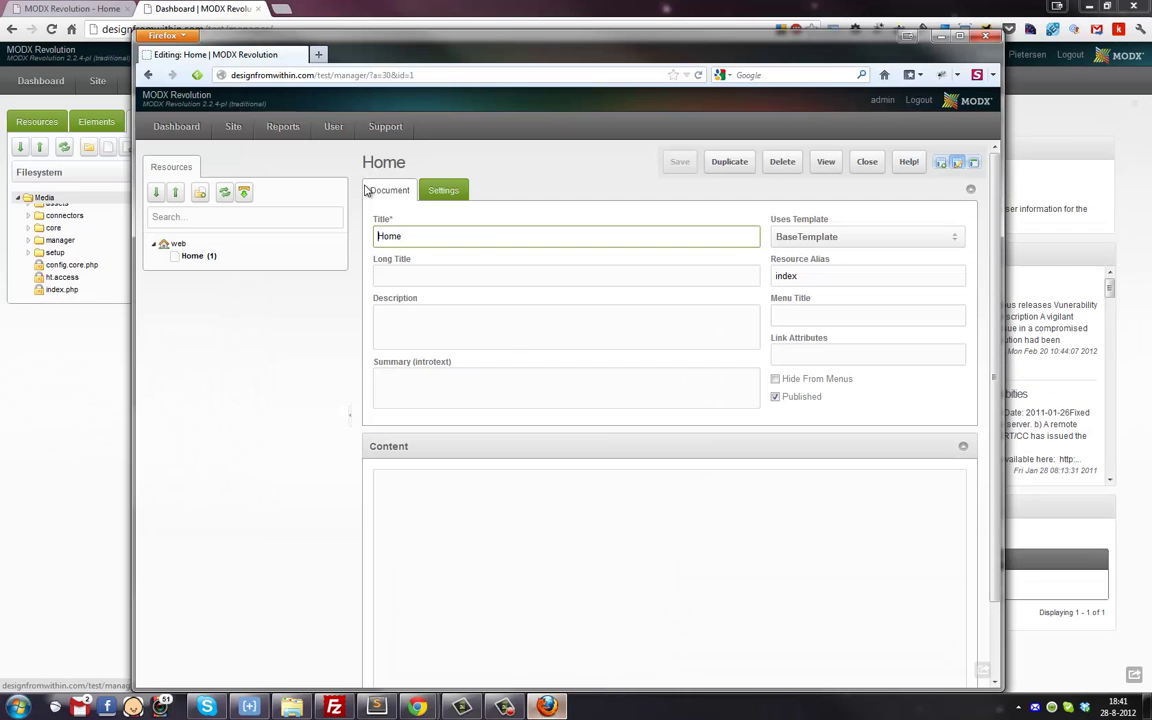
key(F5)
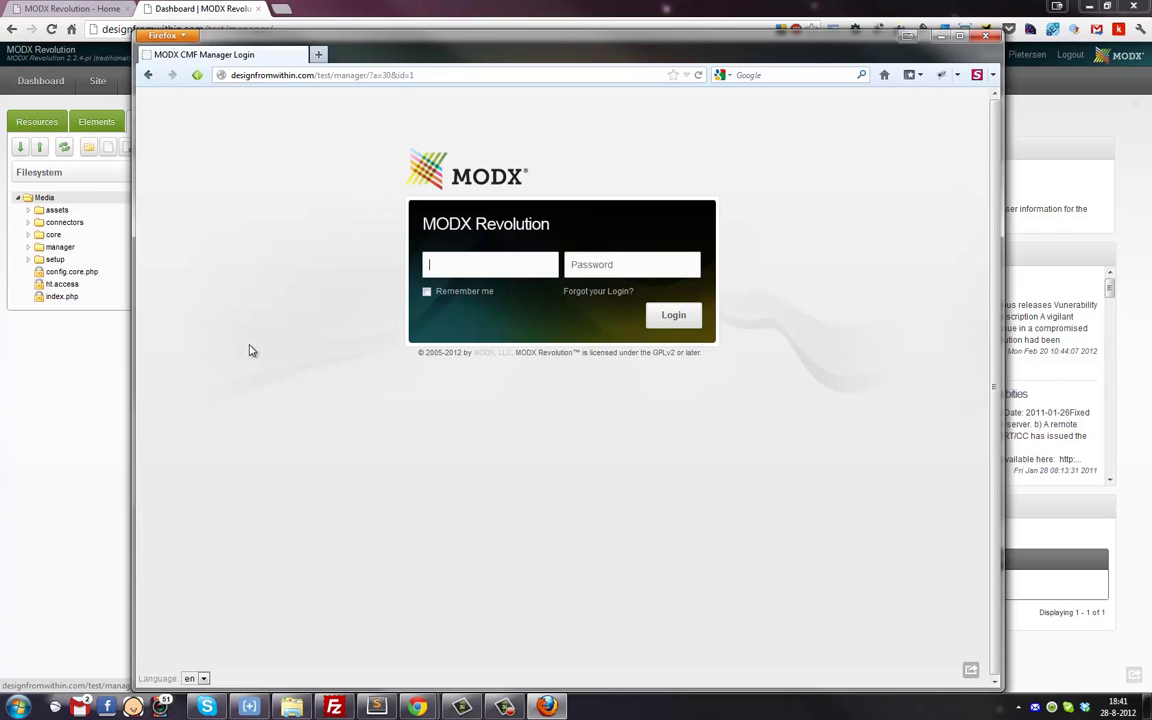
click(426, 291)
click(448, 268)
click(448, 268)
click(437, 298)
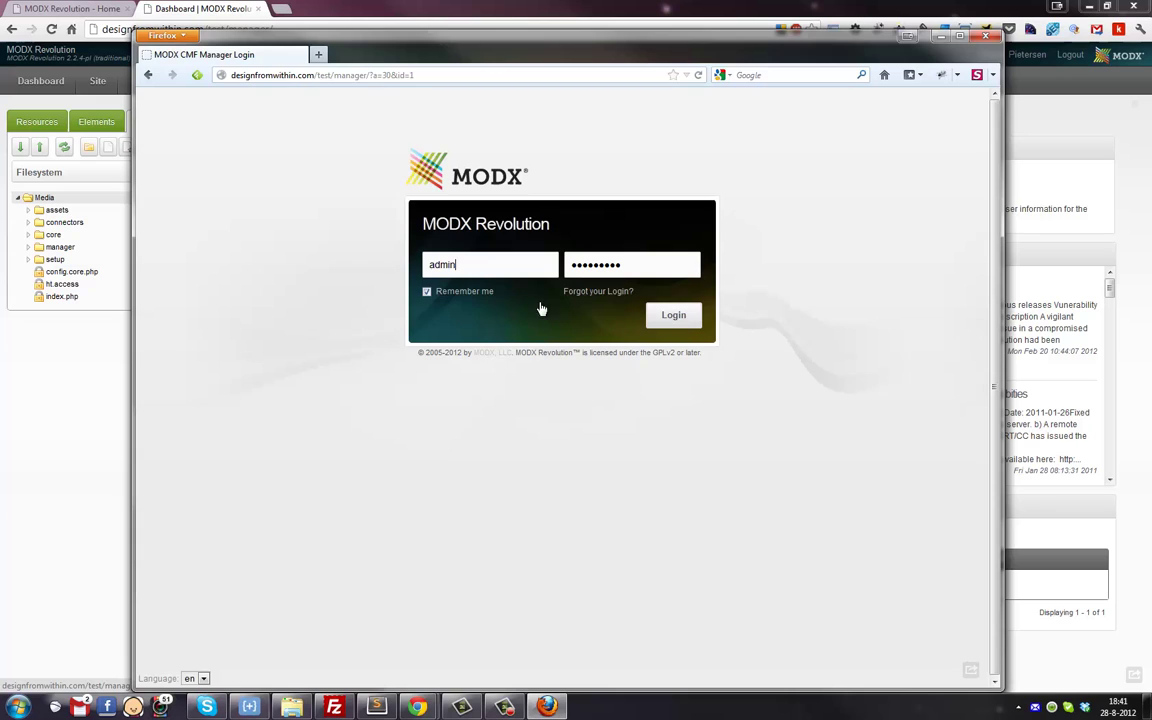
click(675, 316)
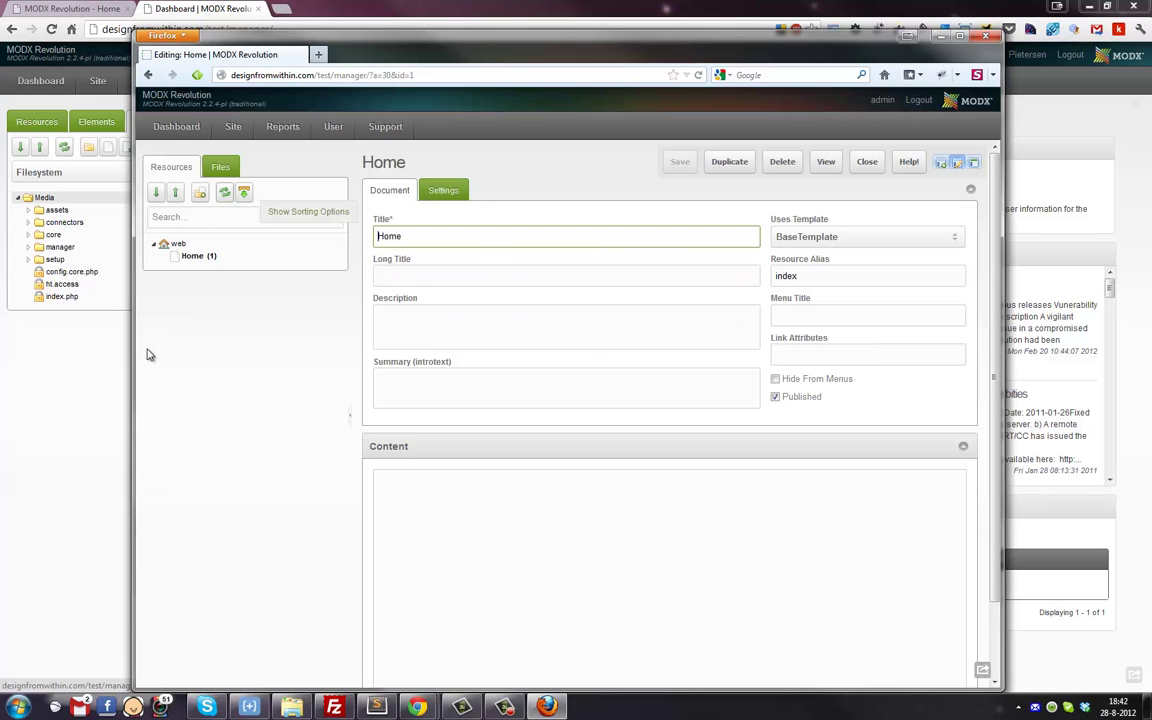
click(224, 168)
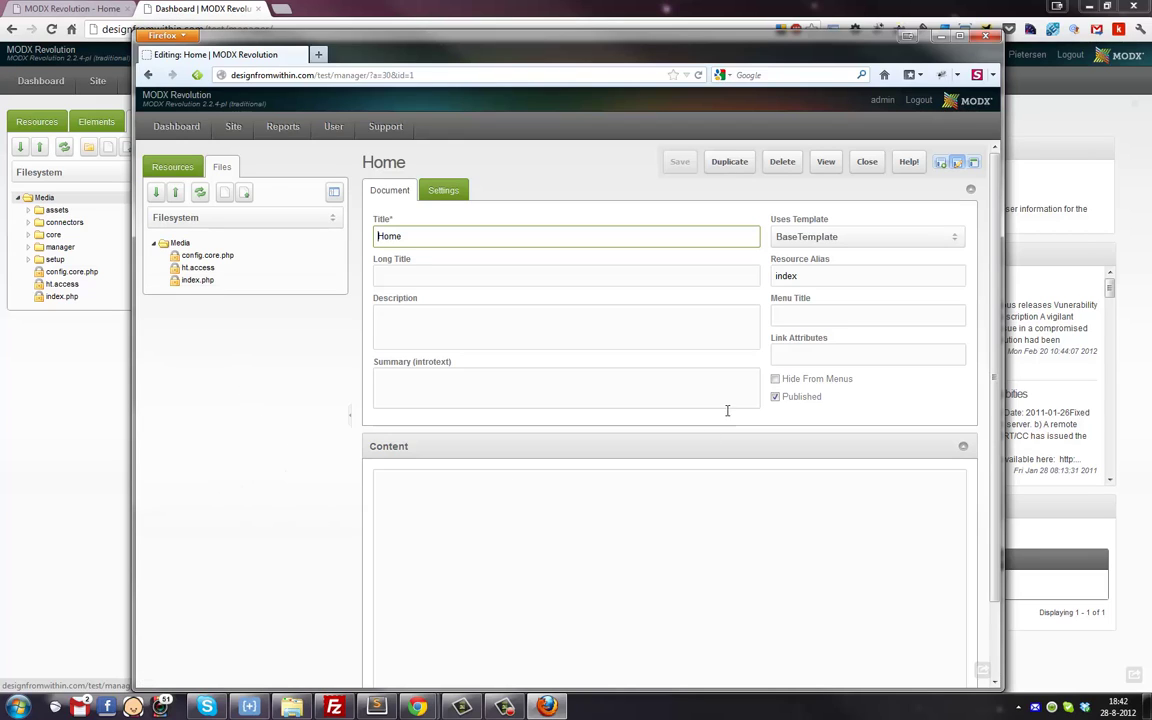
click(176, 166)
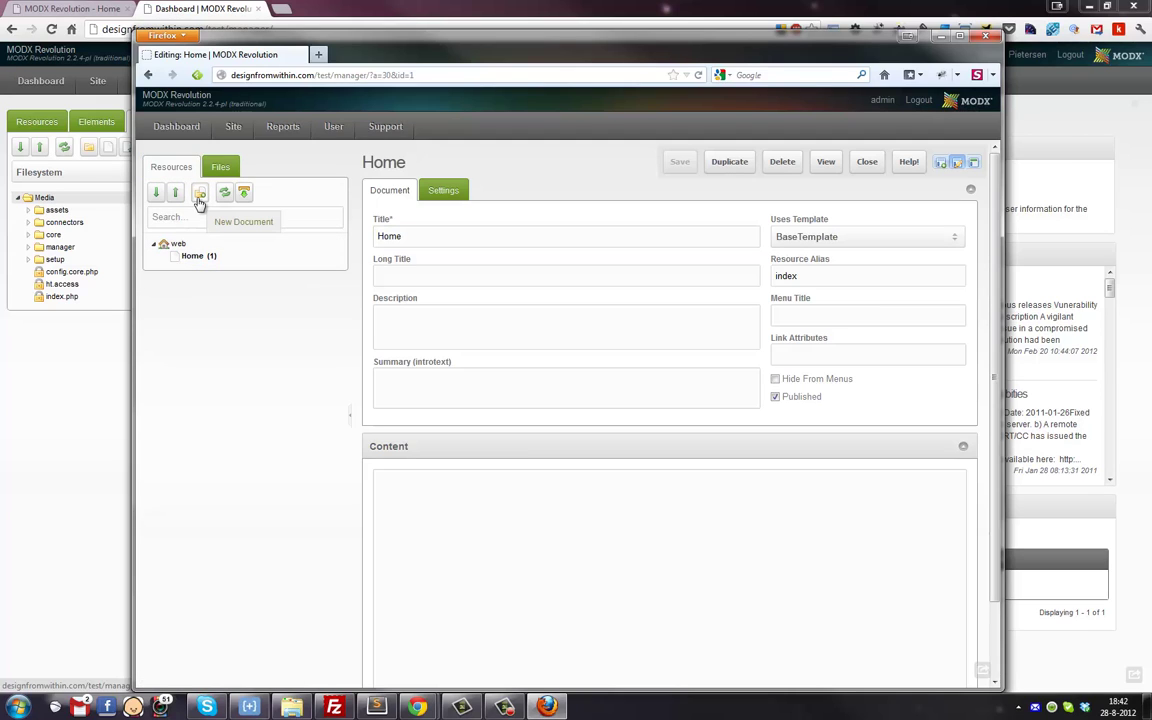
Step: Create a resource titled Test with alias test and save it
click(199, 195)
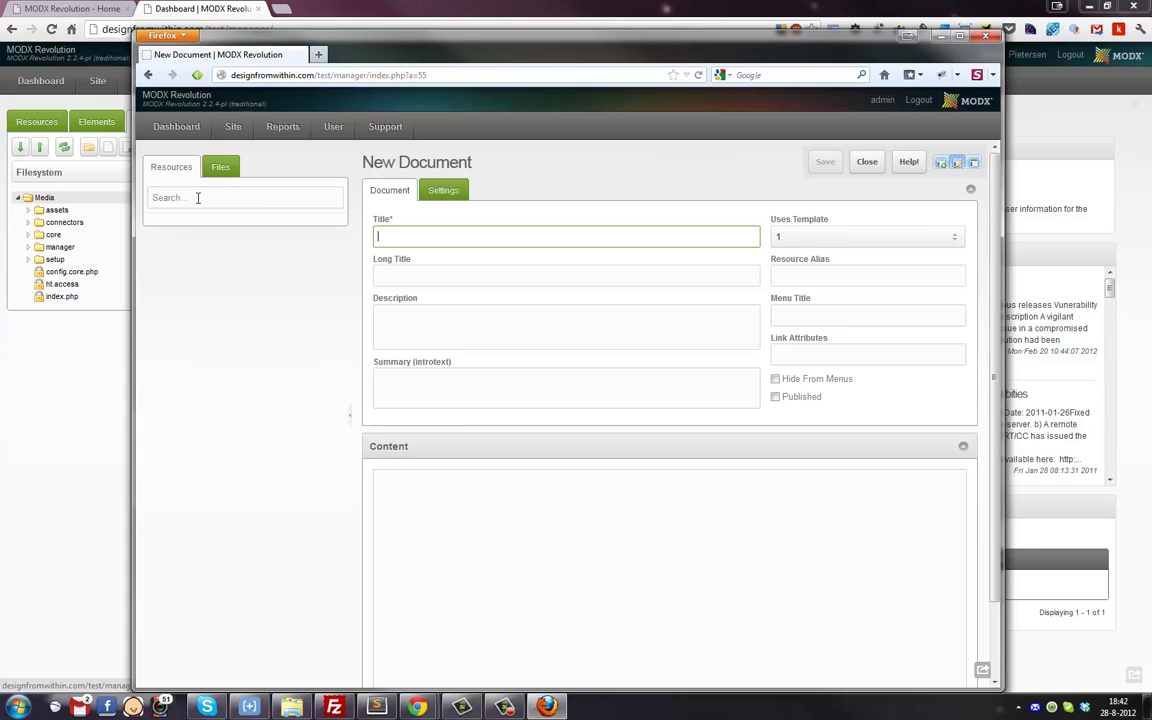
text(Test)
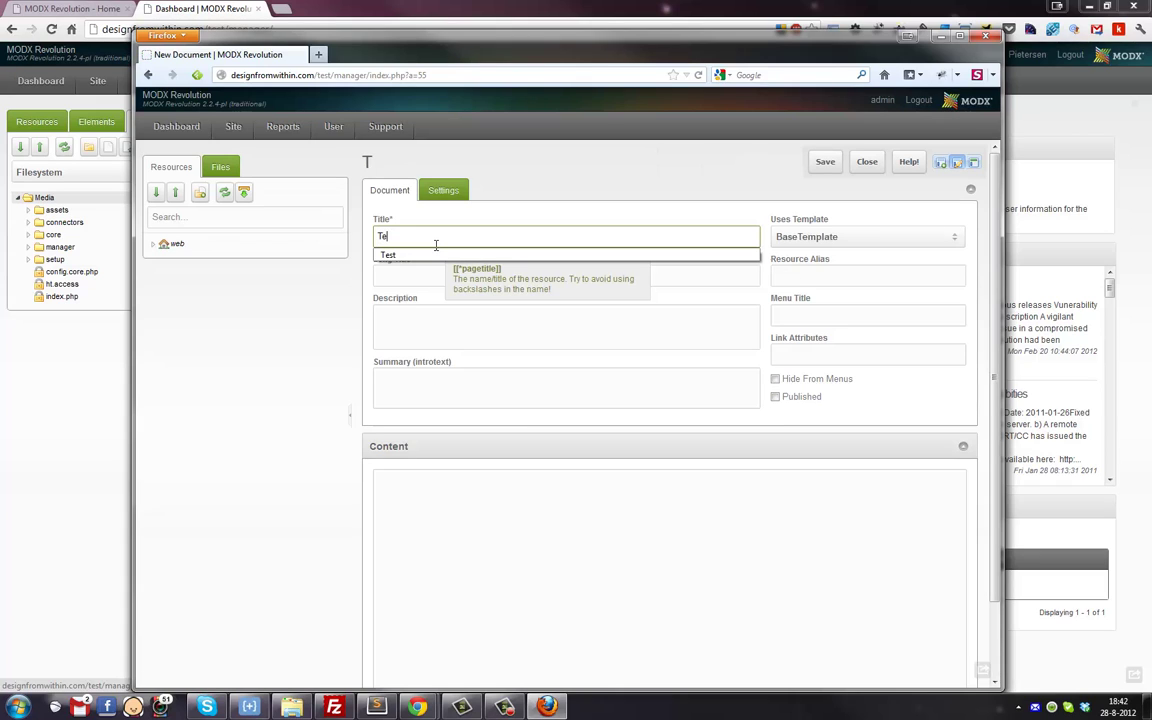
click(814, 283)
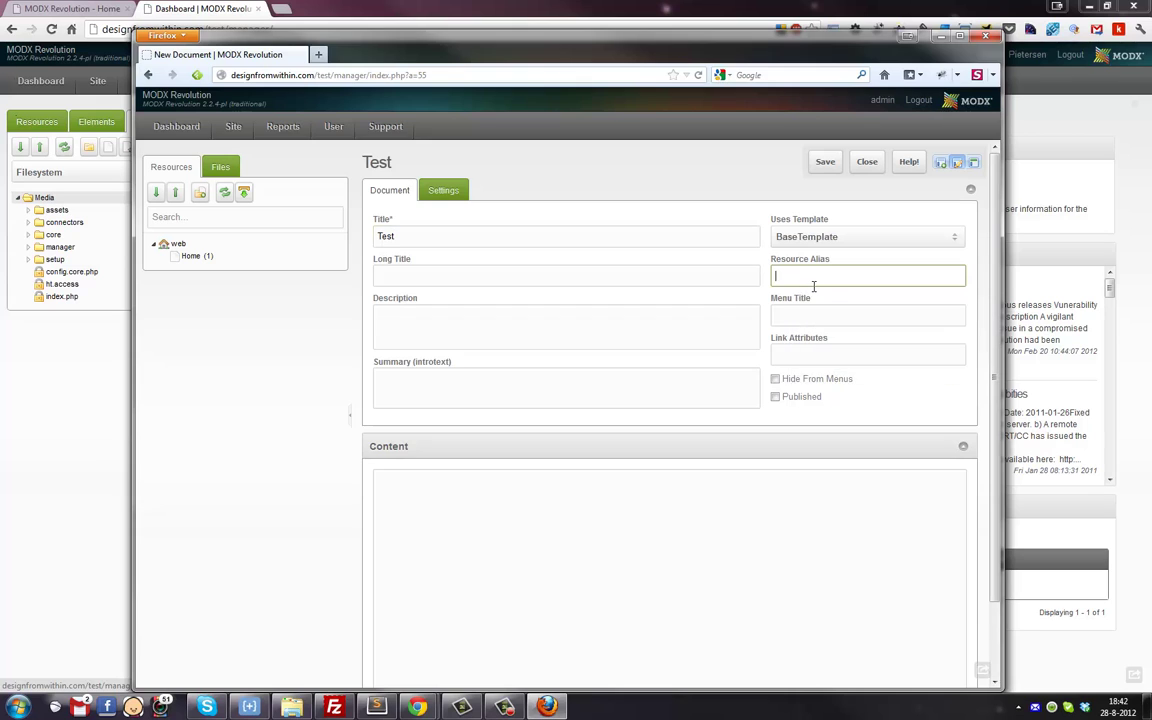
text(test)
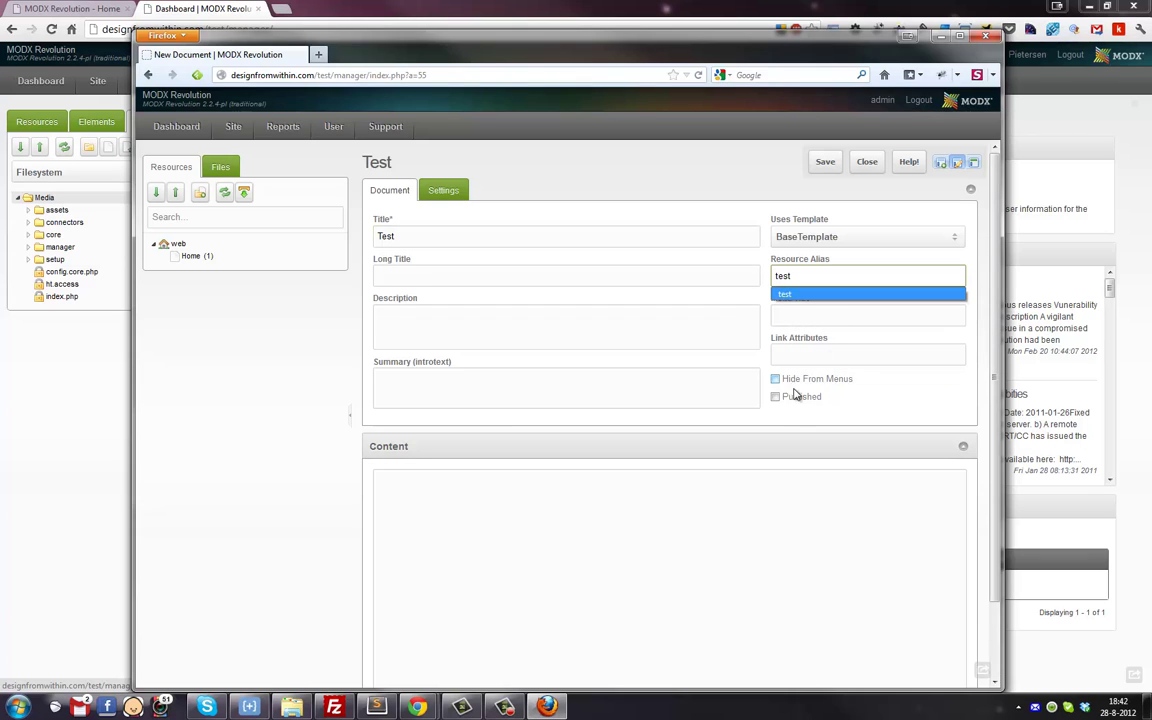
click(797, 394)
click(824, 162)
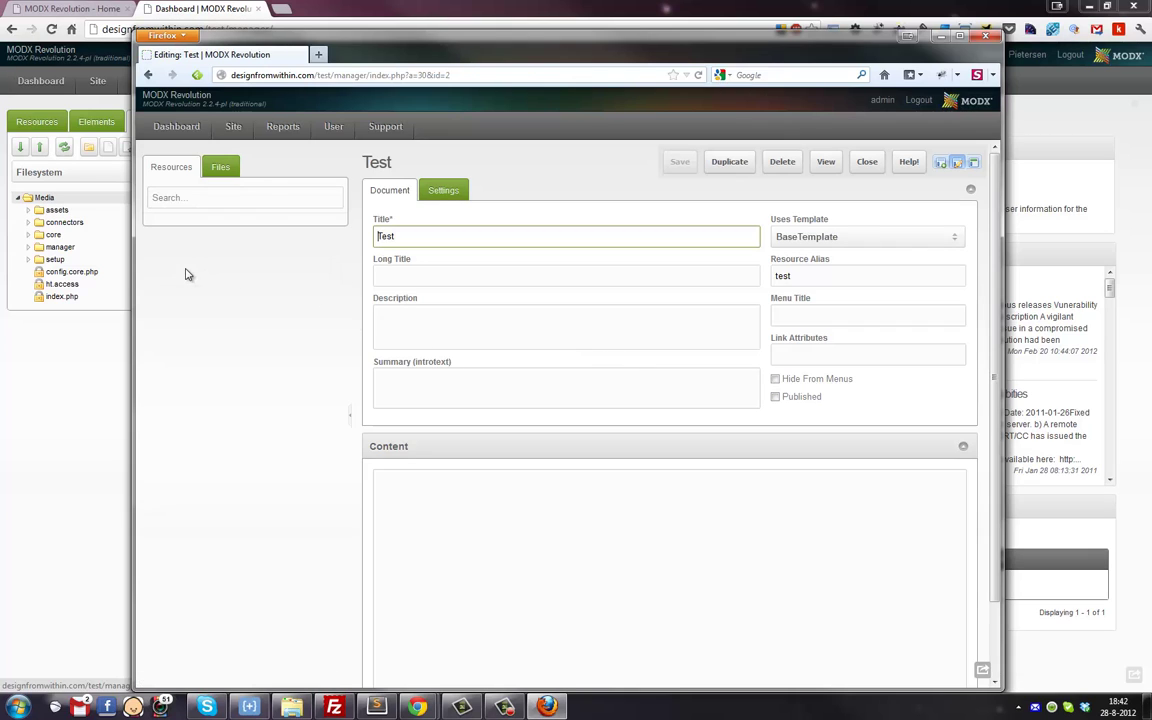
Step: Try saving Test as published, then return to the main administrator's Dashboard
click(776, 396)
click(688, 168)
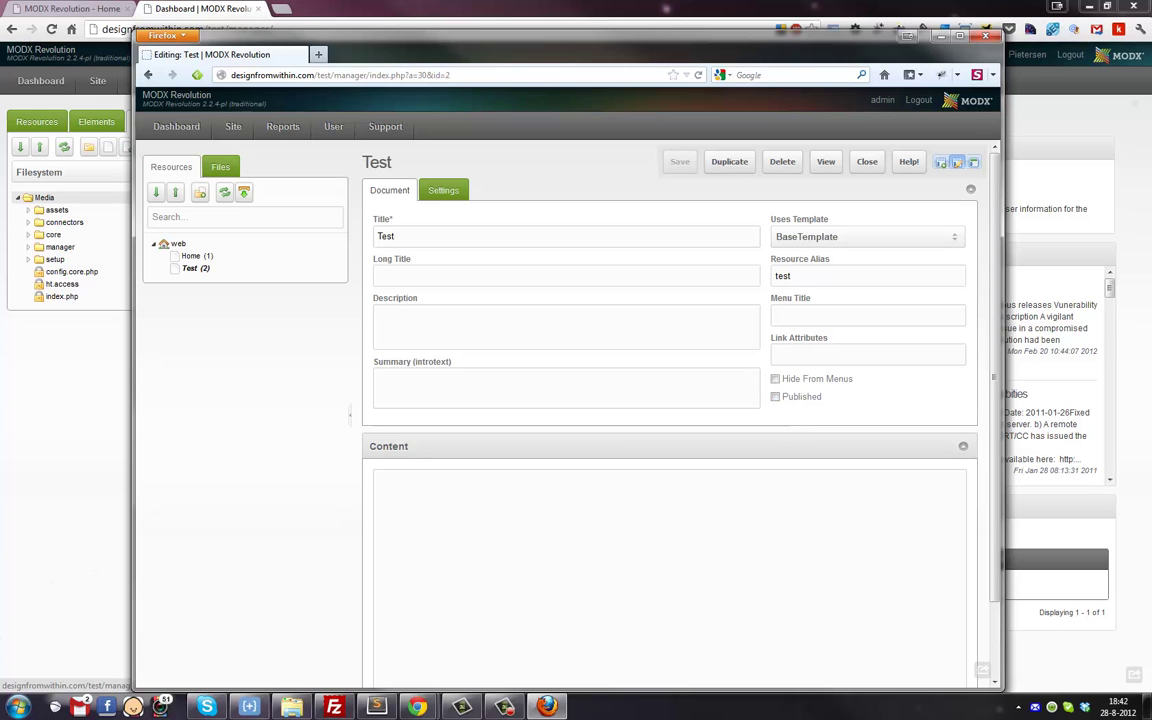
click(110, 488)
Step: Open the Content Editor access policy for editing from Access Control
mouse_move(147, 85)
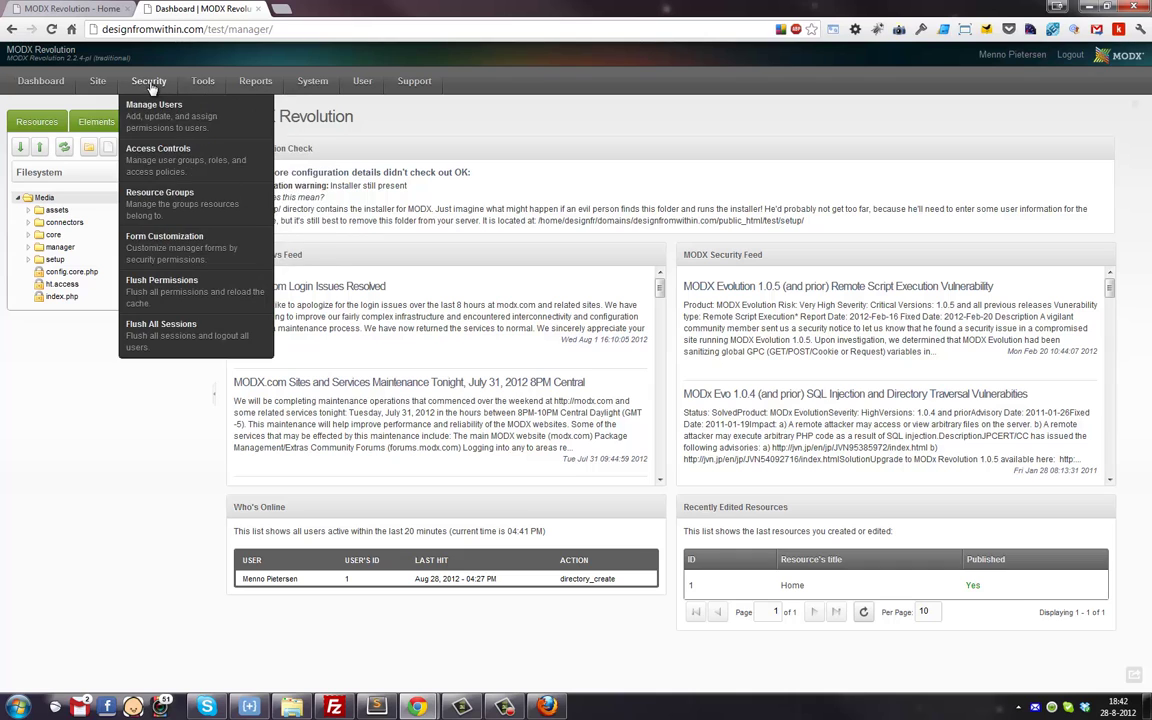
click(152, 157)
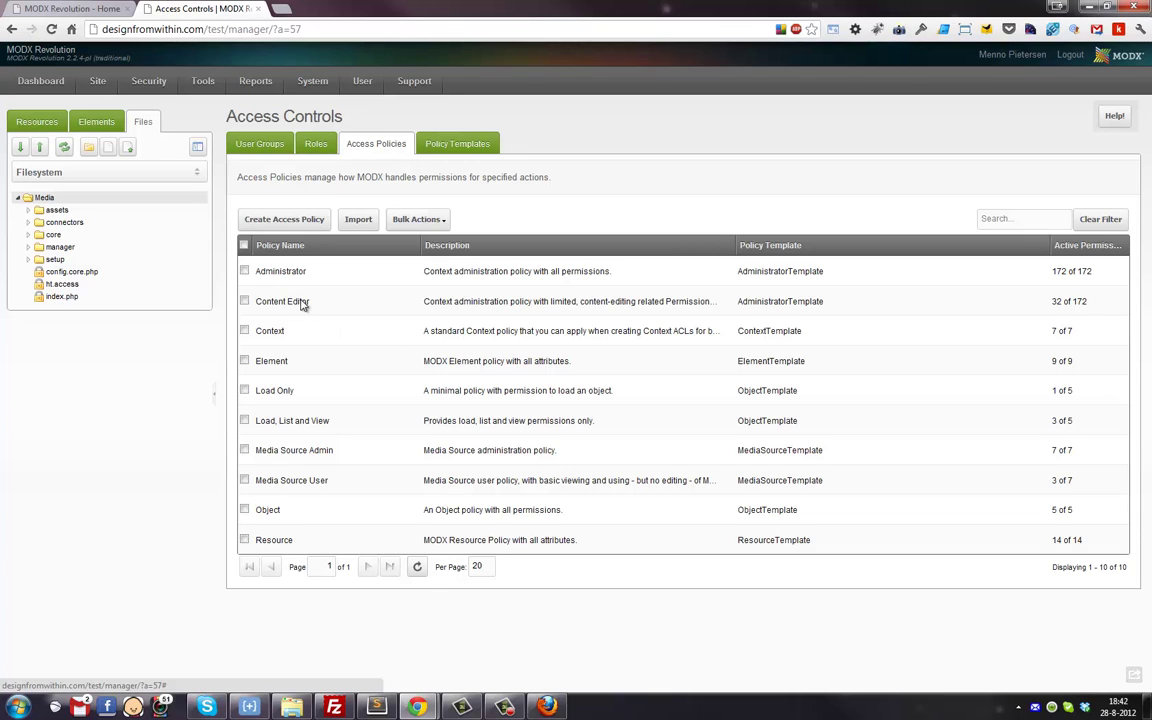
right_click(300, 302)
click(335, 310)
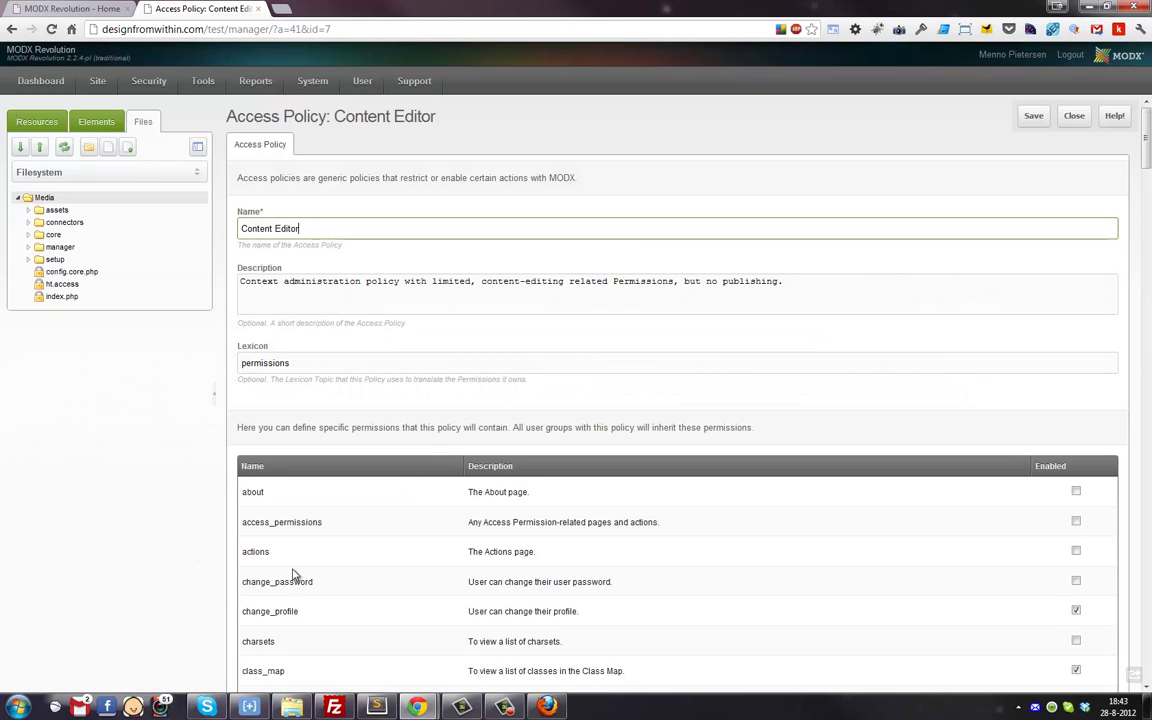
Step: Enable the publish_document permission in the Content Editor policy and save it
scroll(762, 493, down, 15)
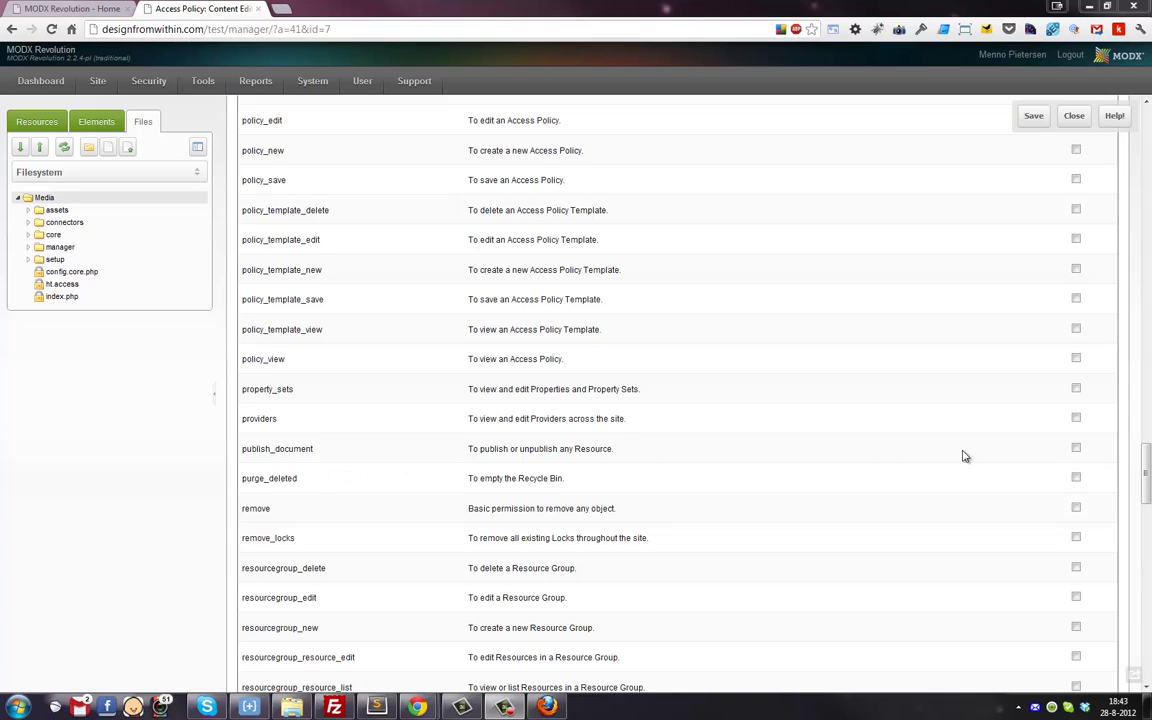
click(1076, 448)
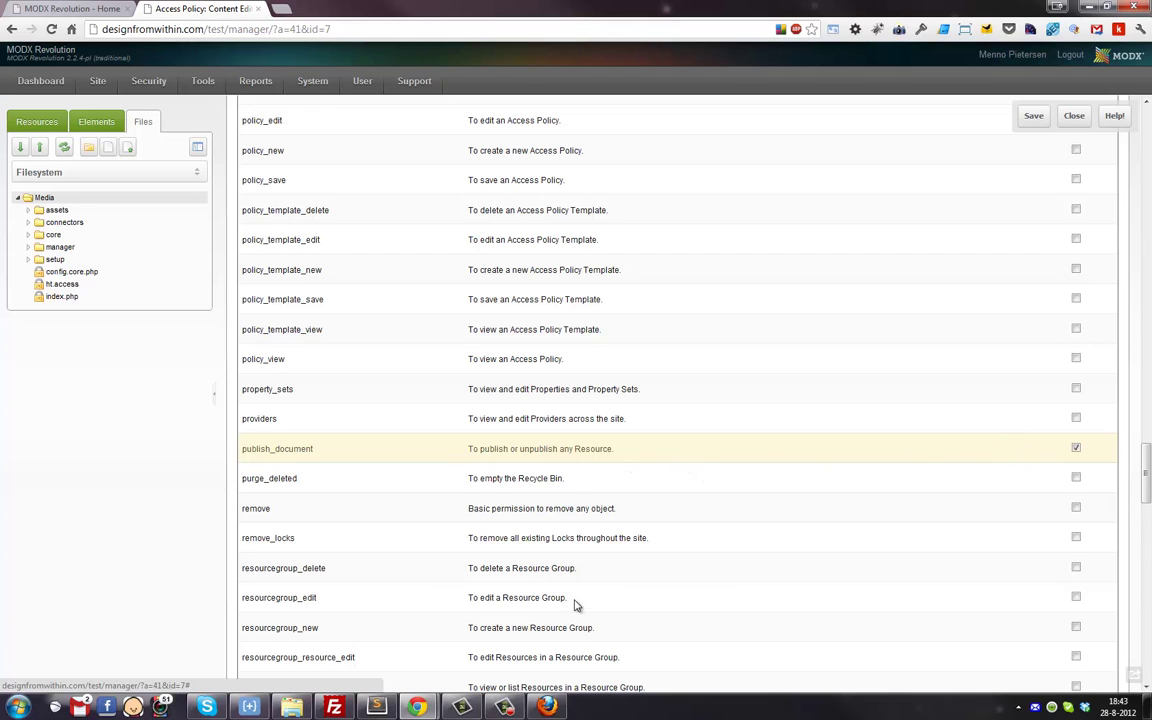
scroll(493, 567, down, 3)
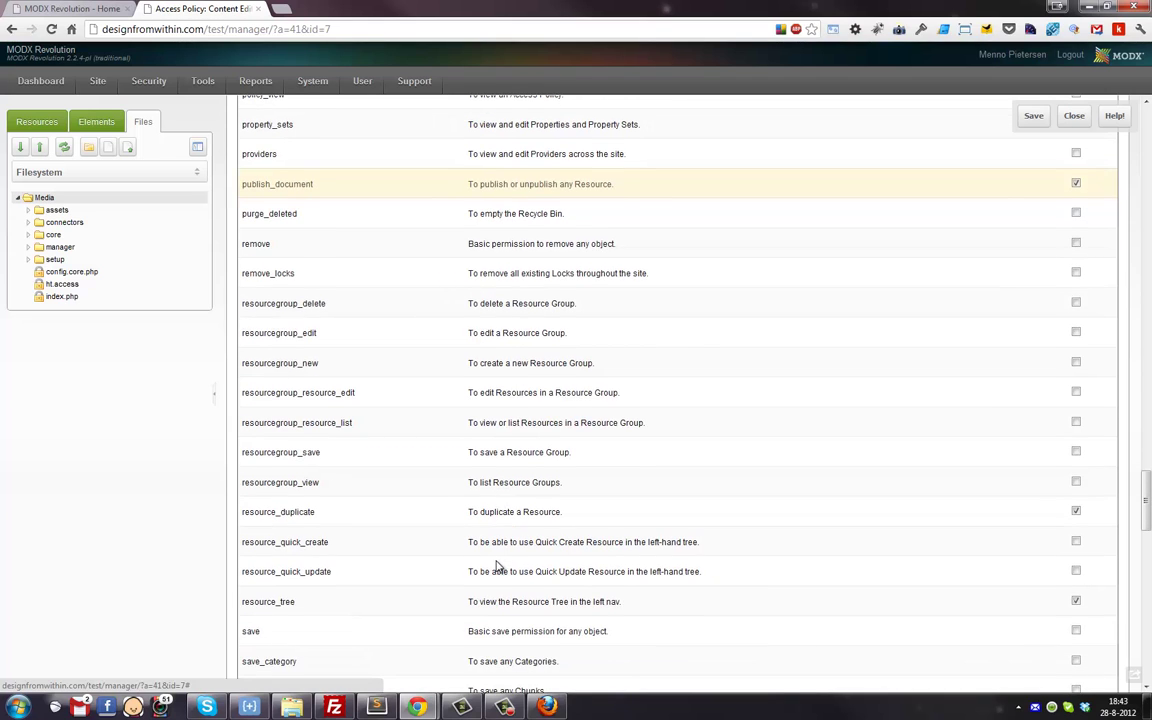
scroll(497, 567, down, 1)
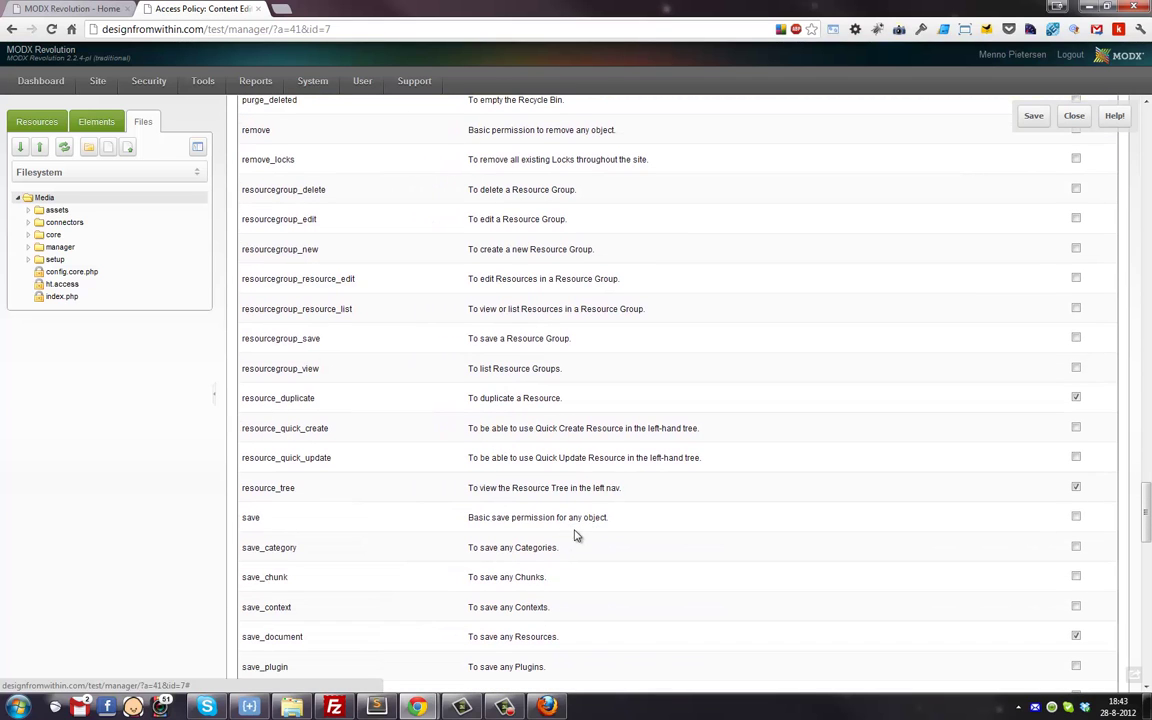
scroll(575, 536, down, 2)
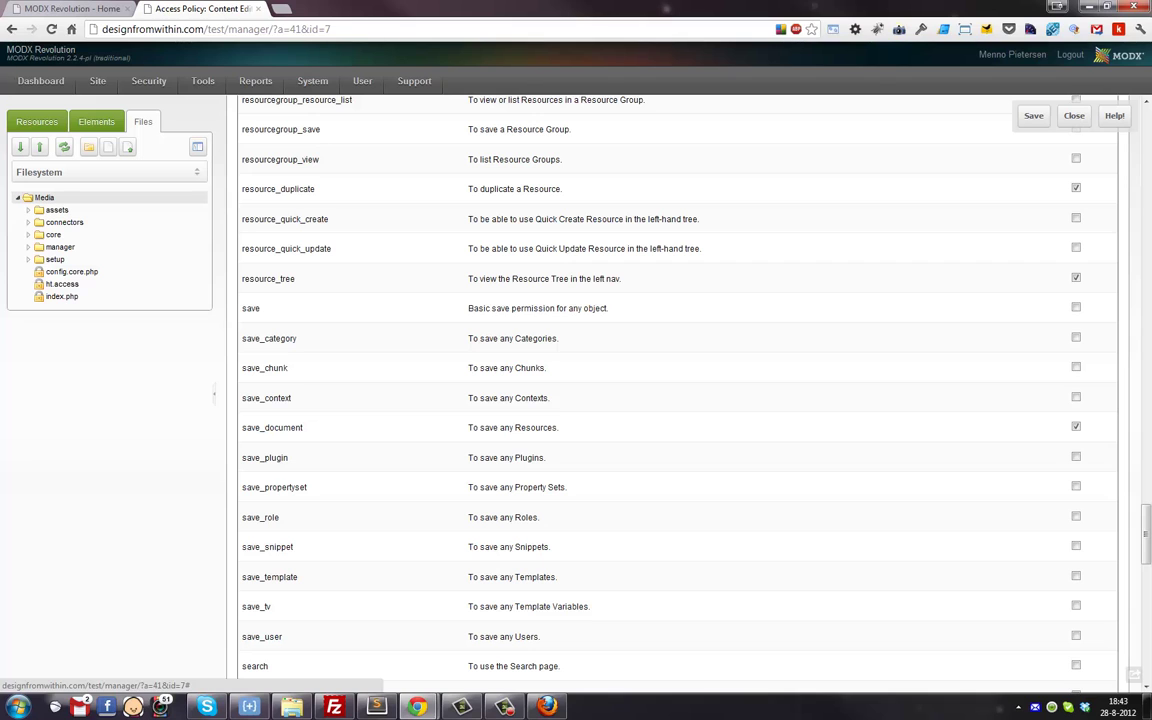
click(1031, 118)
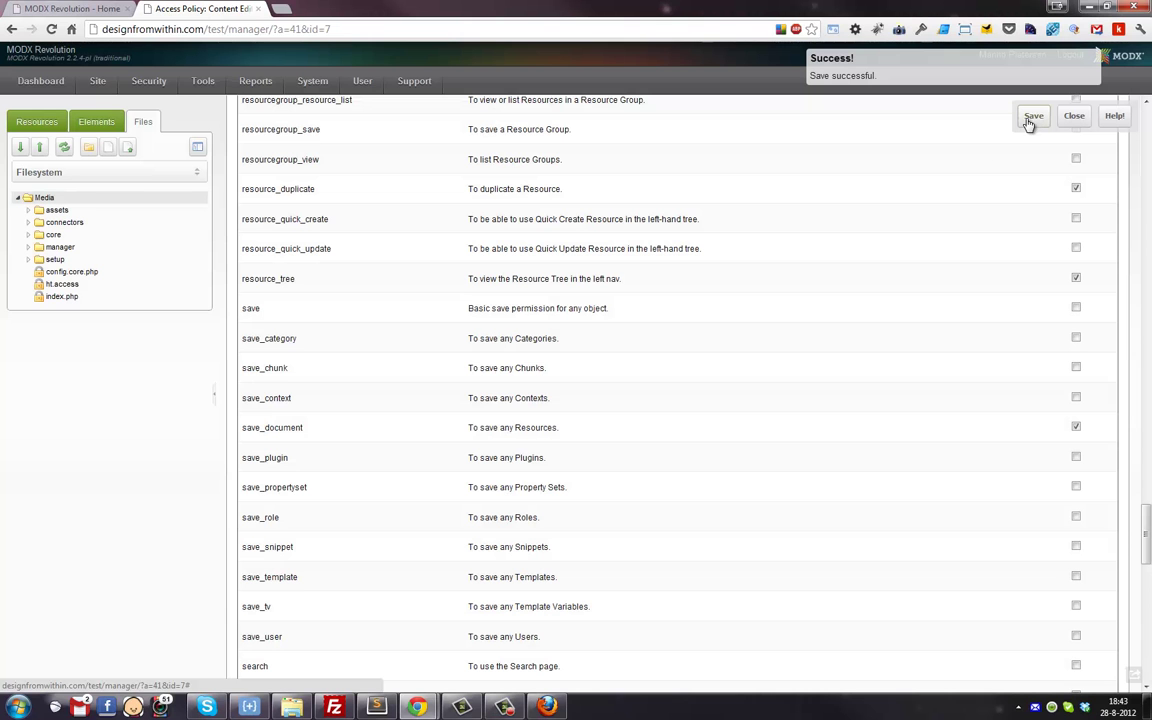
scroll(625, 395, up, 1)
scroll(627, 395, up, 20)
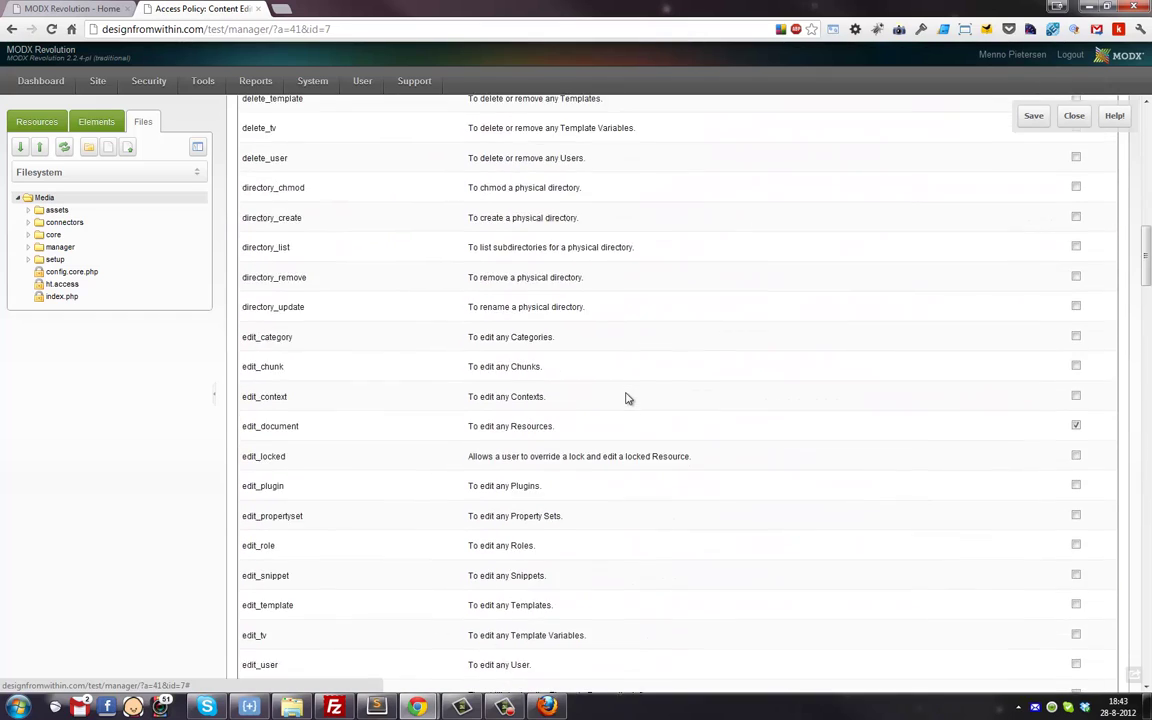
scroll(625, 397, up, 3)
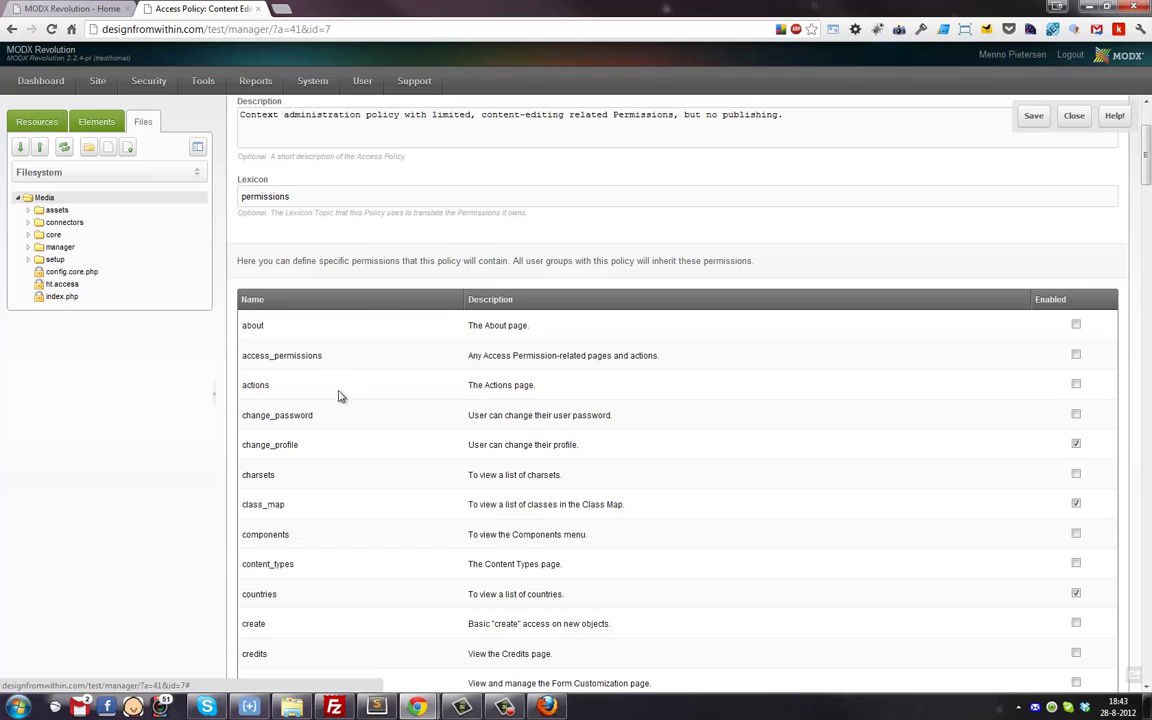
Step: Check the Files panel source list, then go to Tools > Media Sources, showing only Filesystem
click(100, 178)
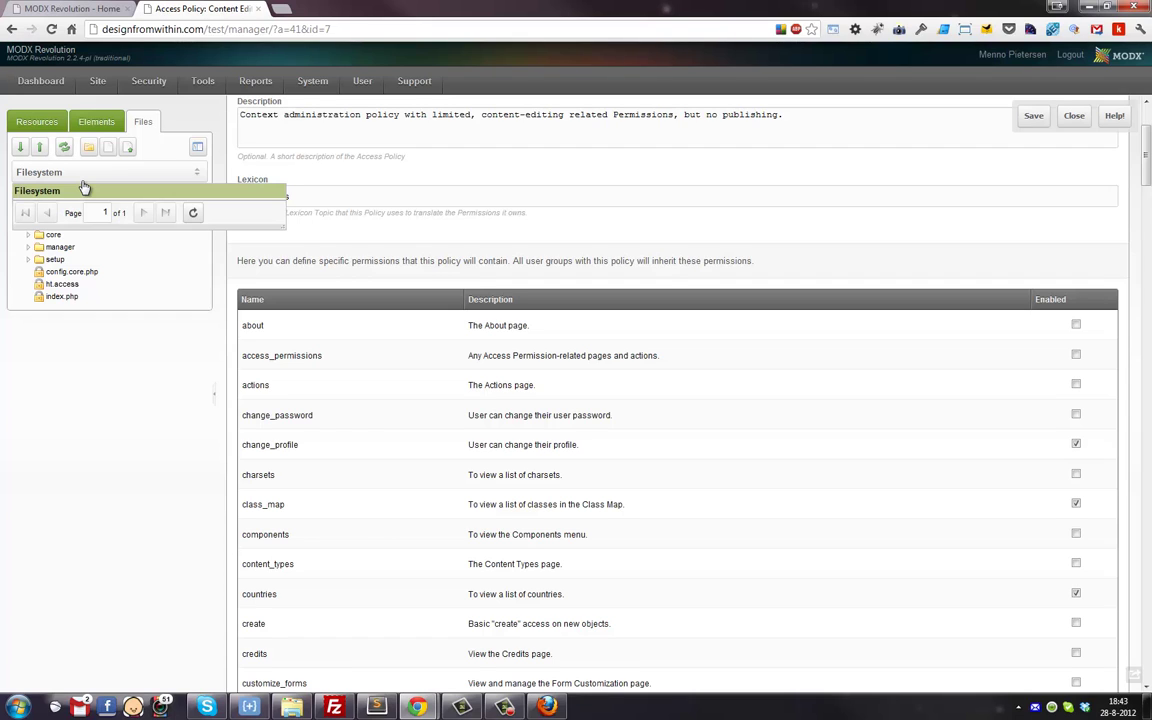
click(80, 166)
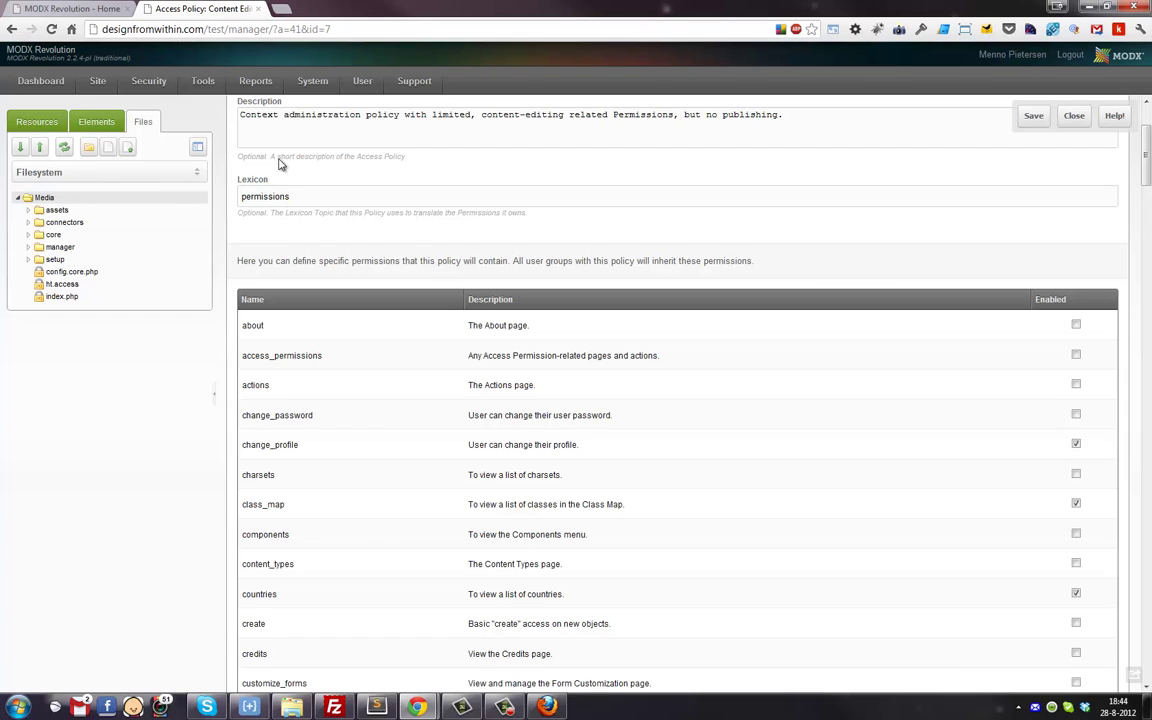
mouse_move(330, 78)
mouse_move(200, 78)
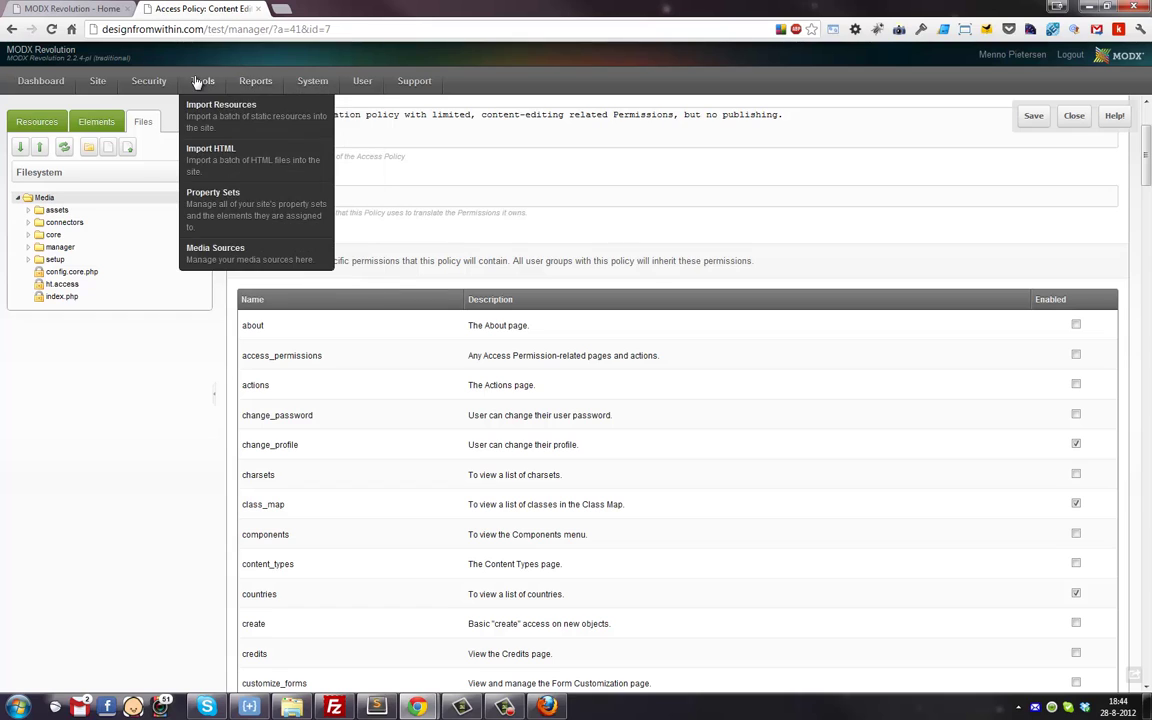
click(211, 260)
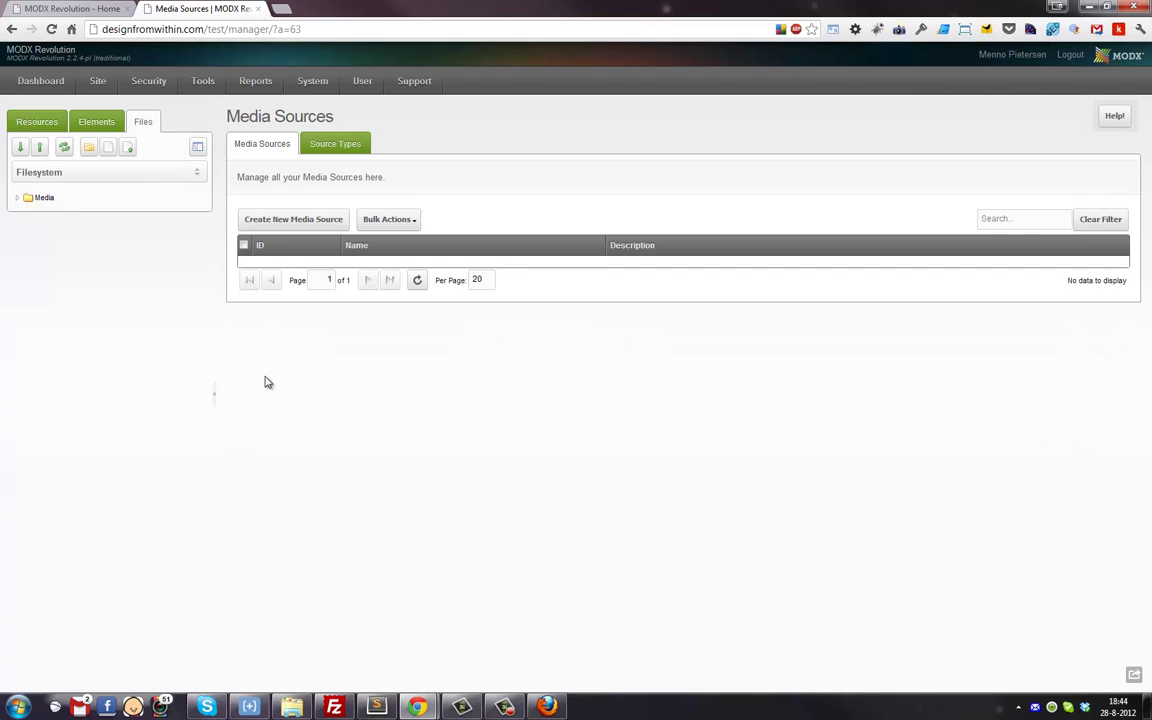
Step: Create a File System media source named Upload, described 'General folder for admin files.'
click(314, 221)
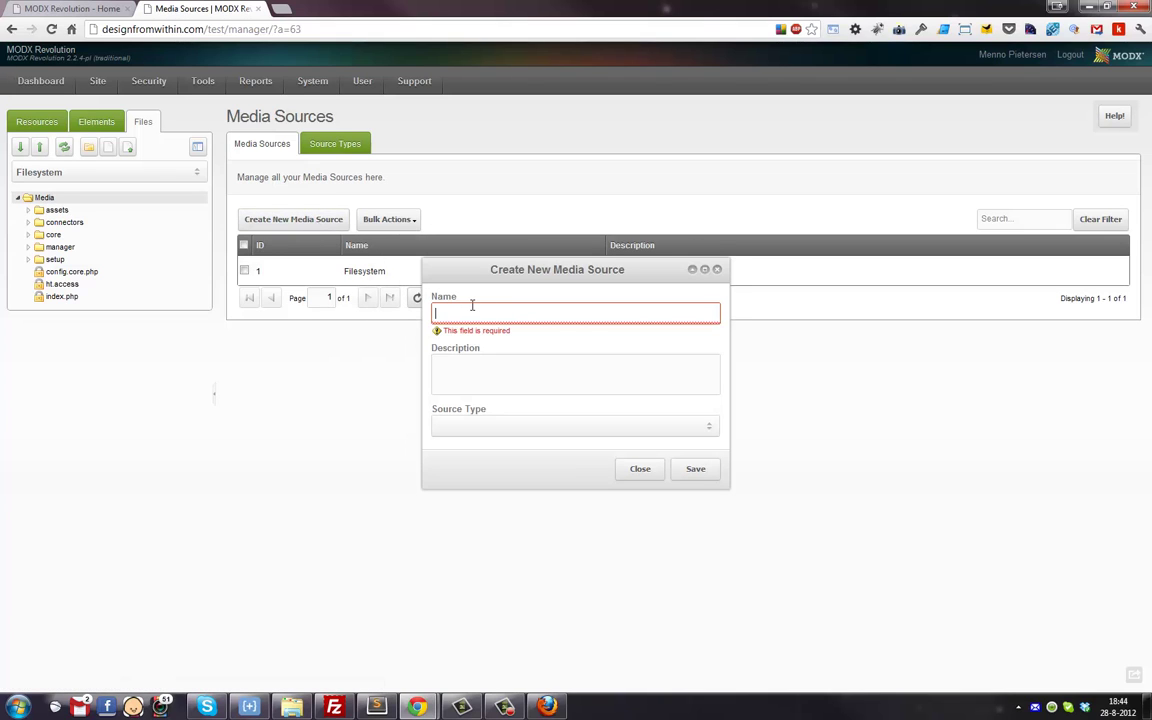
text(Upload)
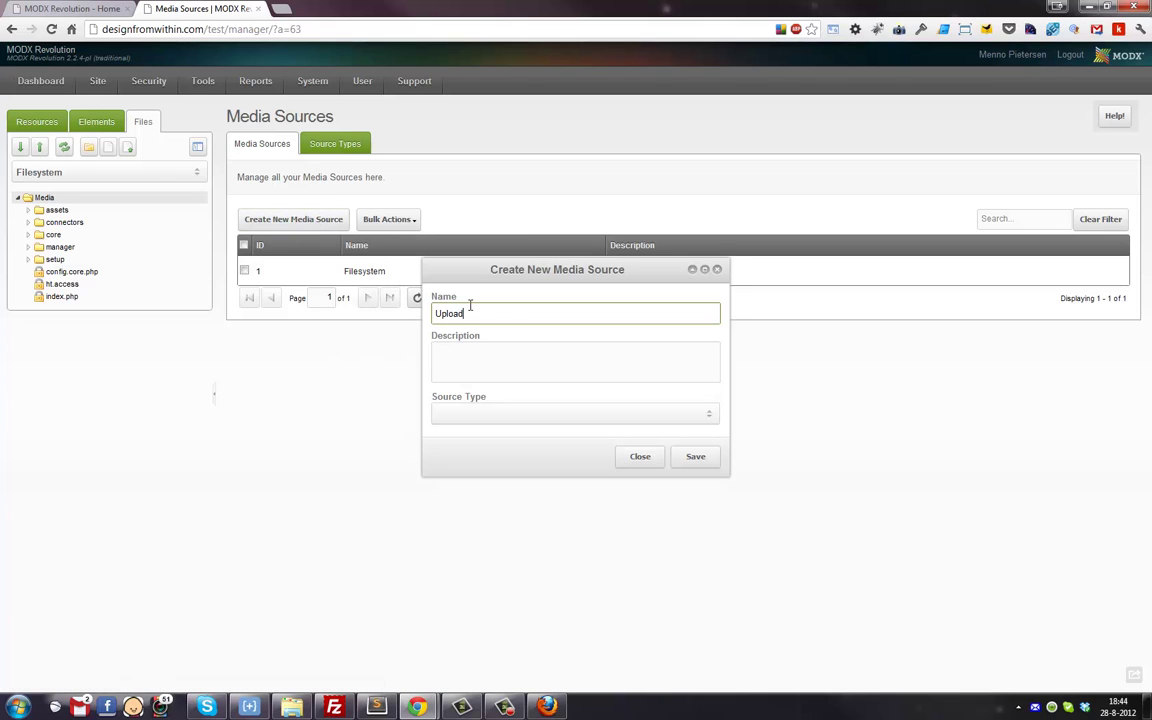
click(496, 352)
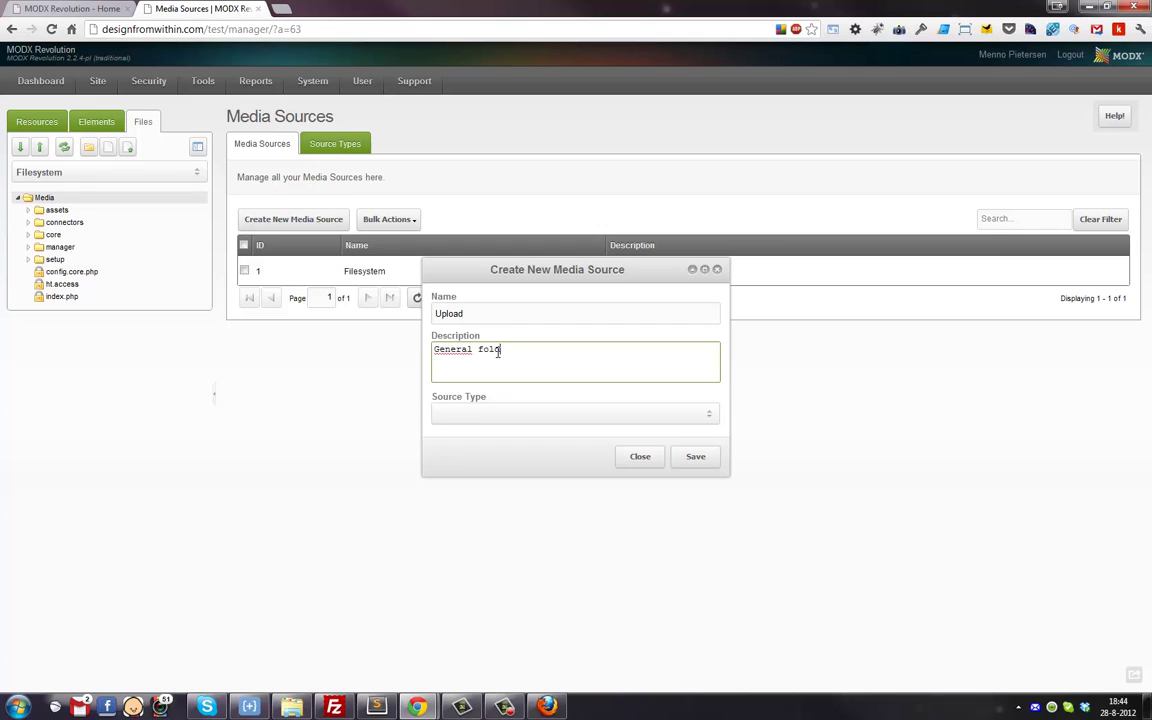
text(General folder for admin files.)
click(540, 418)
click(491, 436)
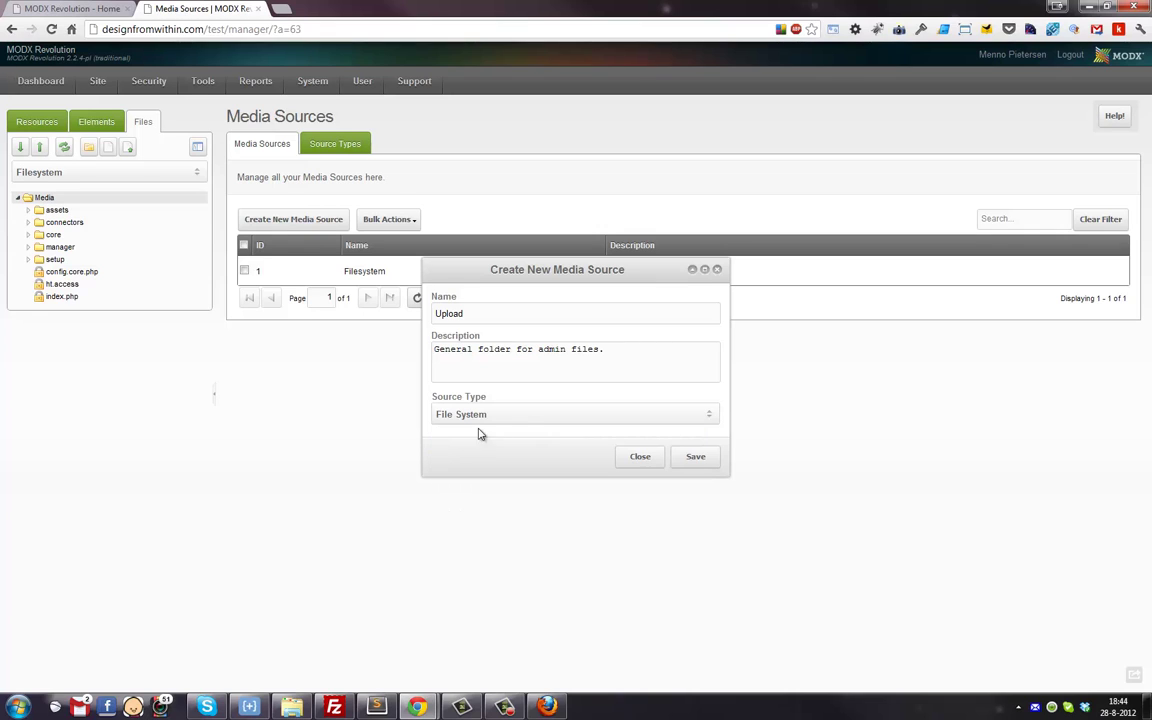
click(508, 416)
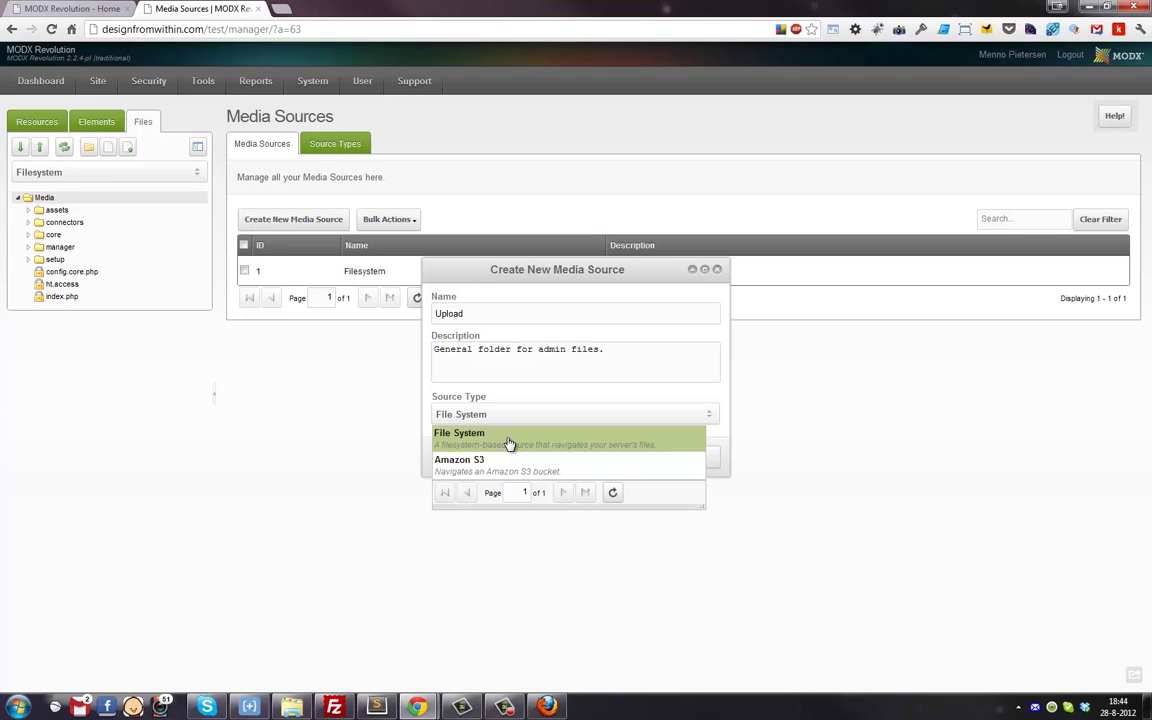
click(472, 436)
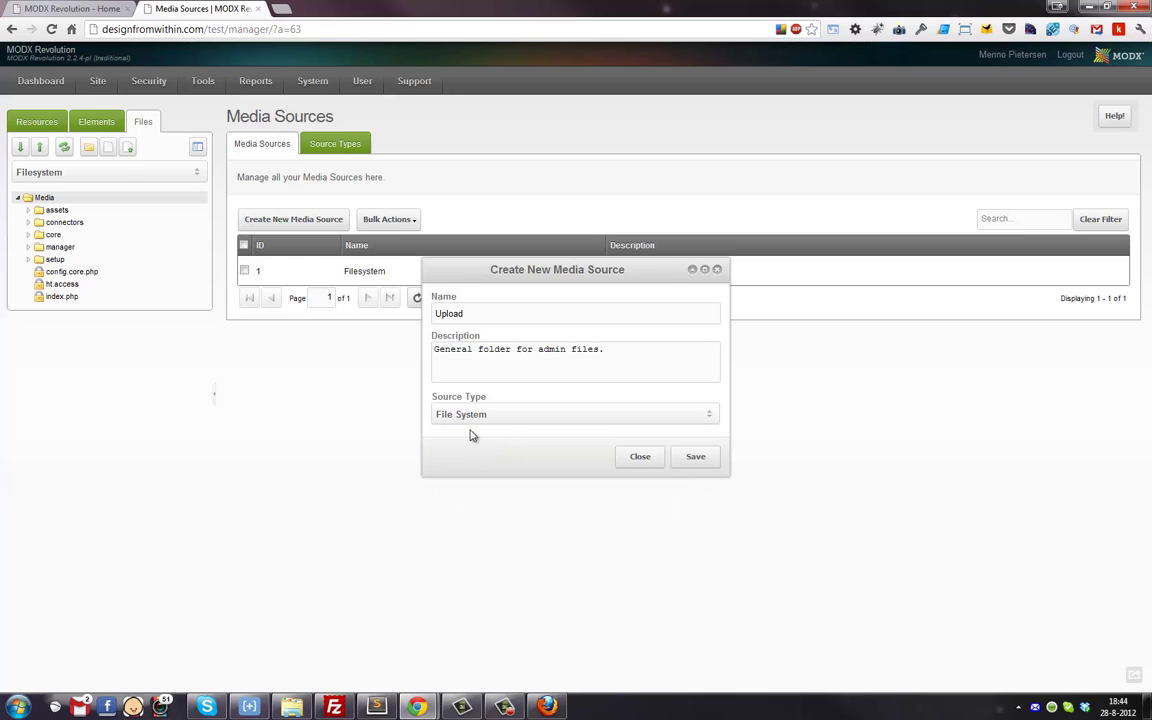
click(704, 462)
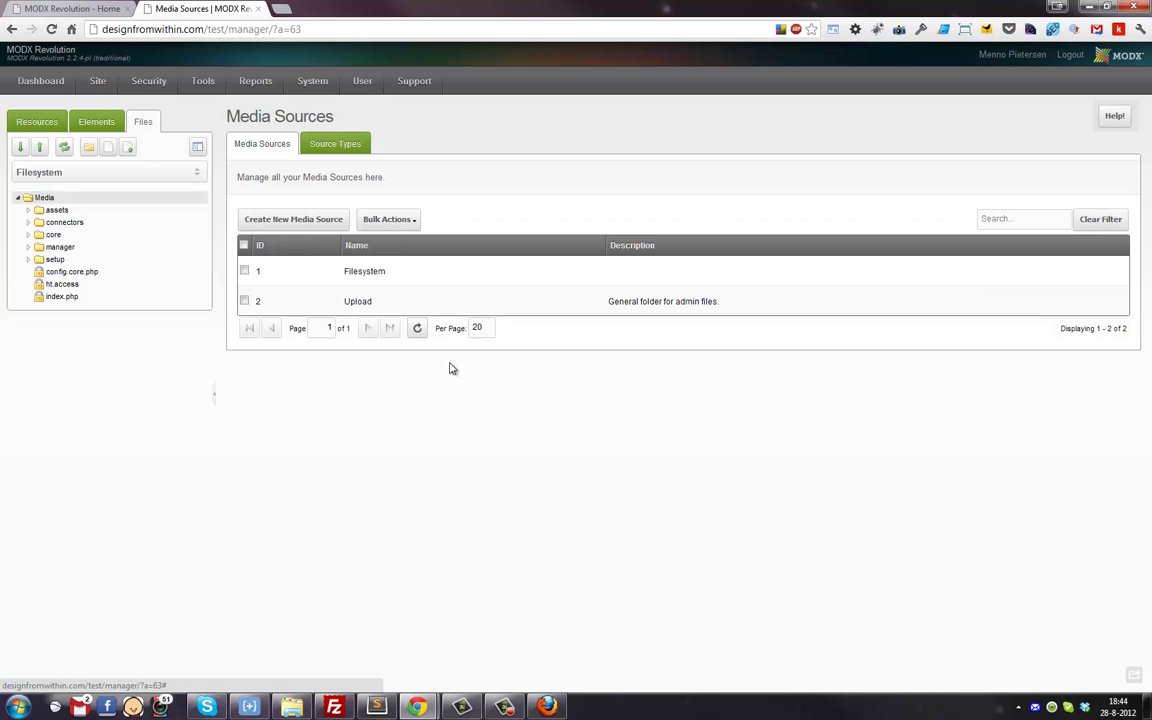
Step: Preview Upload in the Files tree, revert to Filesystem, then open Upload's edit page
click(120, 172)
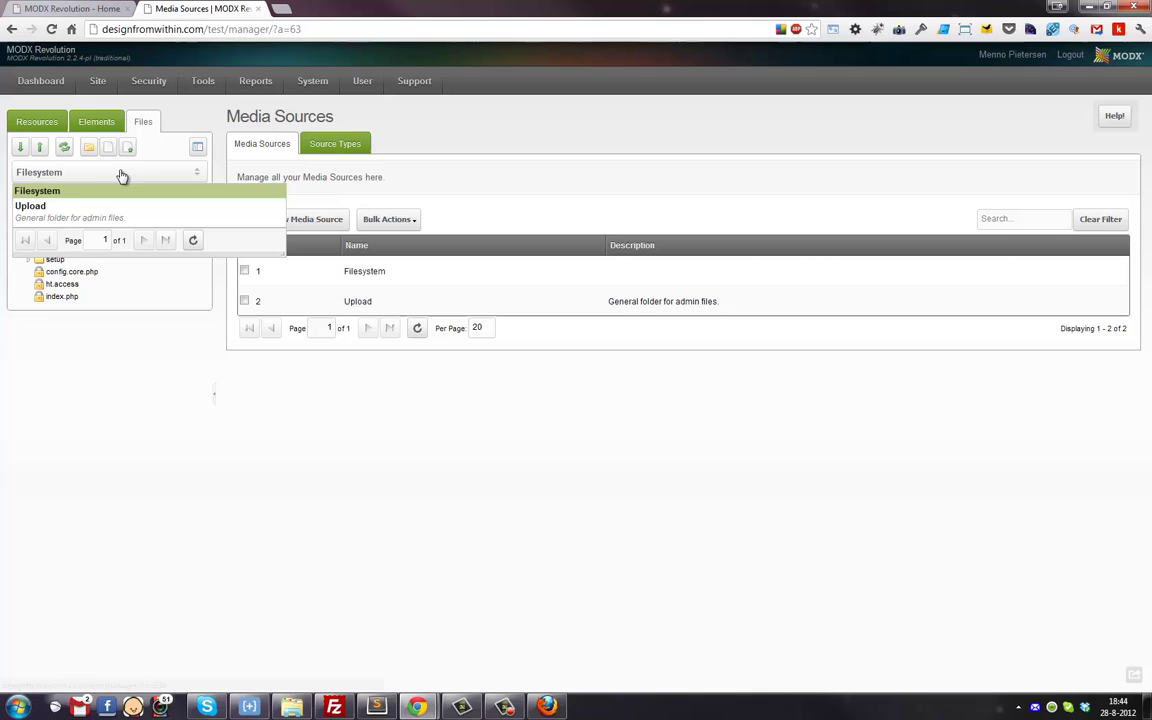
click(57, 210)
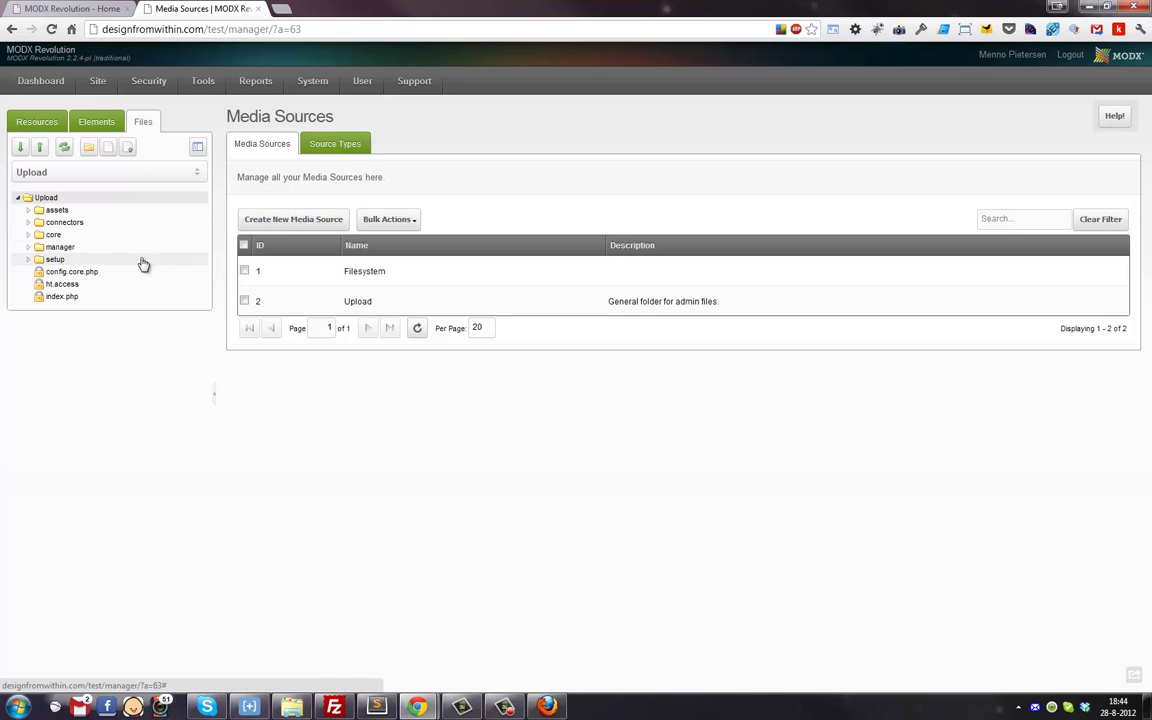
click(78, 172)
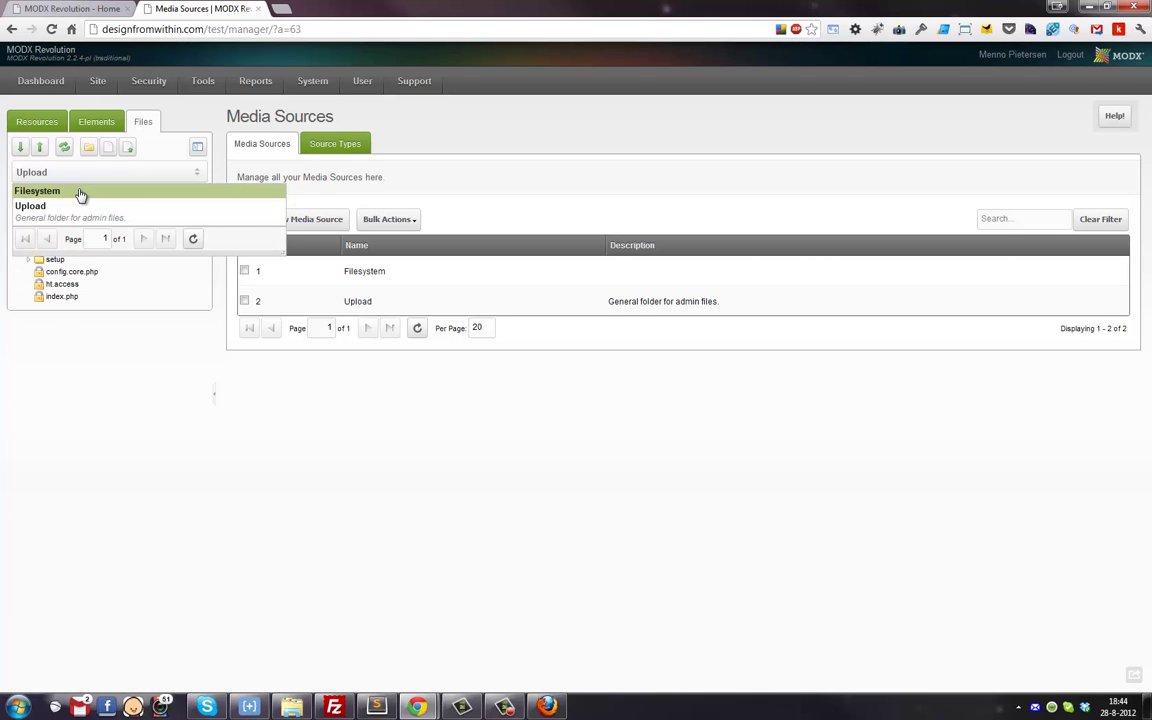
click(80, 192)
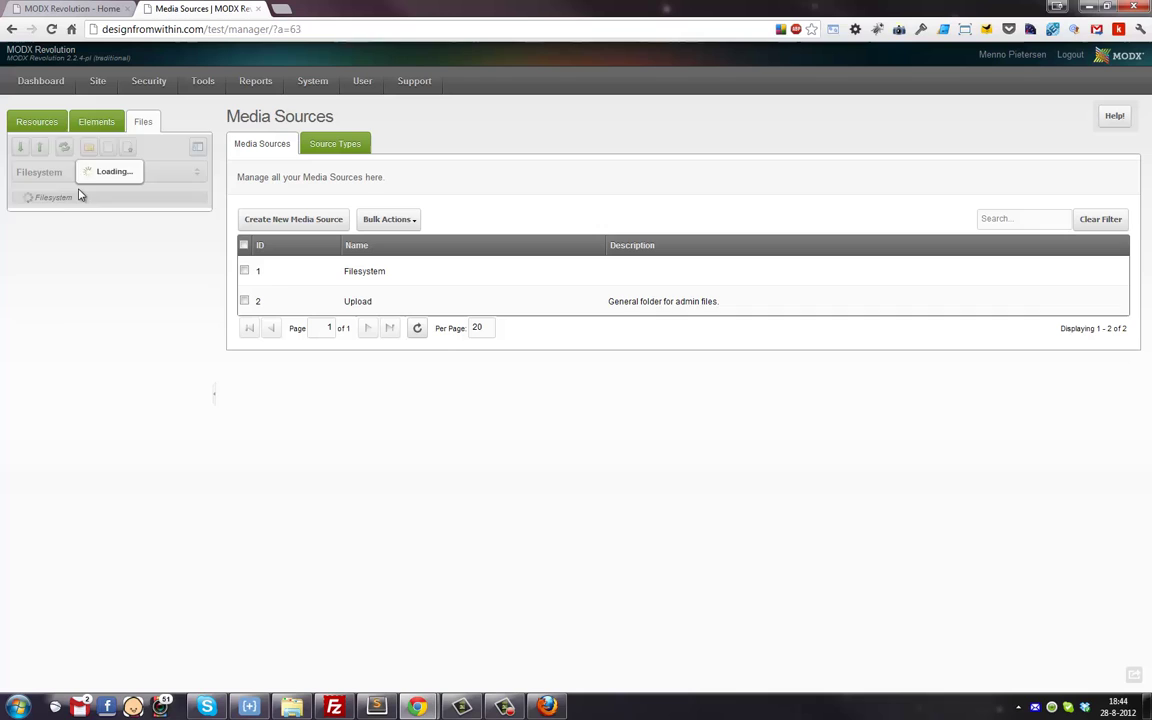
right_click(401, 302)
click(442, 309)
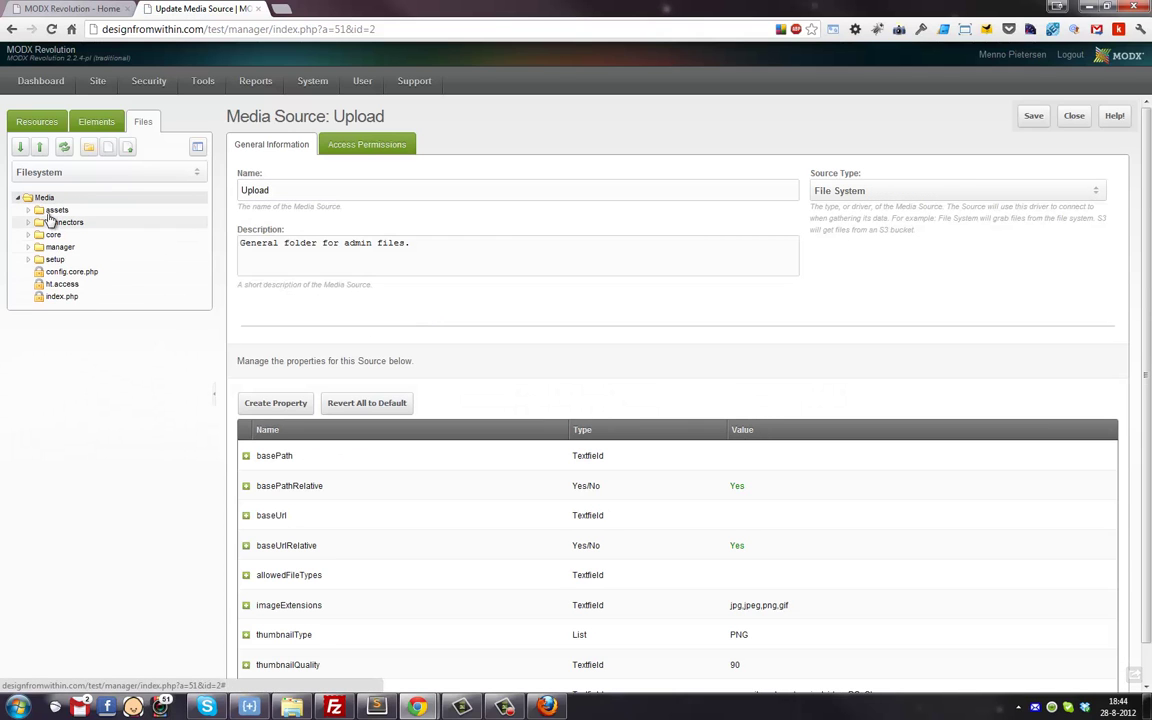
Step: Set the Upload source's basePath to assets/uploads/ and save the source
double_click(50, 210)
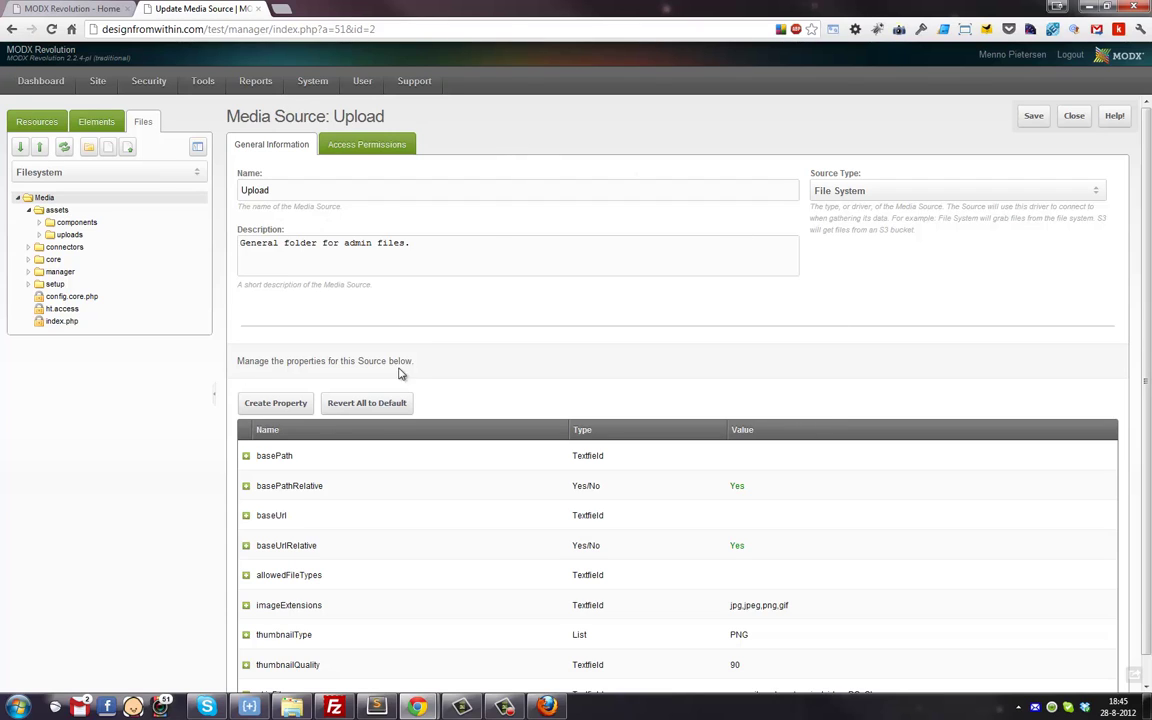
double_click(750, 455)
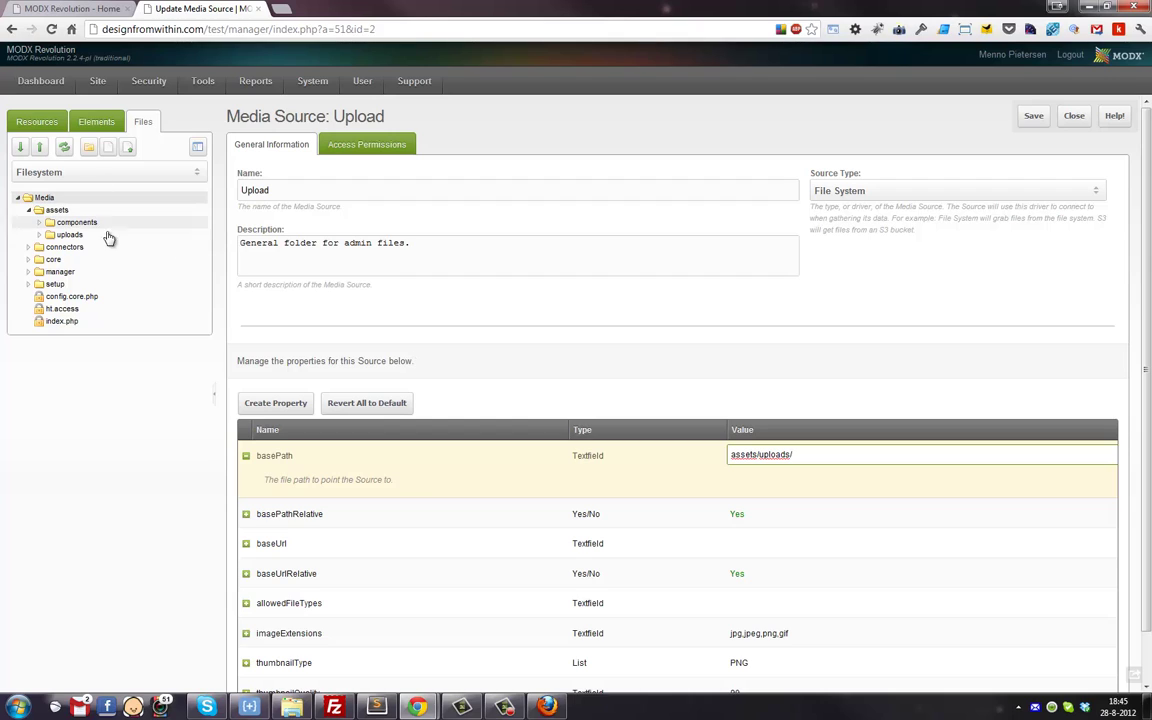
click(818, 405)
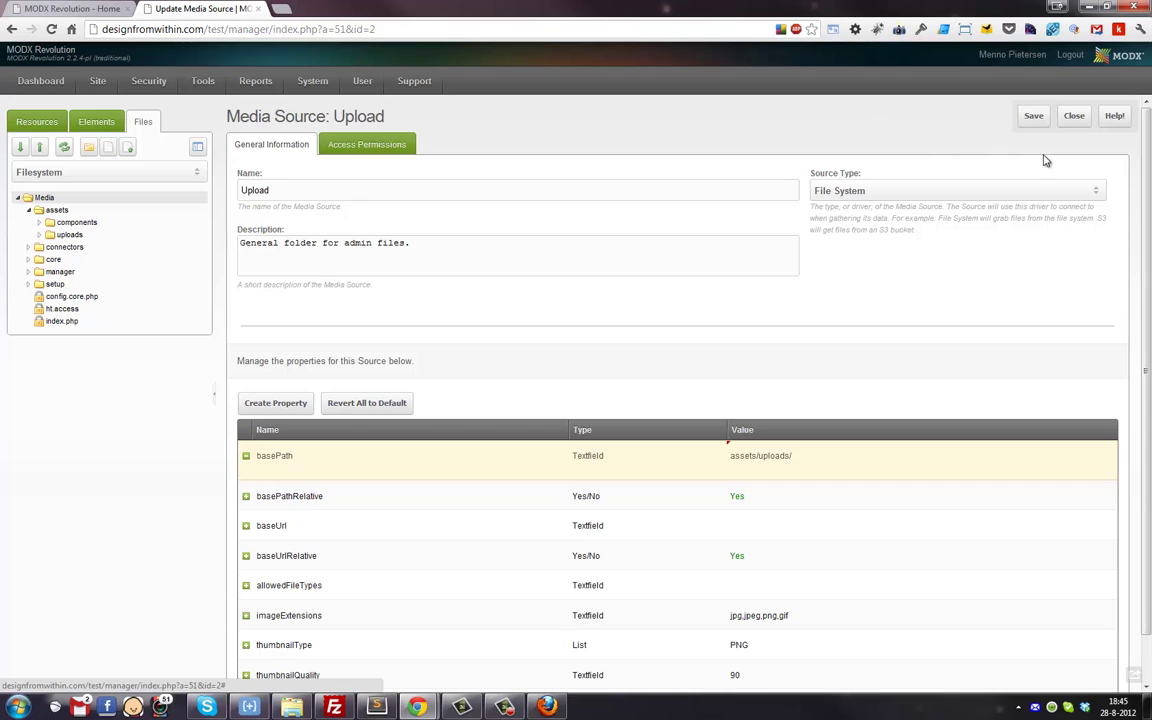
click(1034, 116)
Step: Clear the site cache and dismiss the finished console
mouse_move(97, 81)
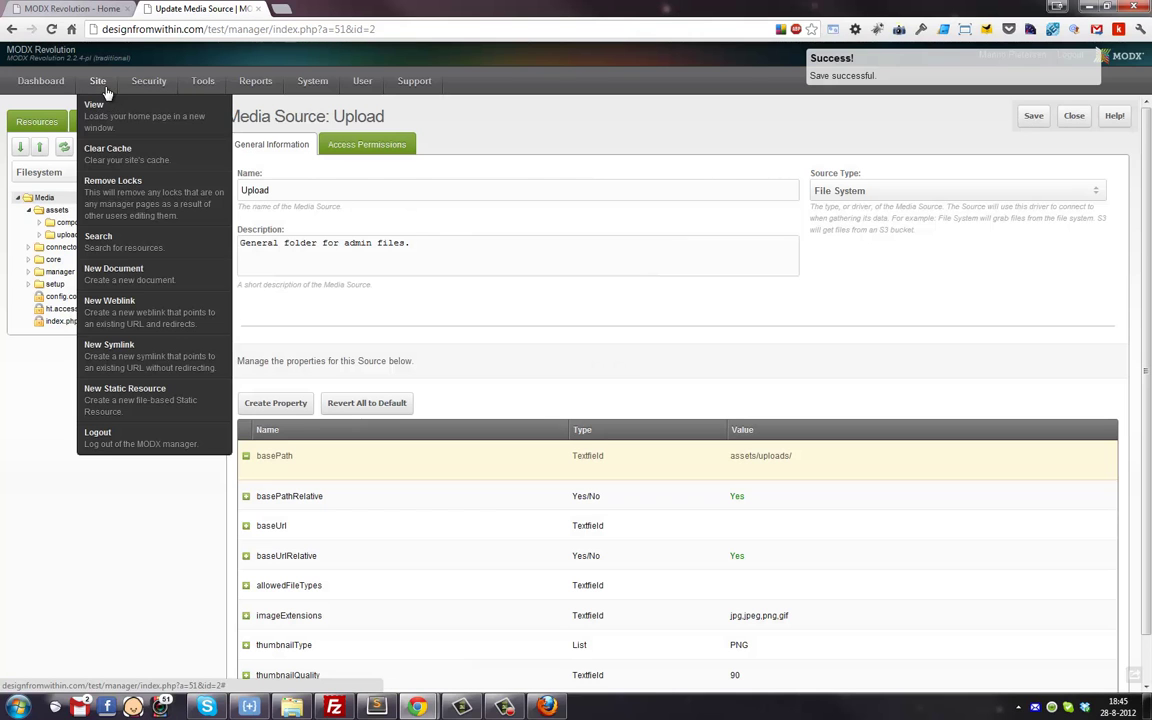
click(98, 147)
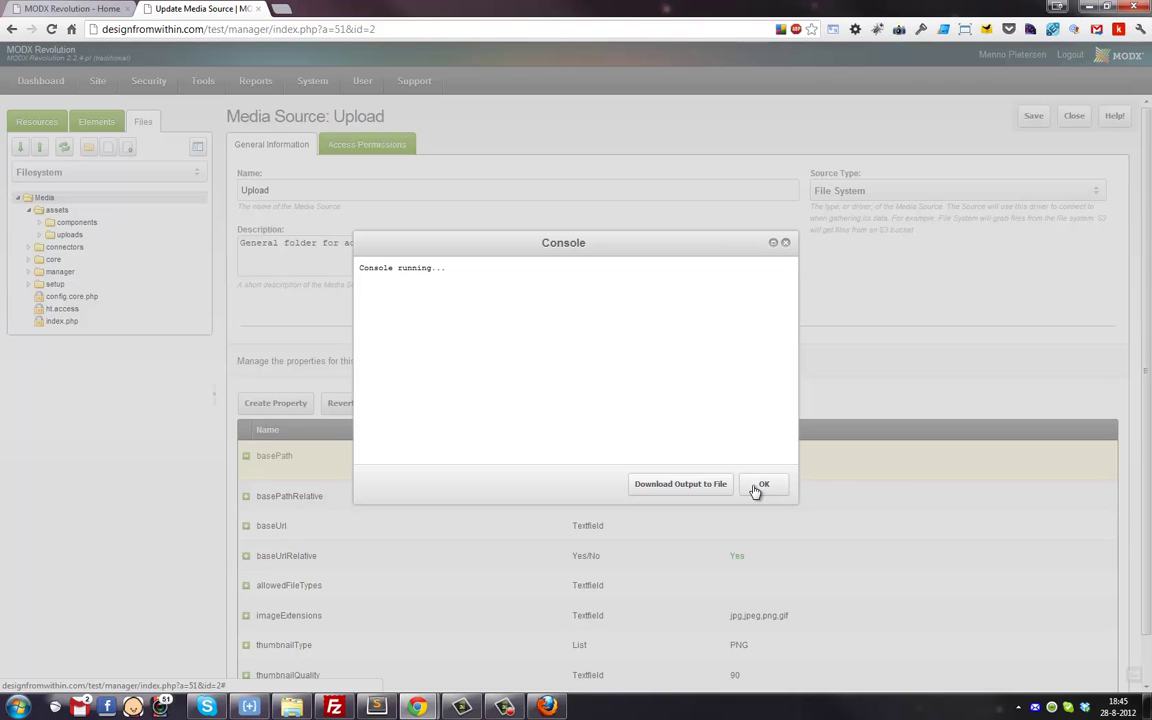
click(757, 488)
Step: Switch the Files tree to the Upload media source, showing its single Upload folder
click(82, 177)
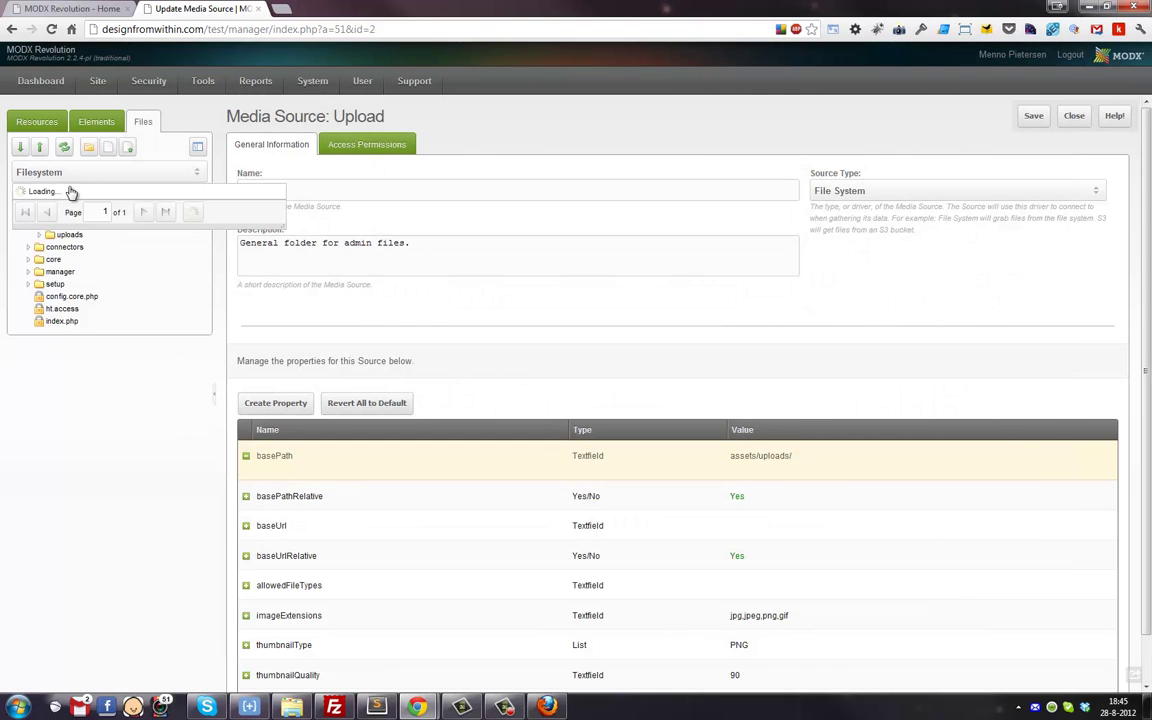
click(50, 214)
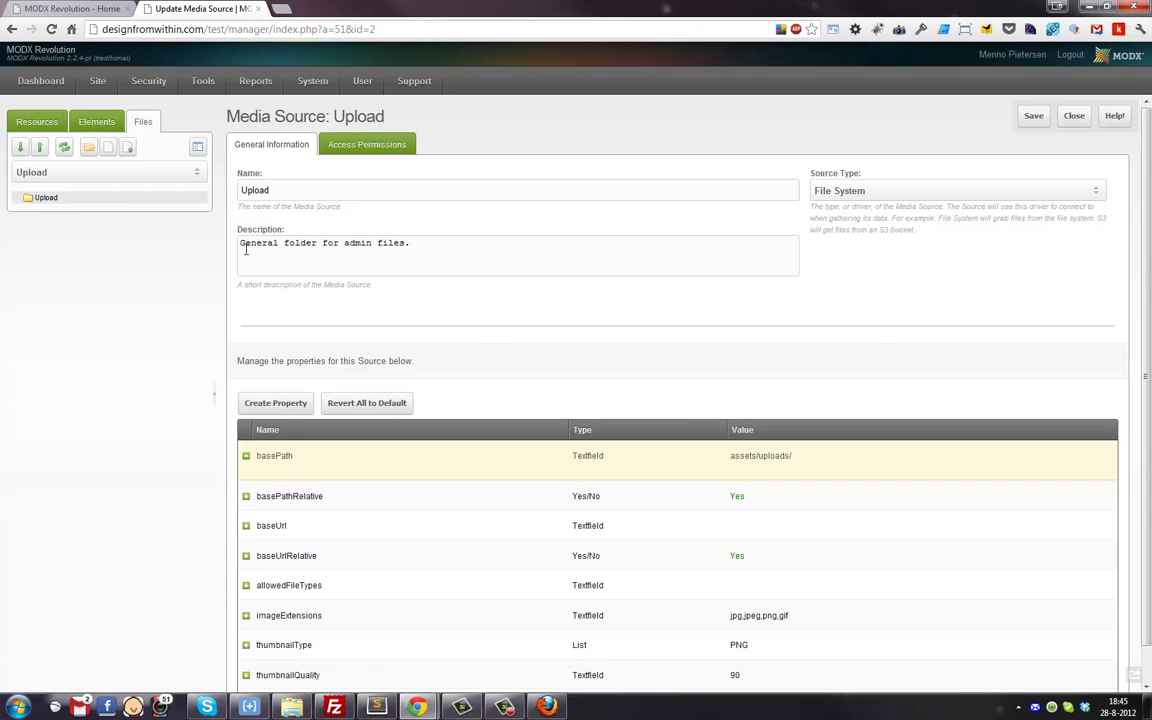
click(95, 178)
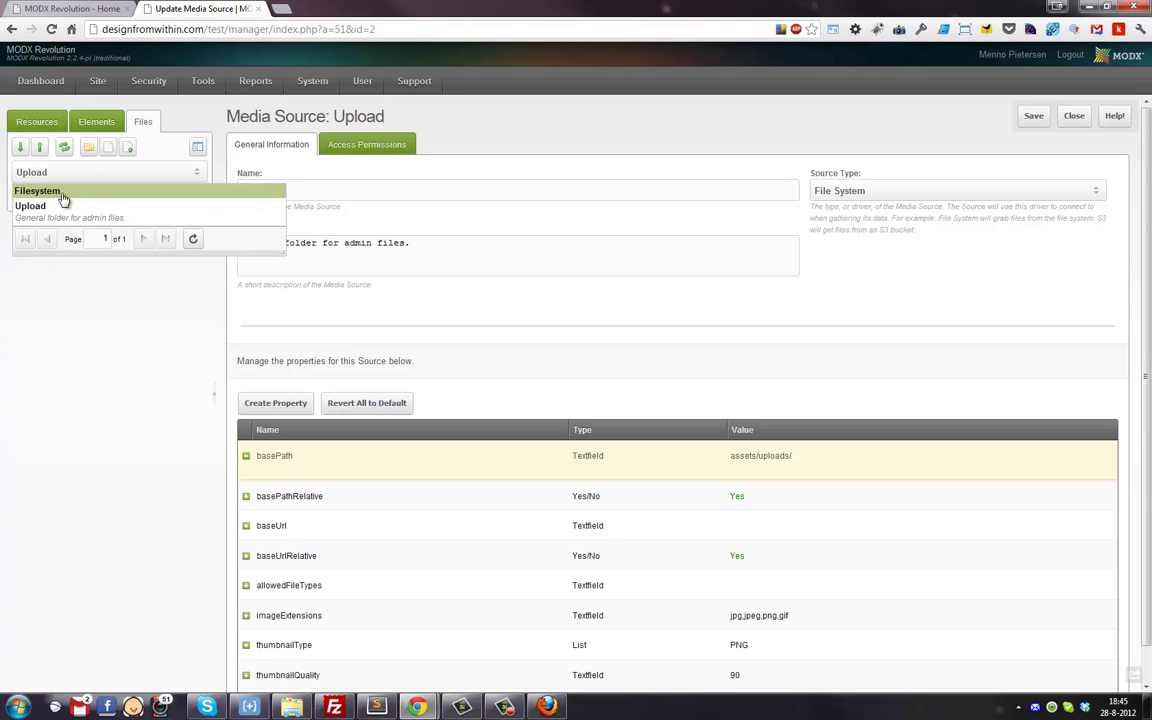
click(61, 337)
Step: Open the Filesystem media source from Tools > Media Sources and view its Access Permissions
mouse_move(257, 88)
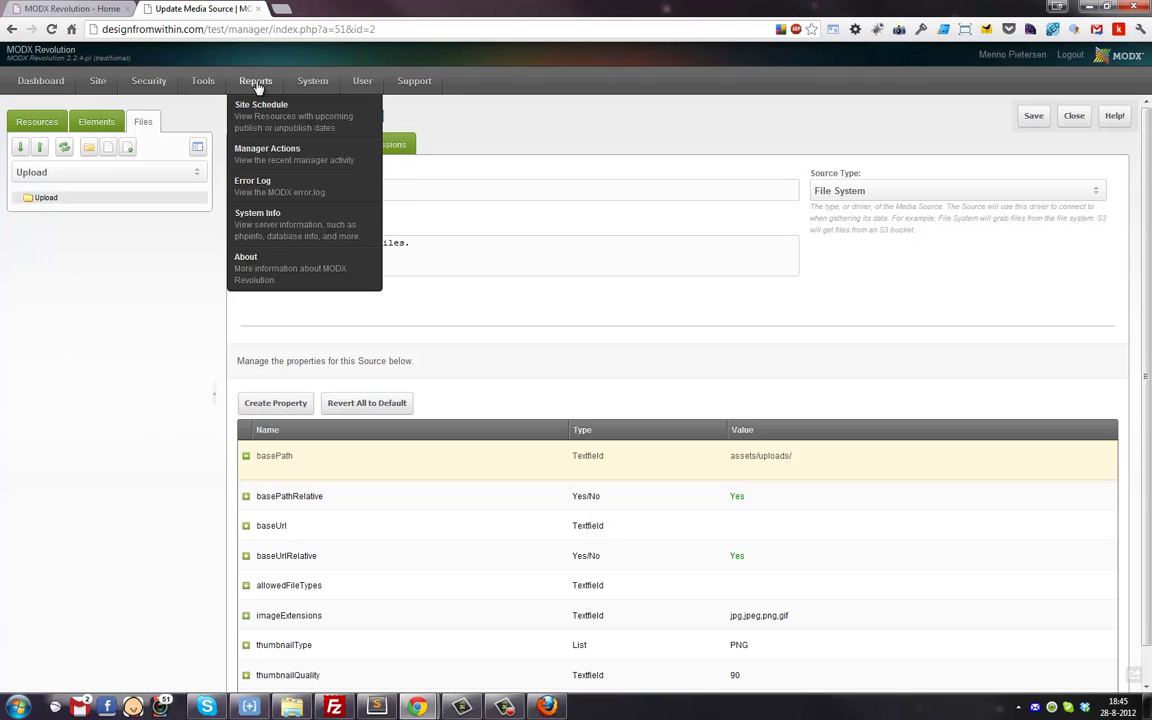
mouse_move(202, 82)
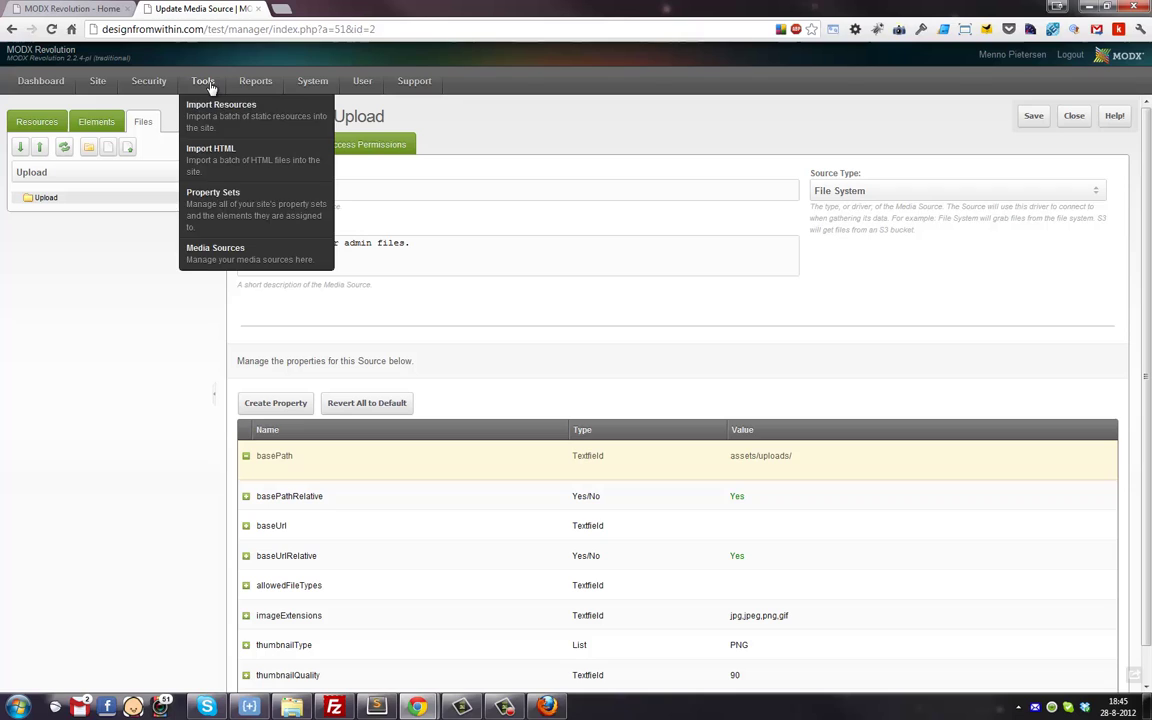
click(204, 260)
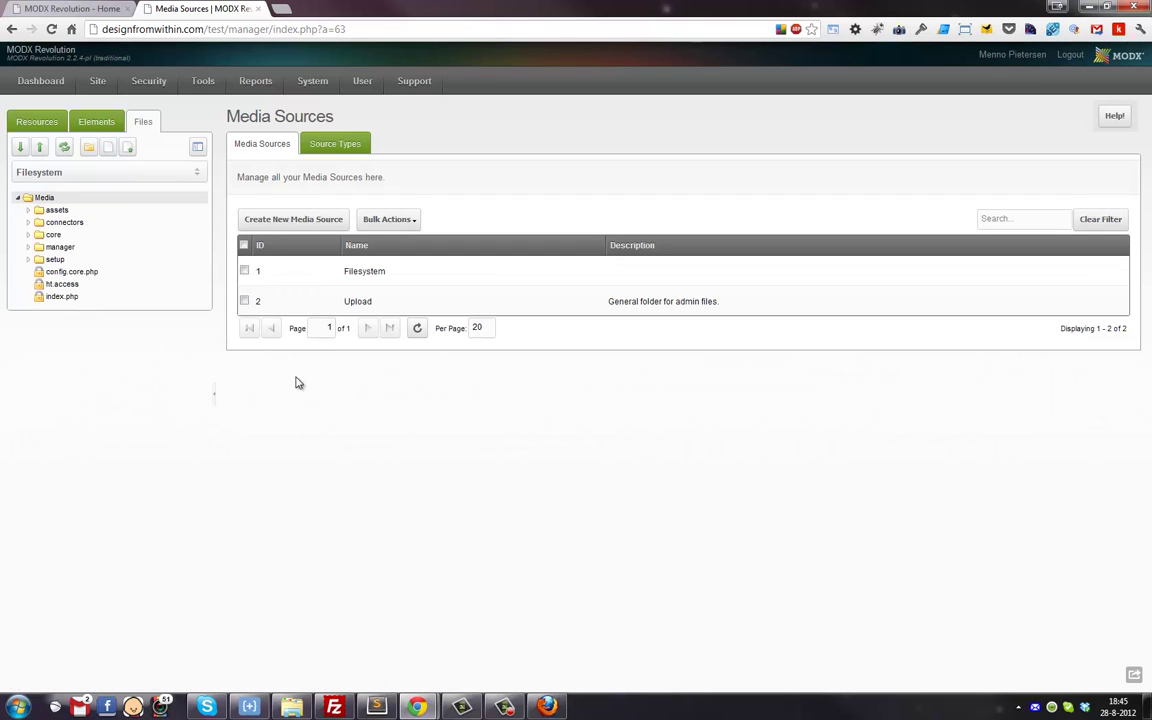
right_click(419, 278)
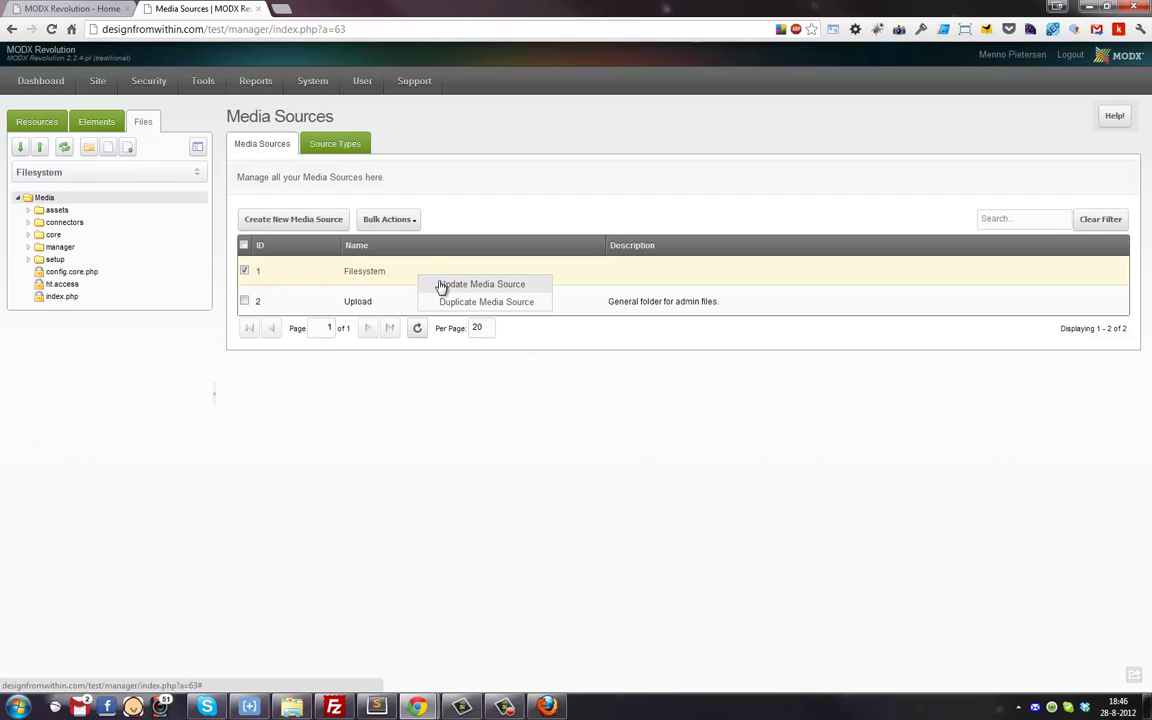
click(441, 285)
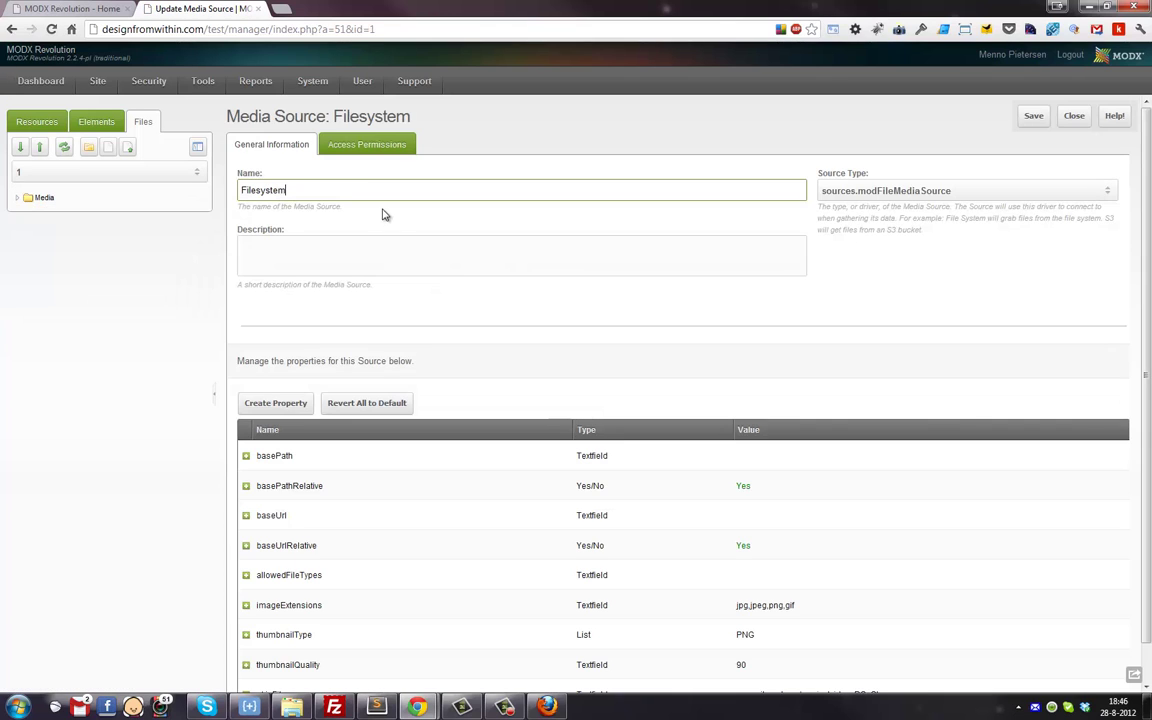
click(360, 152)
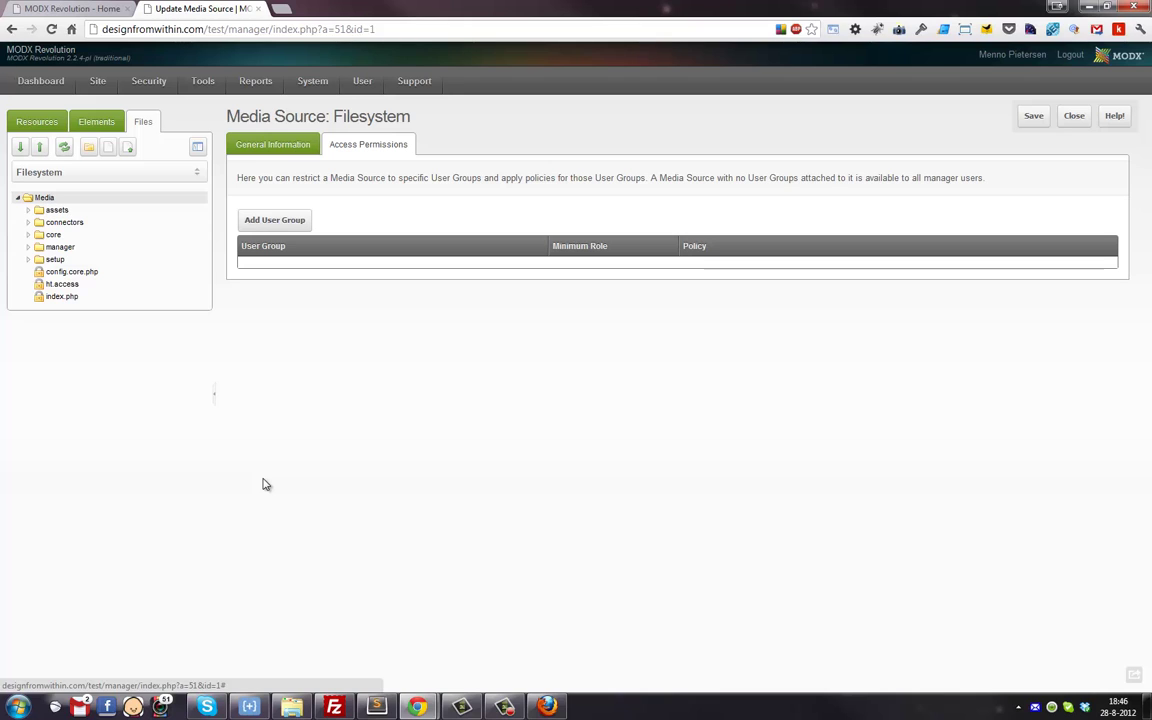
Step: Add an access restriction: Administrator group, minimum role Member - 9999, Media Source Admin policy
click(286, 226)
click(497, 326)
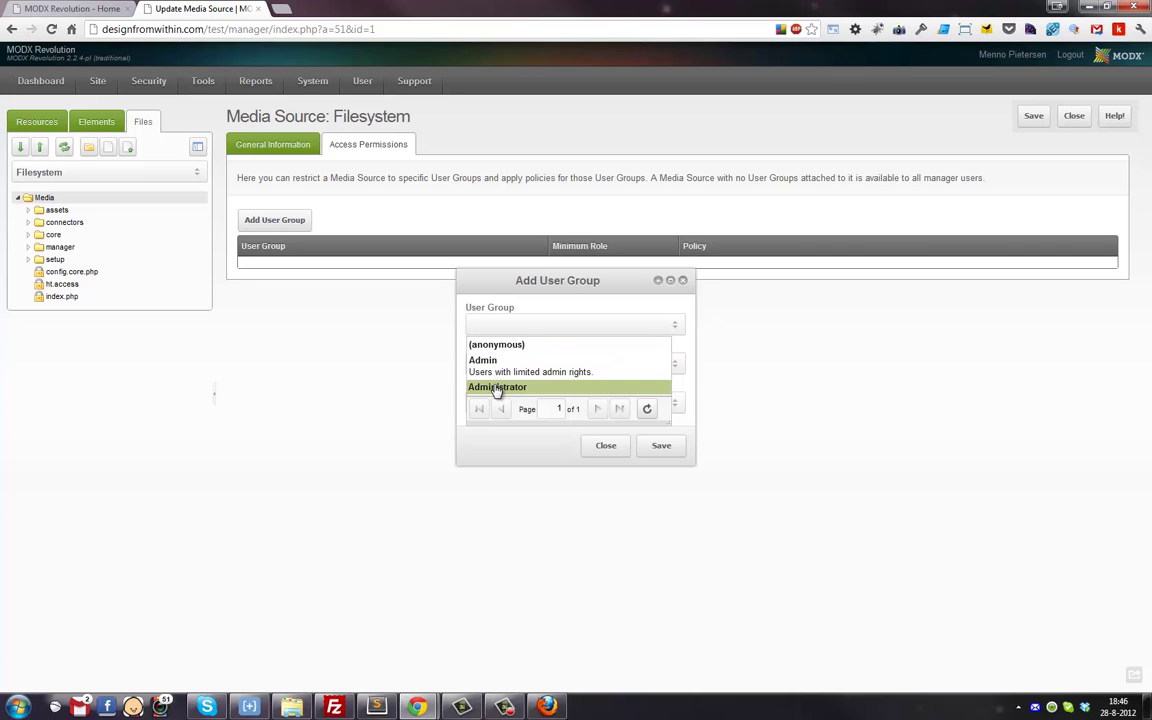
click(496, 387)
click(509, 364)
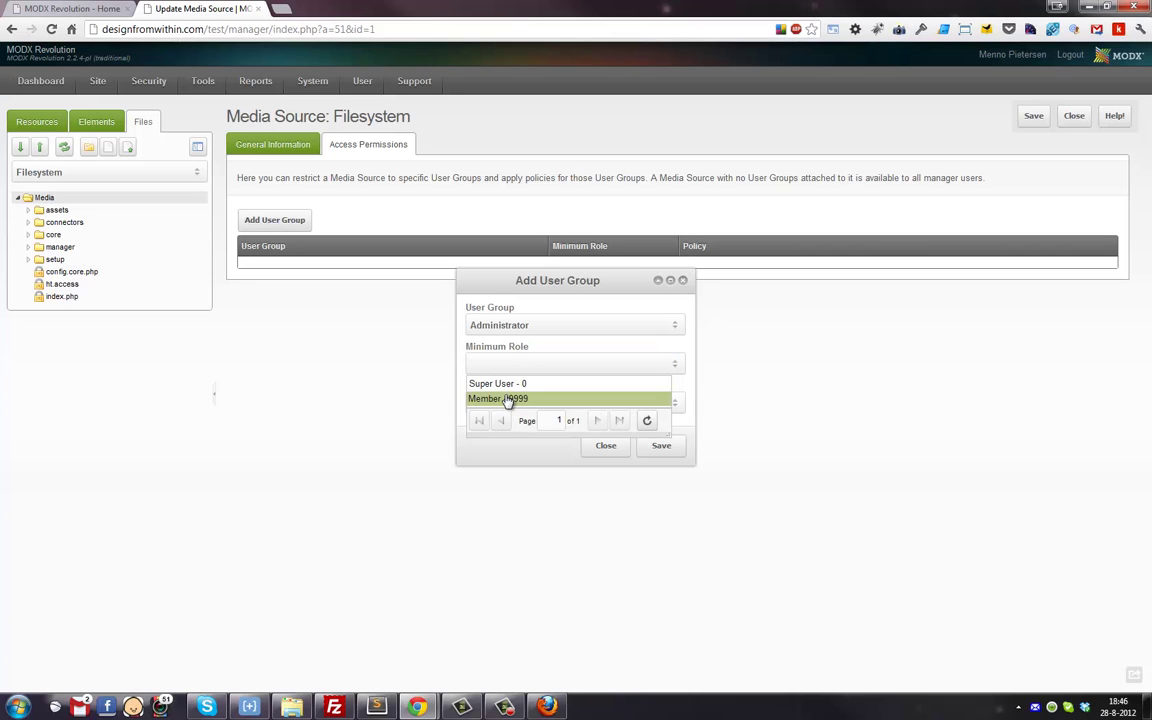
click(506, 399)
click(512, 410)
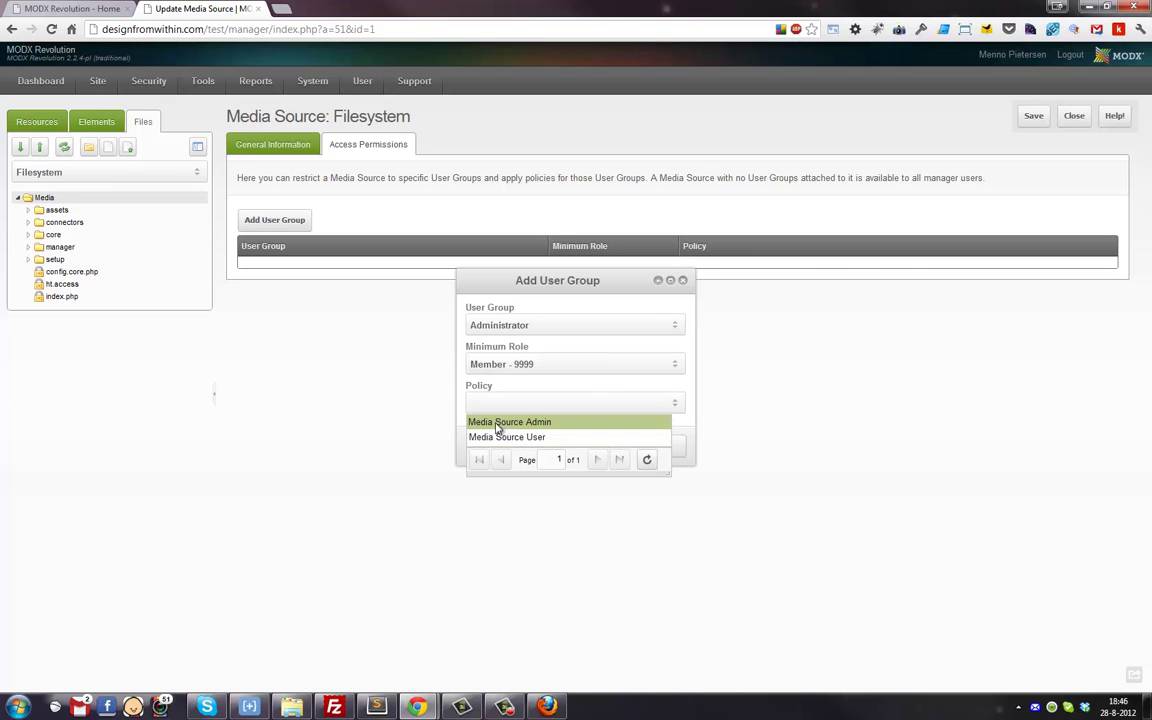
click(497, 424)
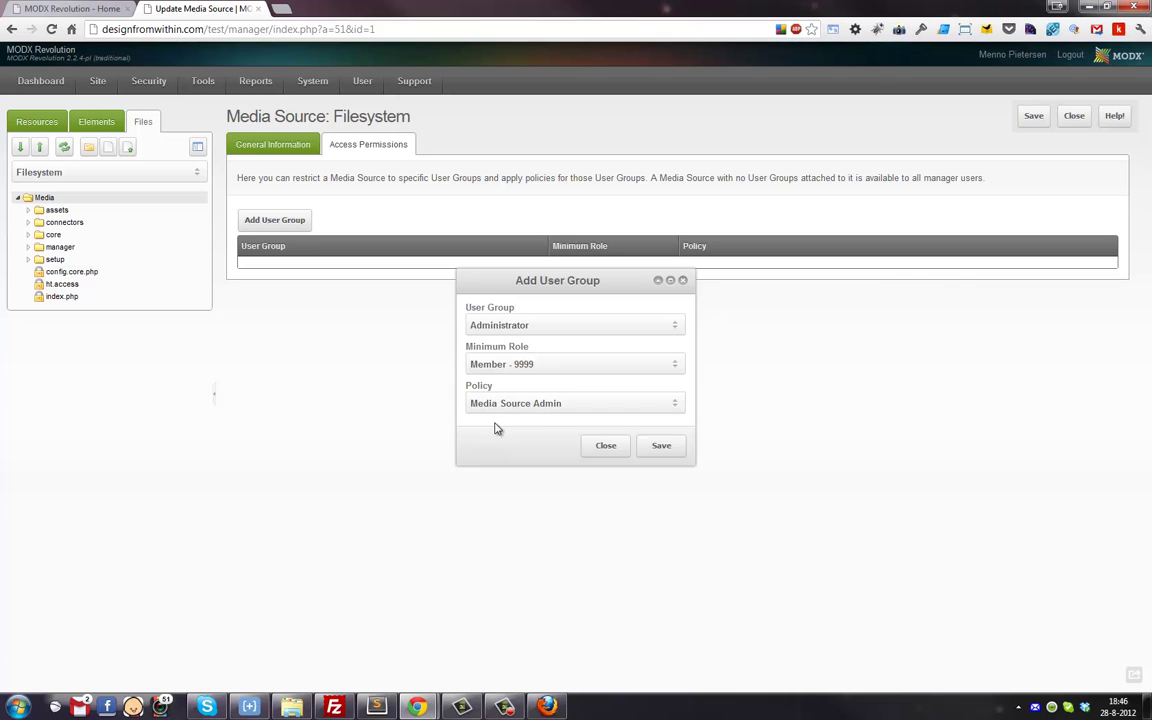
click(661, 445)
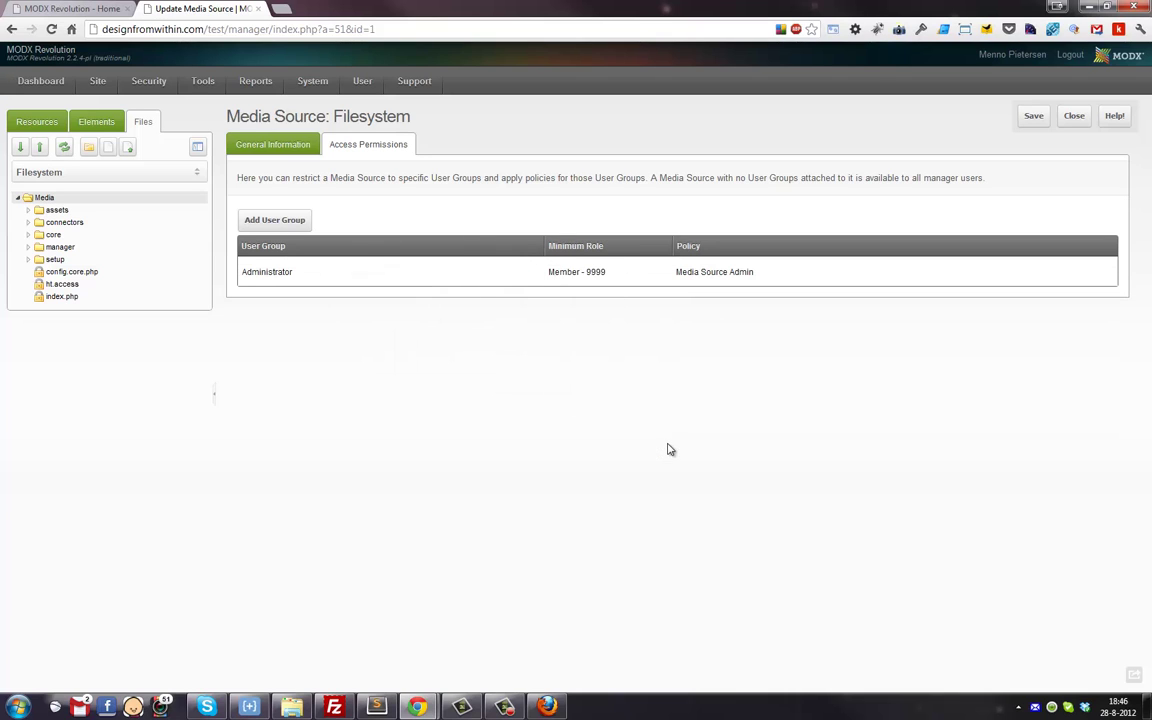
Step: Save the Filesystem media source and clear the site cache
click(1030, 117)
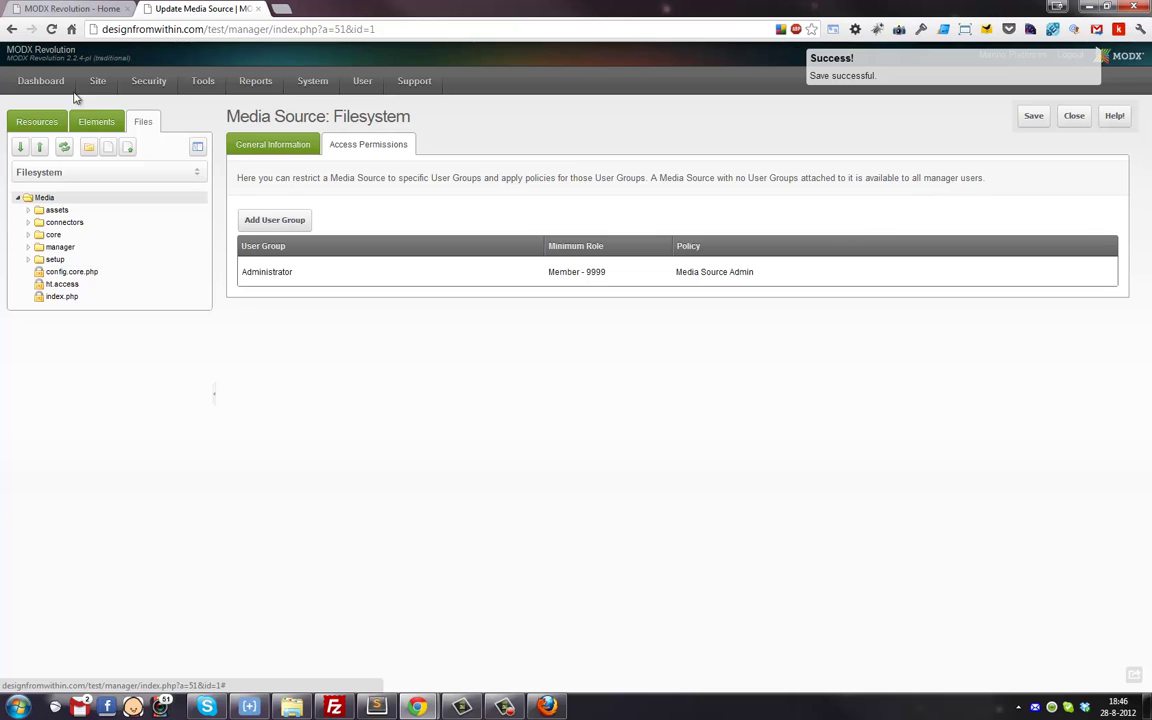
mouse_move(97, 82)
click(113, 150)
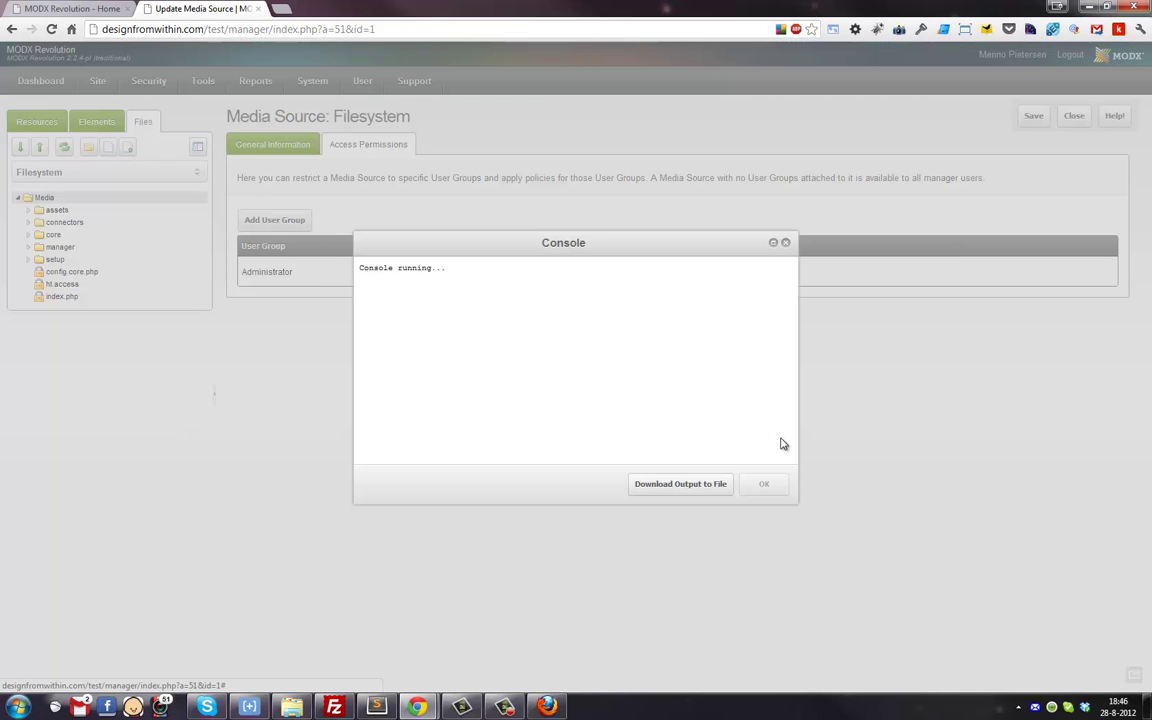
click(762, 486)
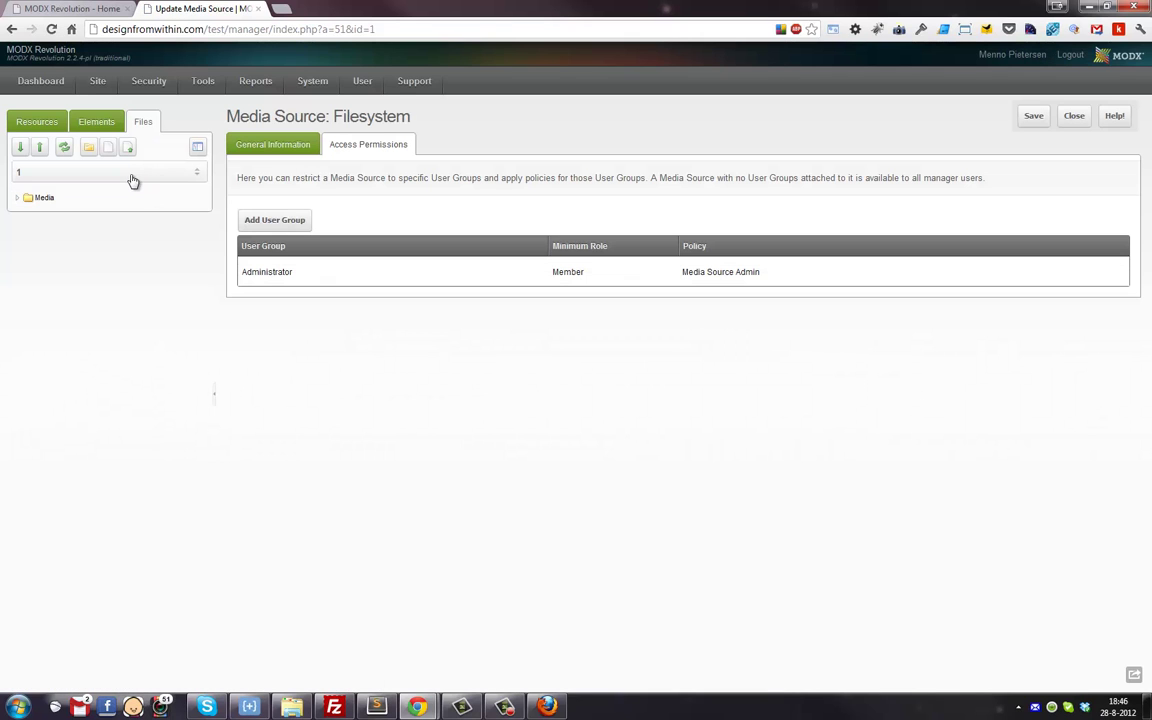
Step: Check the Filesystem tree by expanding and collapsing the assets folder
click(127, 178)
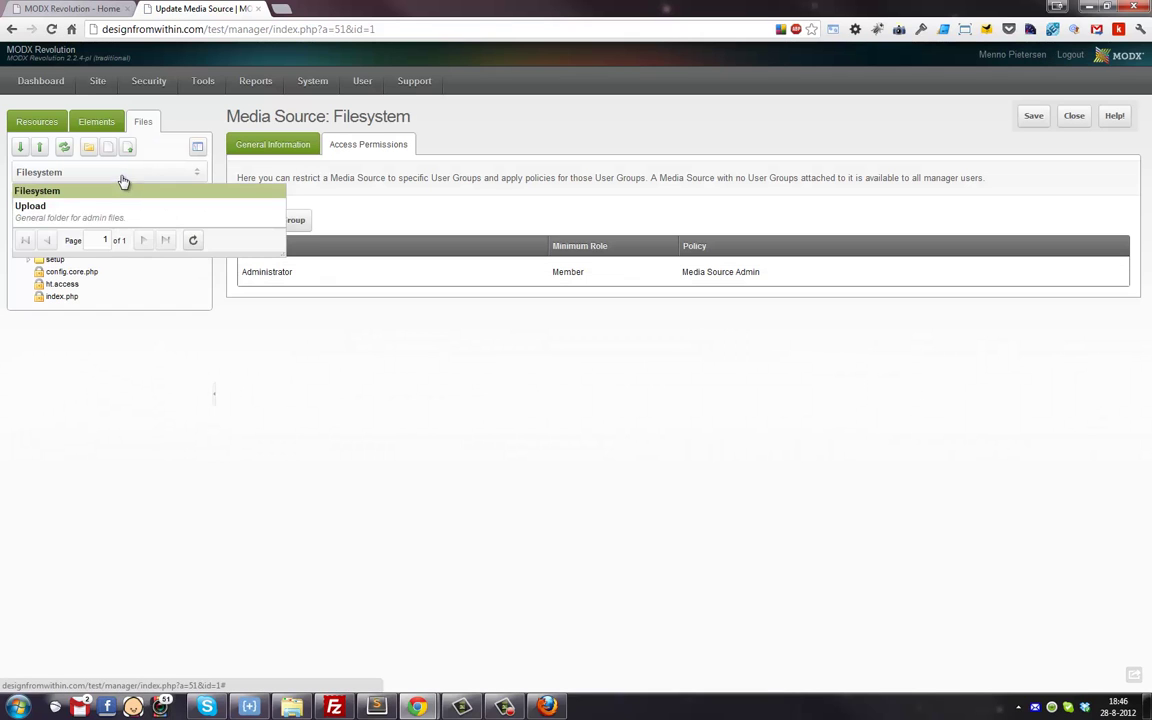
click(127, 178)
click(28, 210)
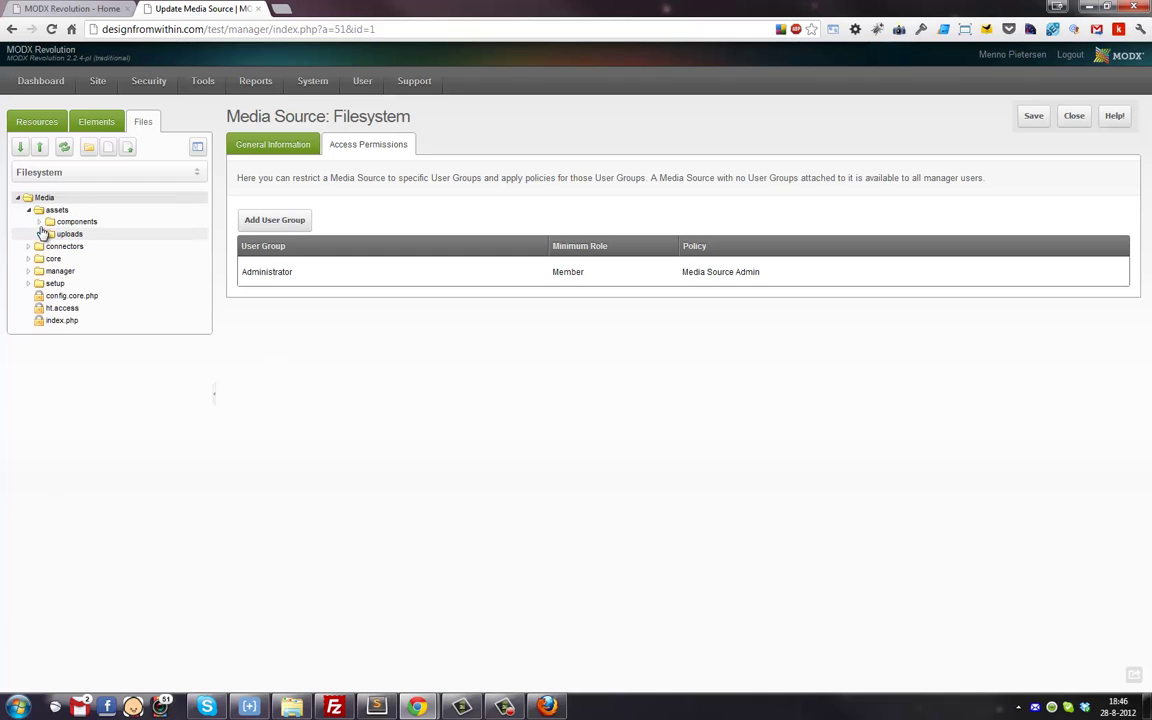
click(28, 210)
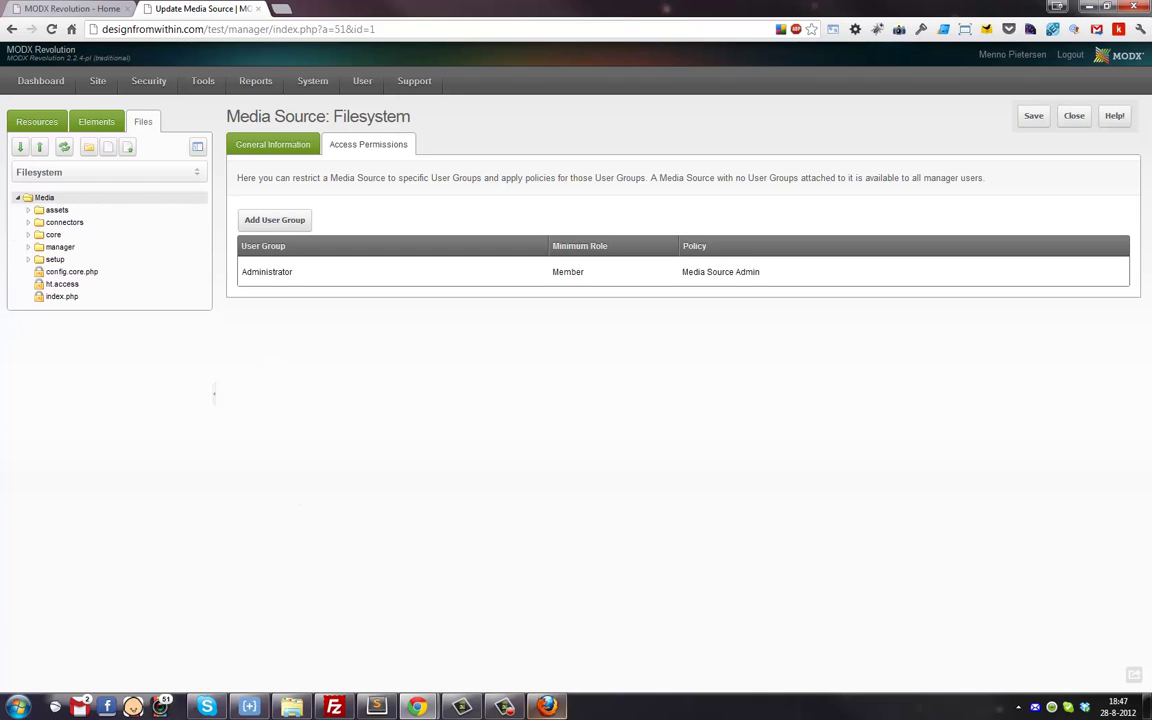
Step: Flush all user sessions and log back into the manager
mouse_move(150, 86)
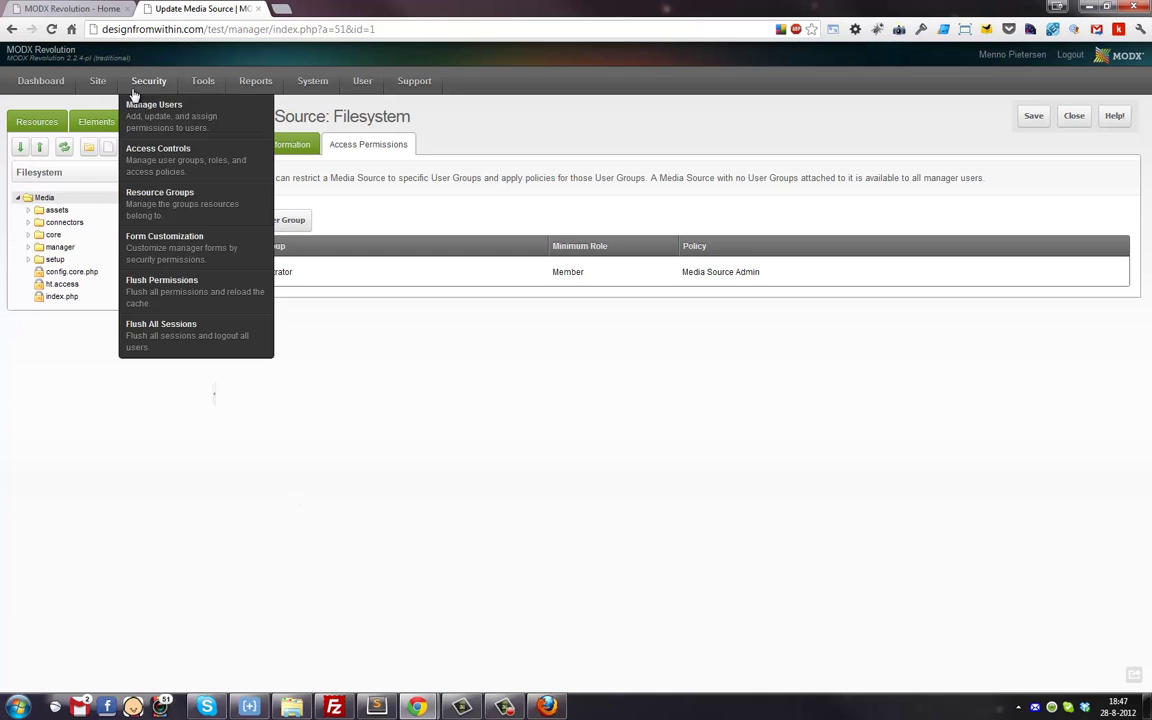
click(155, 325)
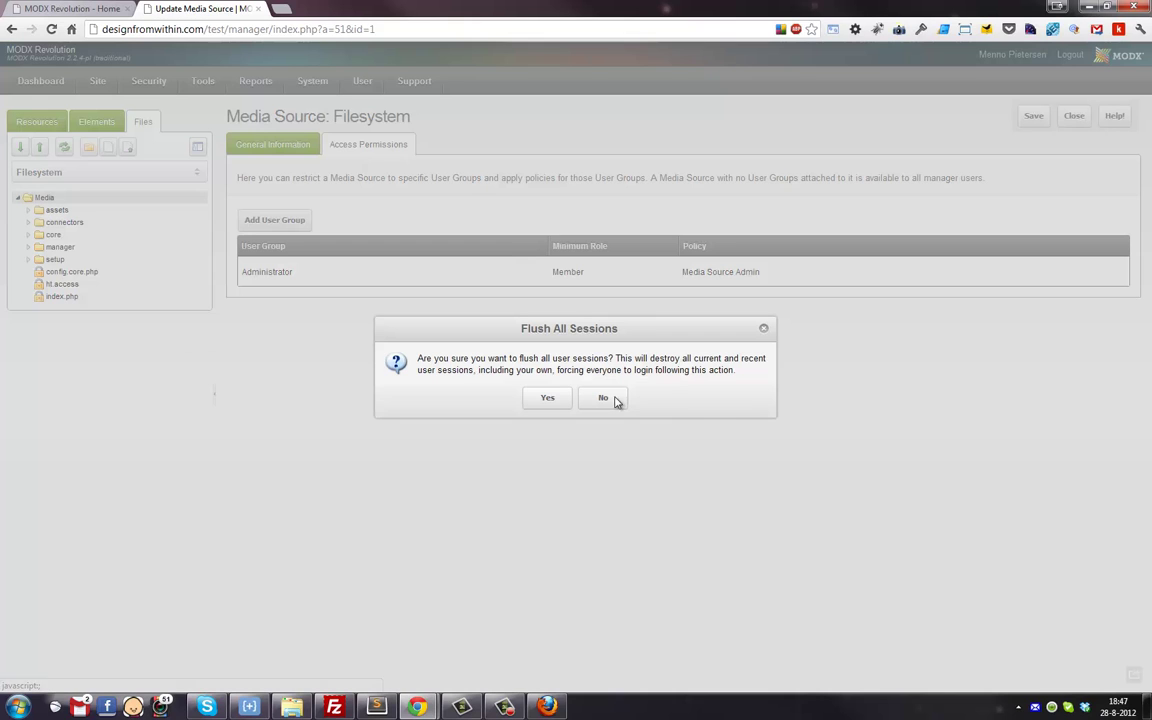
click(549, 398)
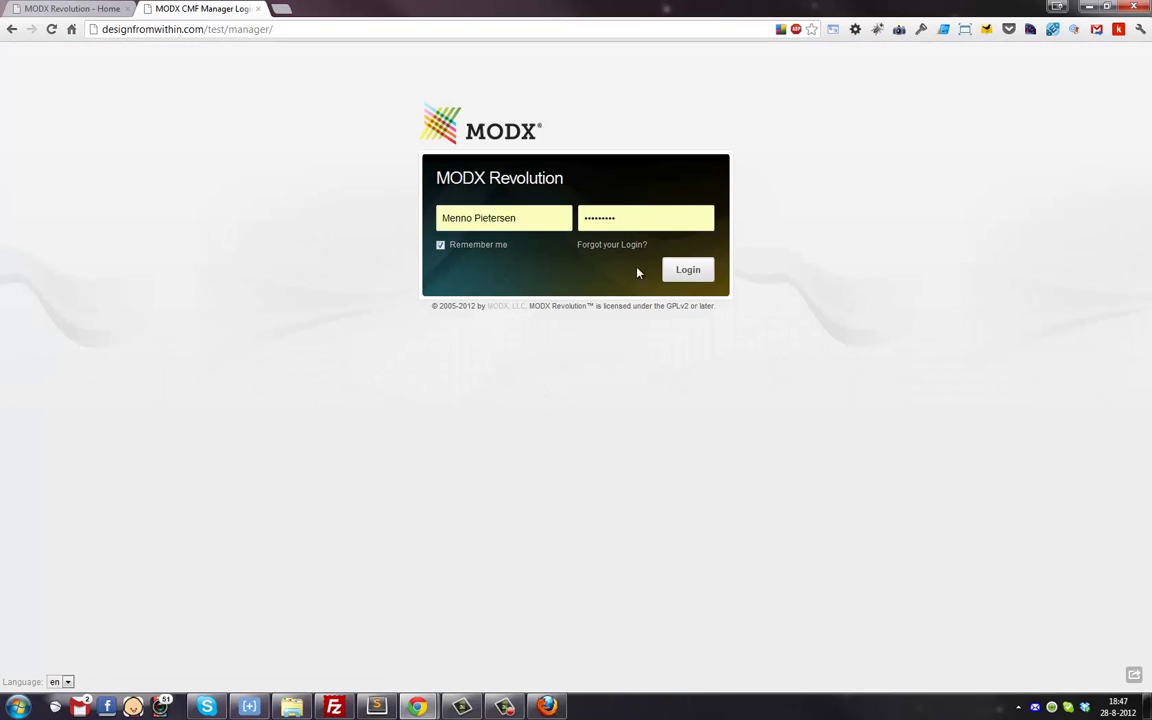
click(680, 270)
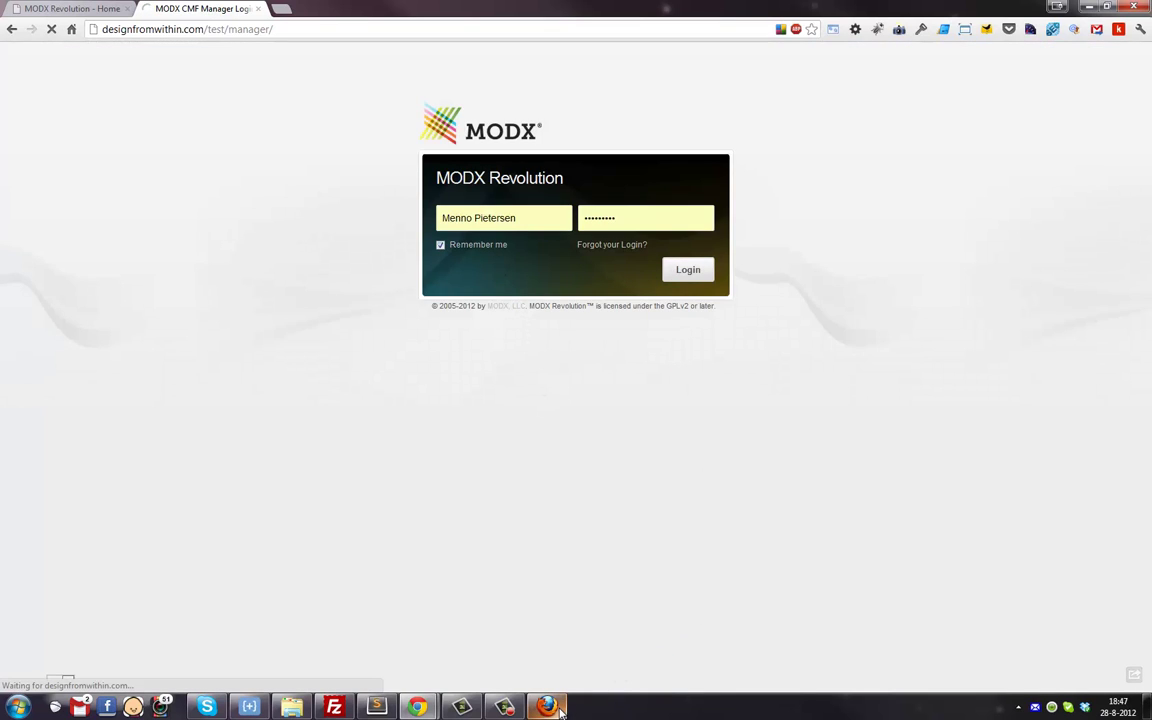
Step: In the other browser, reload and log in as the restricted admin user
click(487, 625)
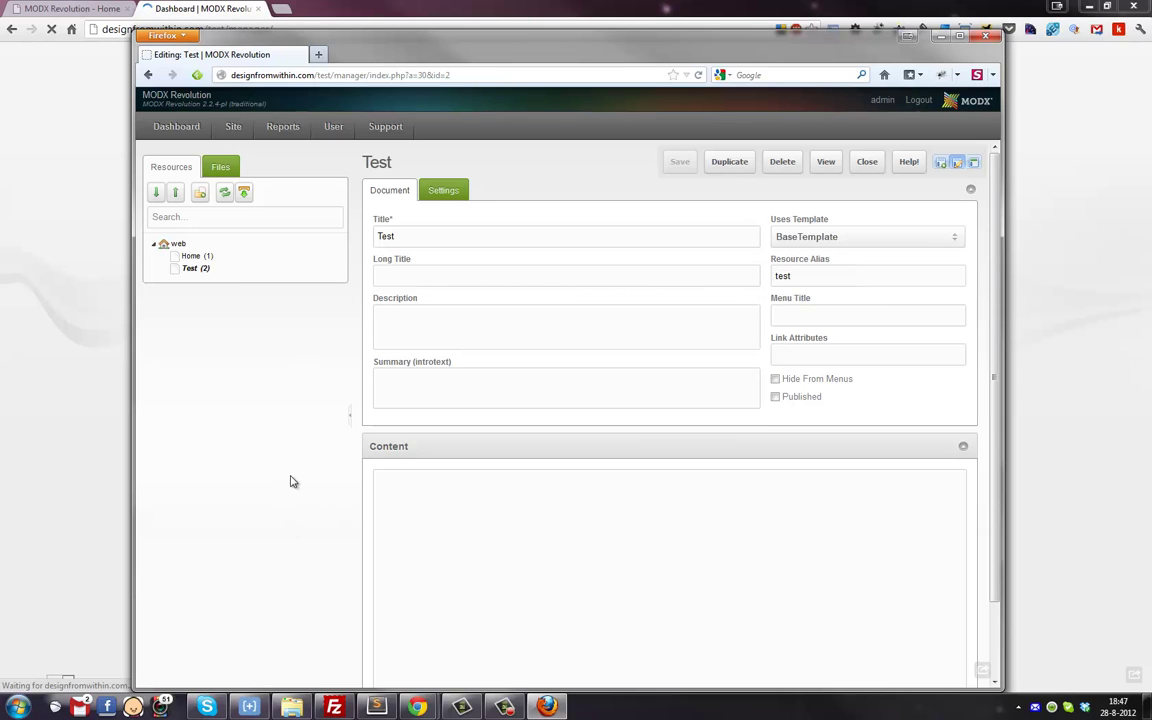
key(F5)
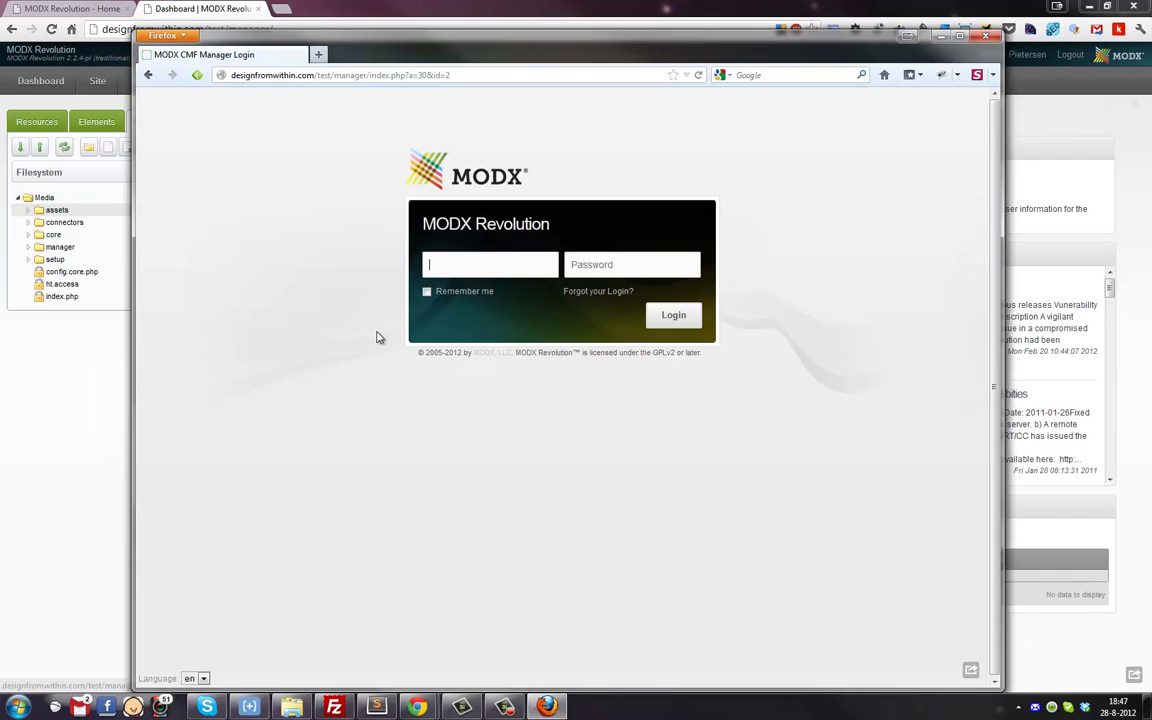
click(437, 267)
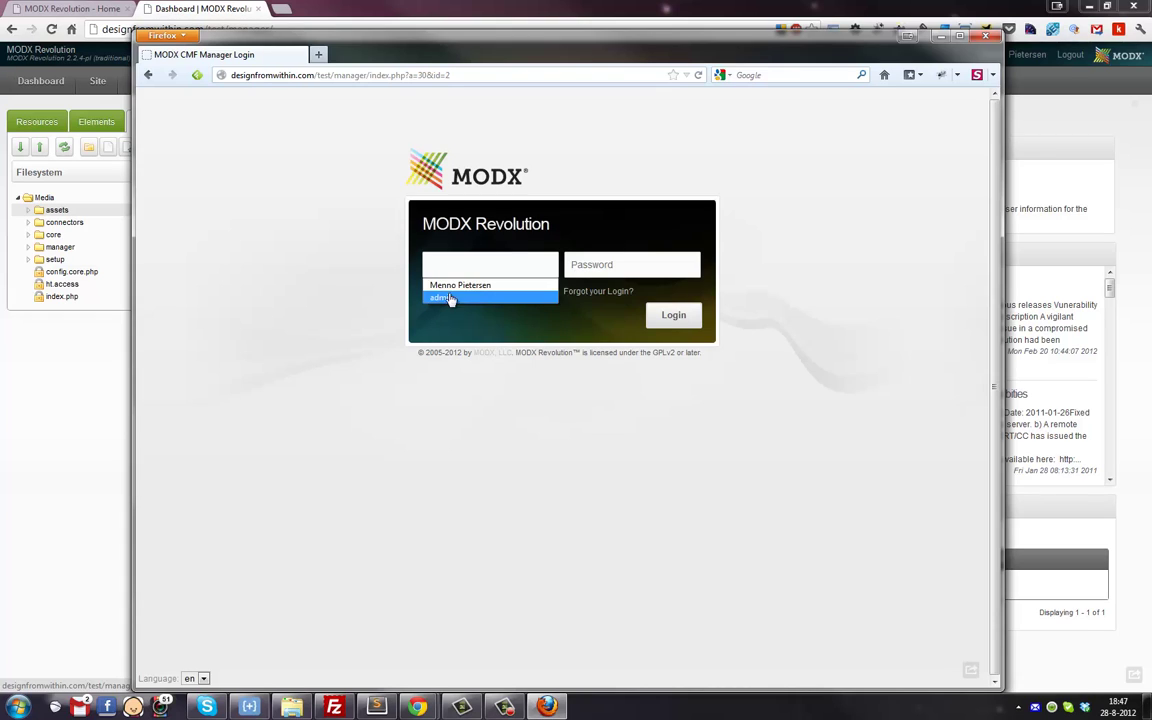
click(449, 298)
click(671, 316)
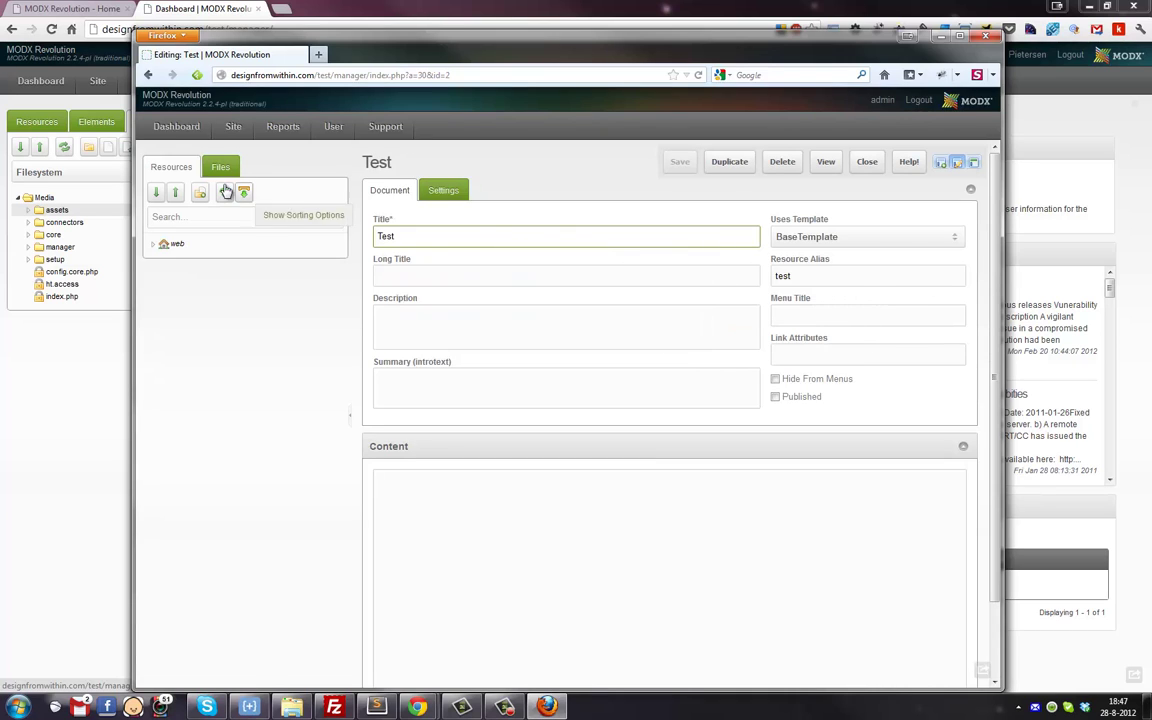
Step: Show the Files panel and select the Upload media source, the only one offered
click(222, 168)
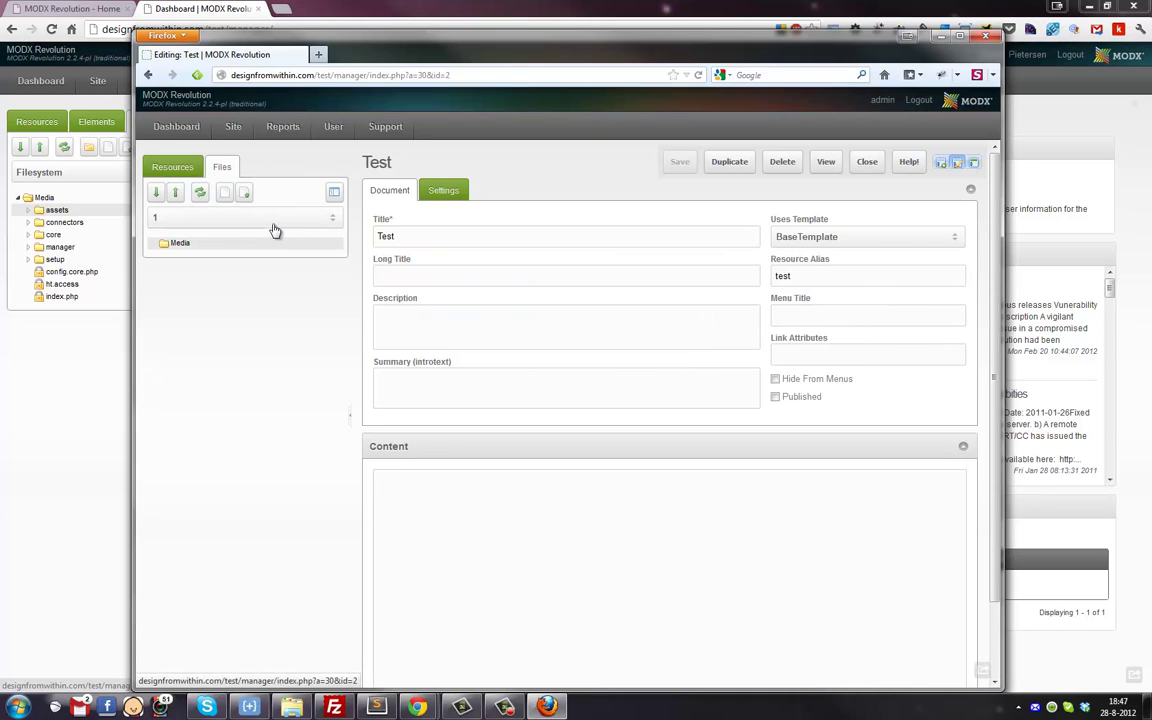
click(270, 222)
click(166, 246)
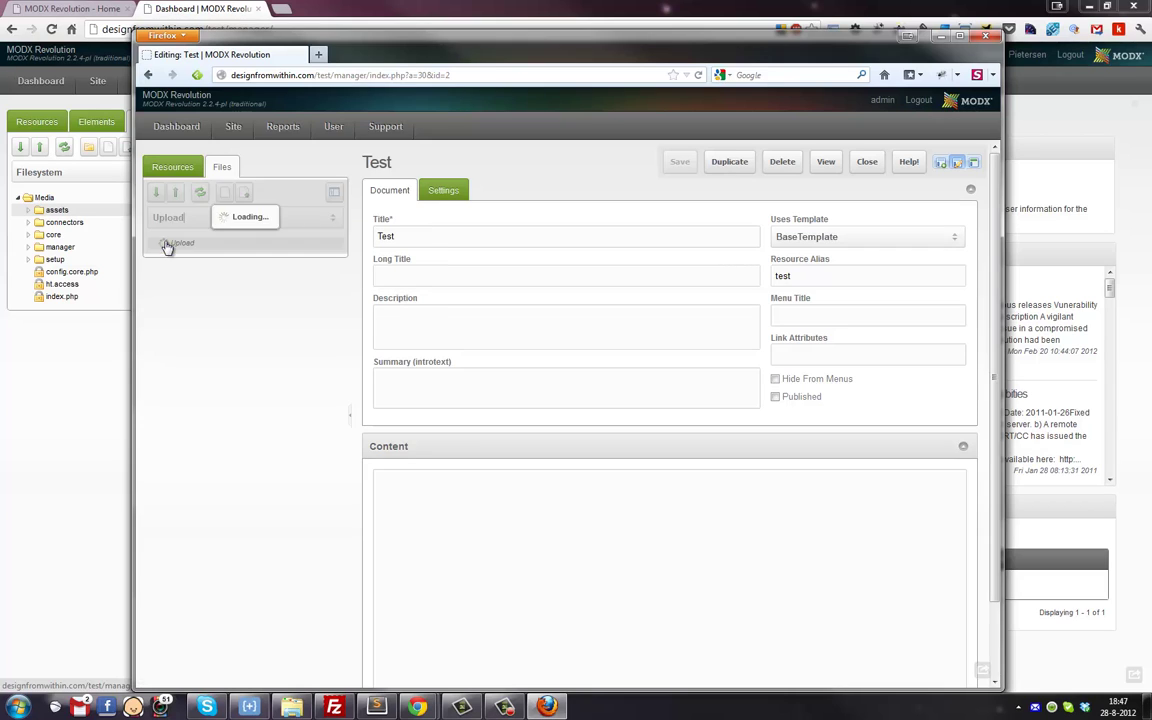
click(221, 222)
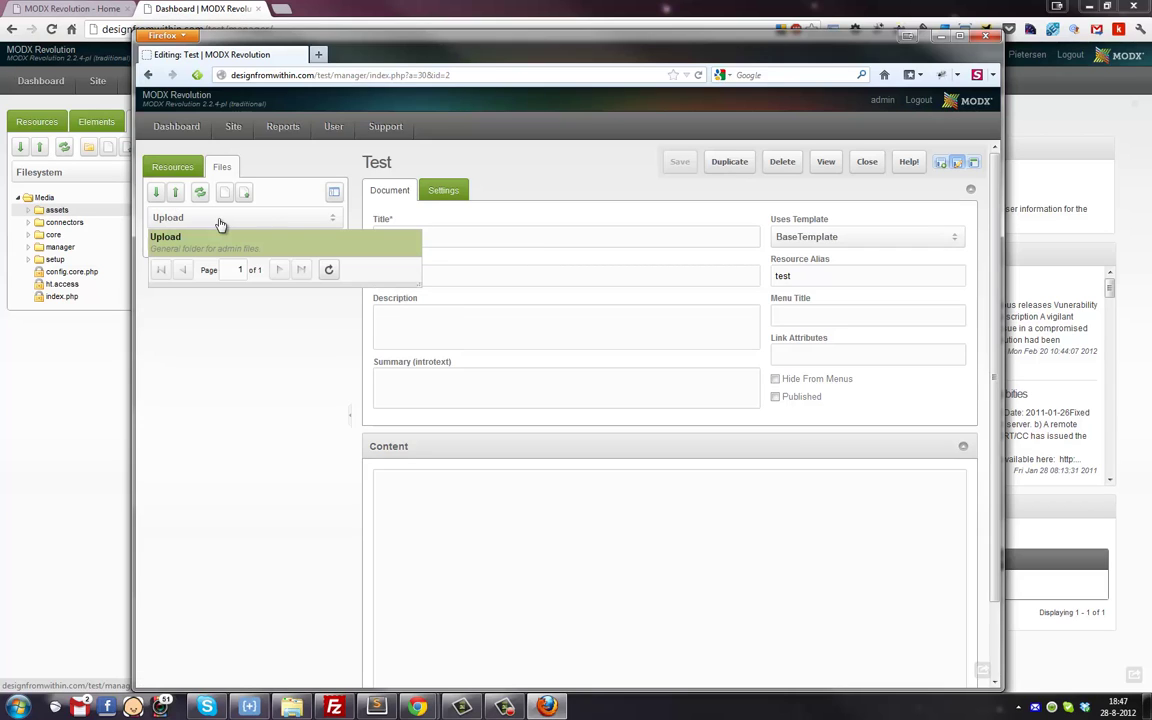
click(208, 244)
click(210, 217)
click(205, 242)
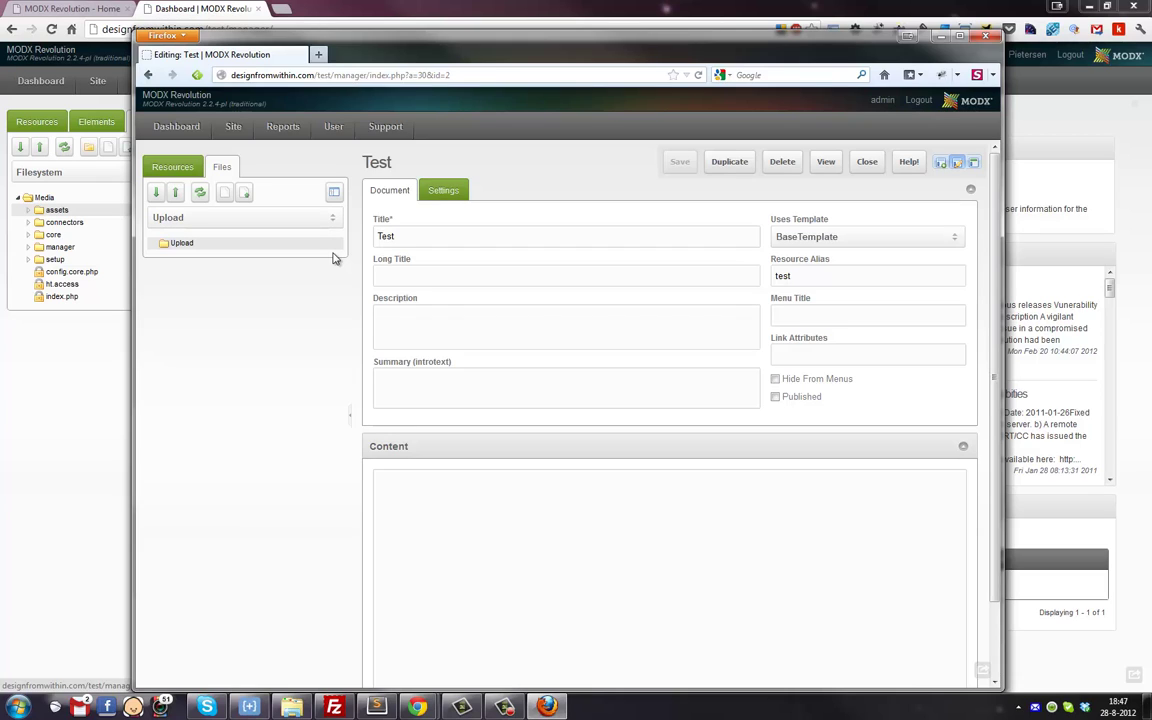
Step: Upload Penguins.jpg from Pictures > Sample Pictures into the Upload folder
click(246, 199)
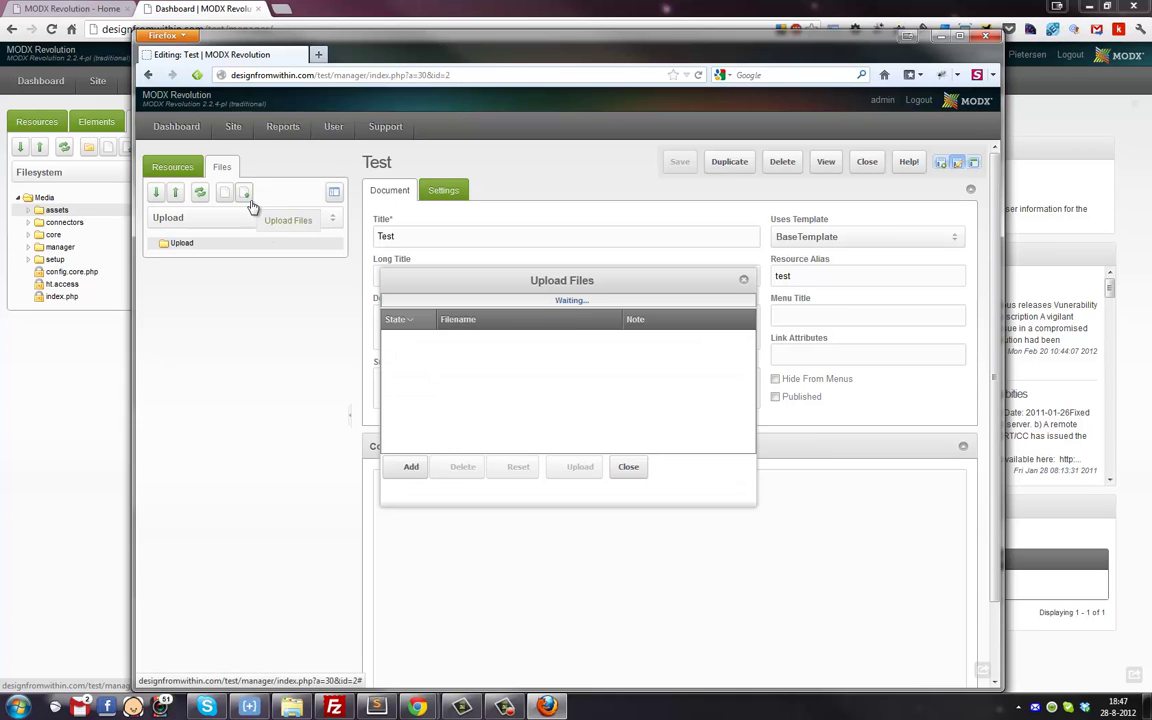
click(411, 467)
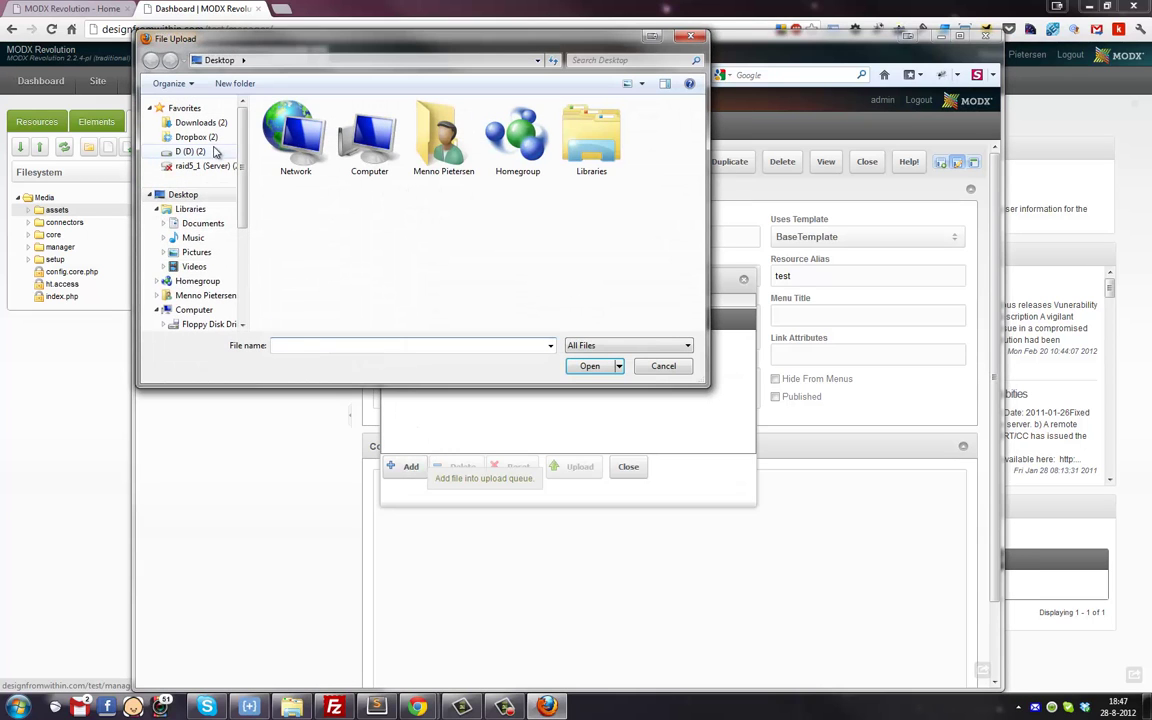
click(190, 137)
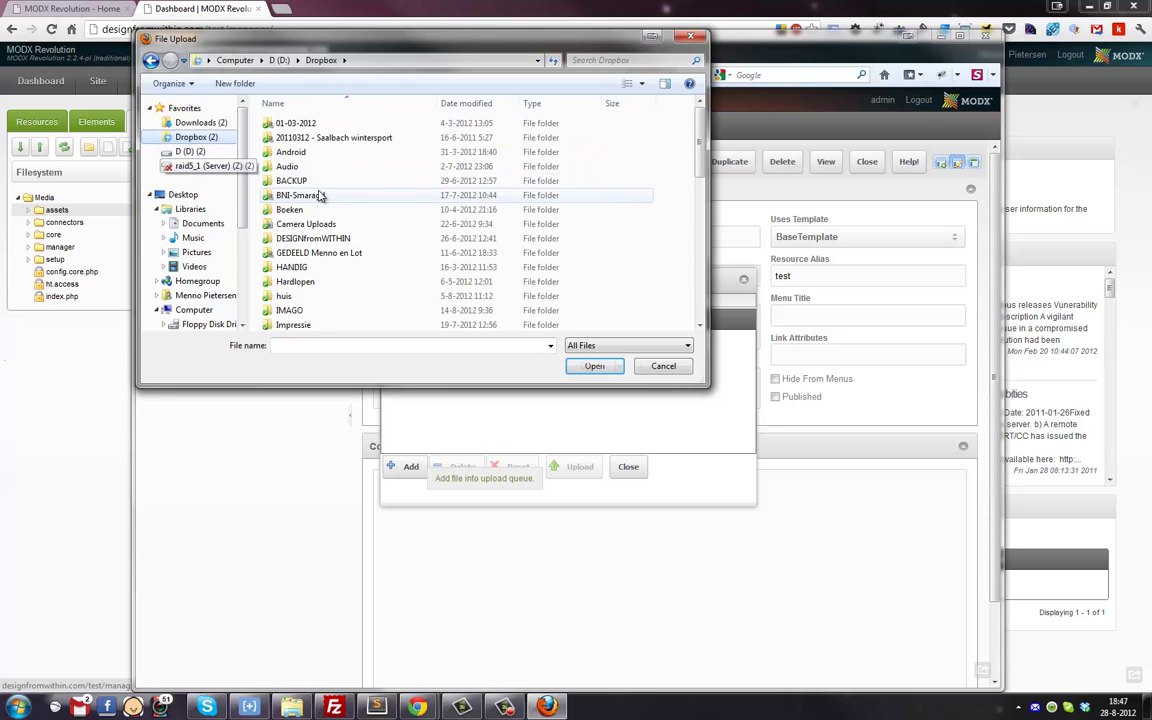
double_click(290, 152)
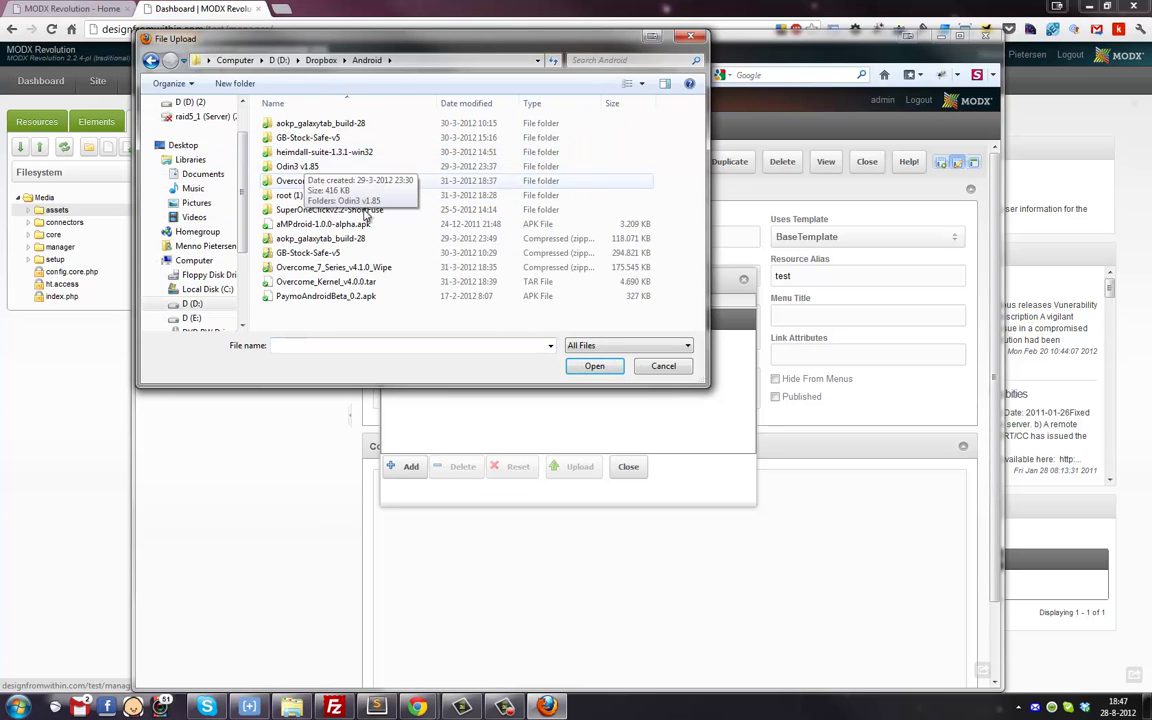
click(196, 203)
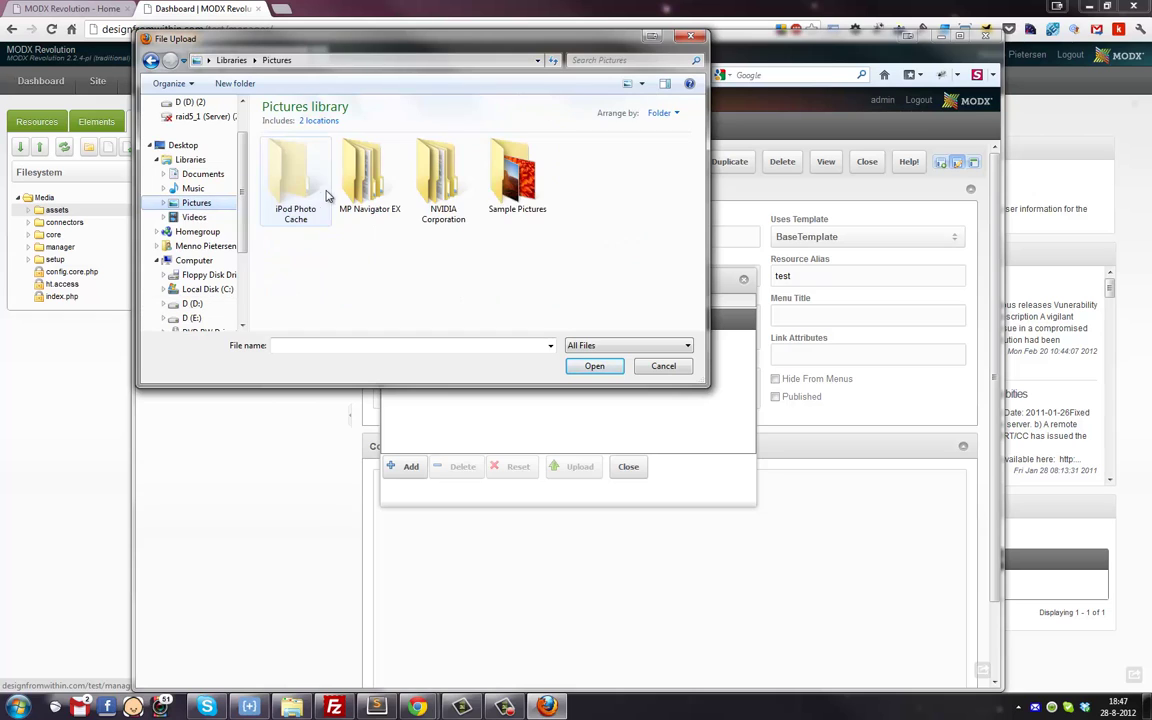
double_click(512, 178)
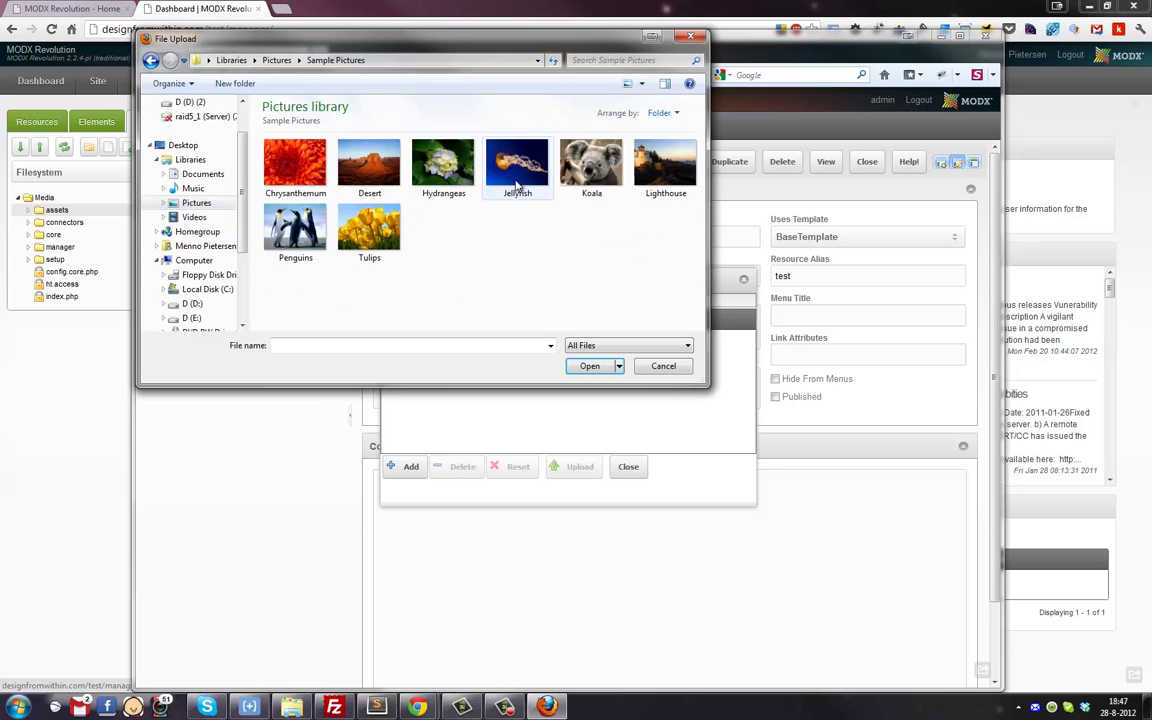
double_click(284, 235)
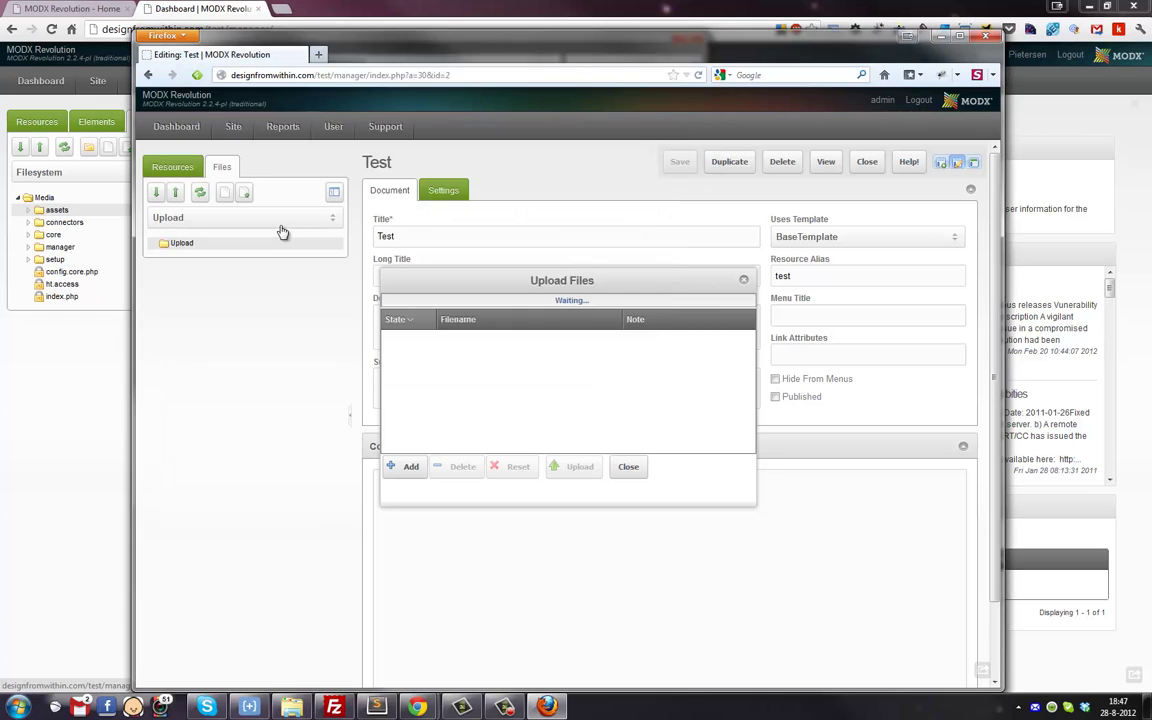
click(567, 467)
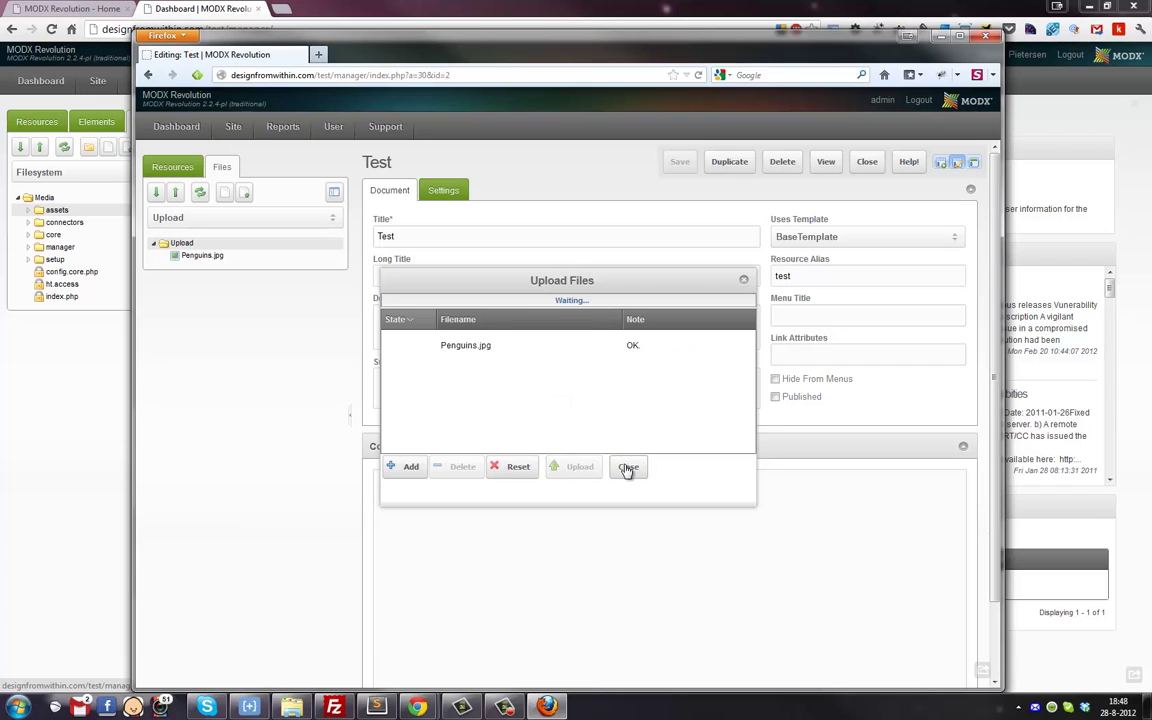
click(628, 467)
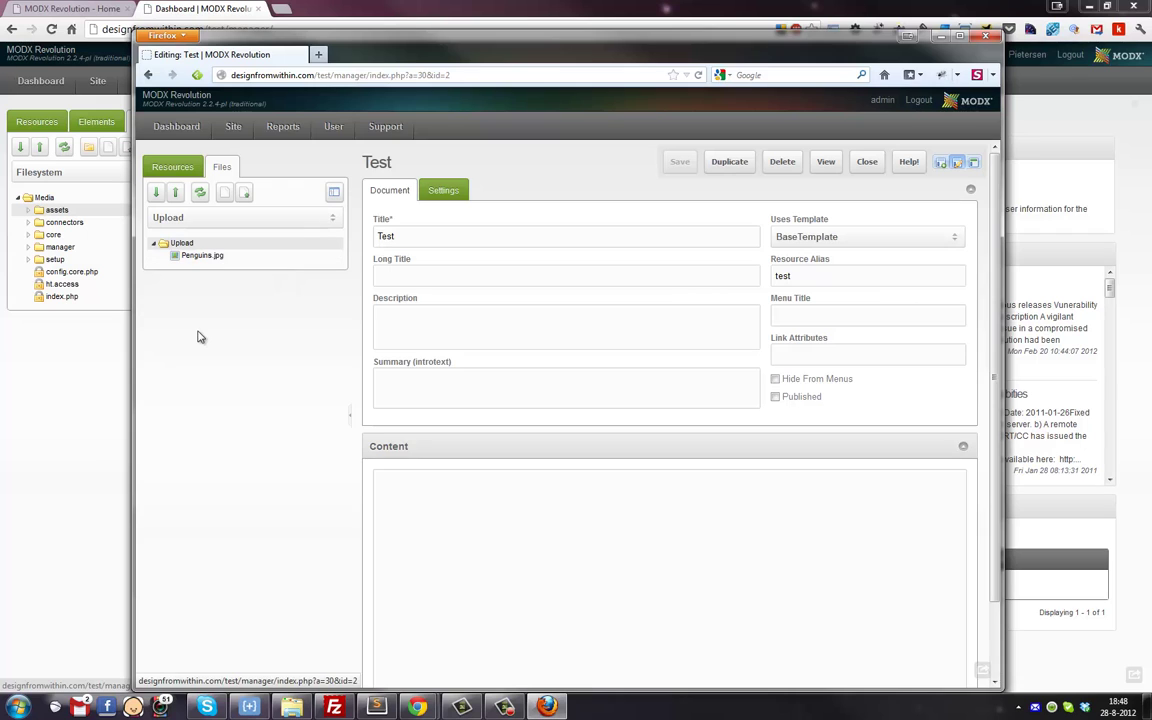
Step: In the main admin window, check the Upload and Filesystem sources, then return to the Test resource
click(35, 415)
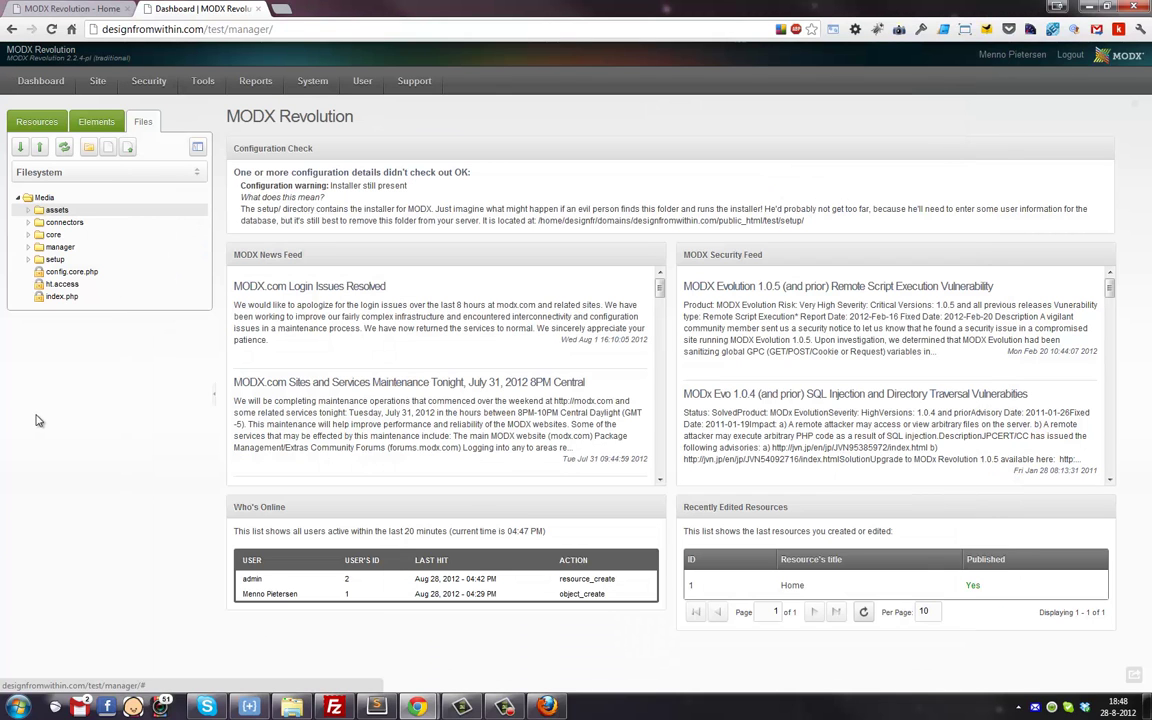
click(102, 172)
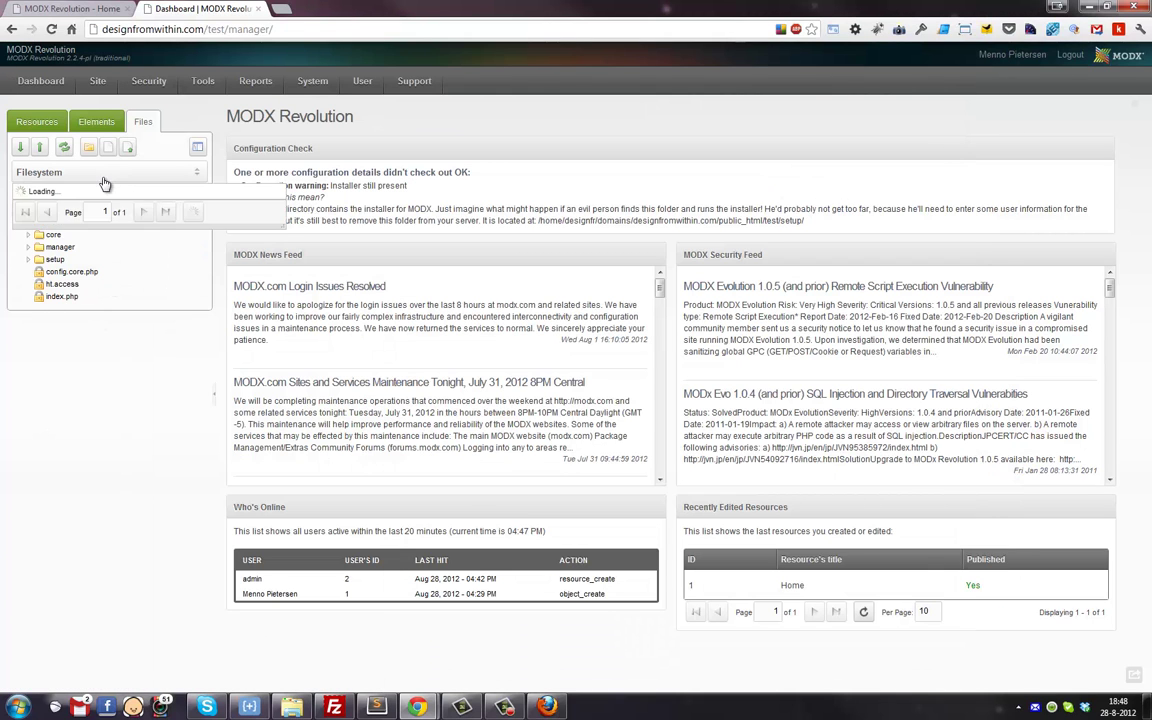
click(72, 211)
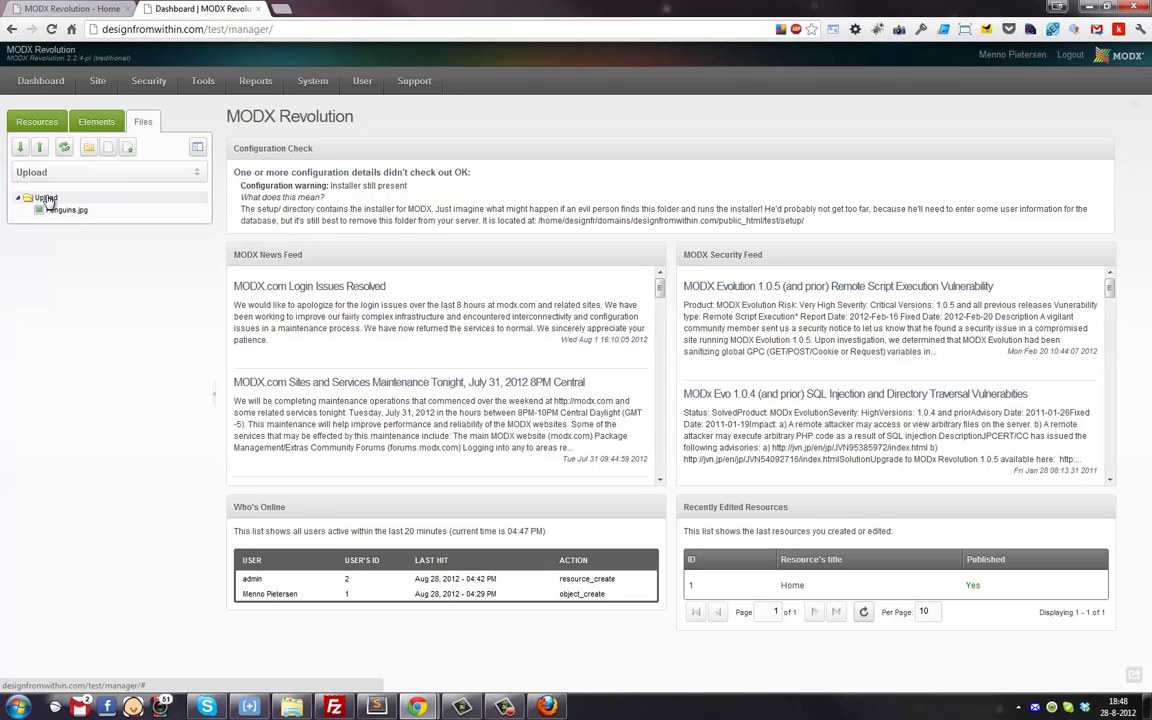
click(52, 172)
click(52, 185)
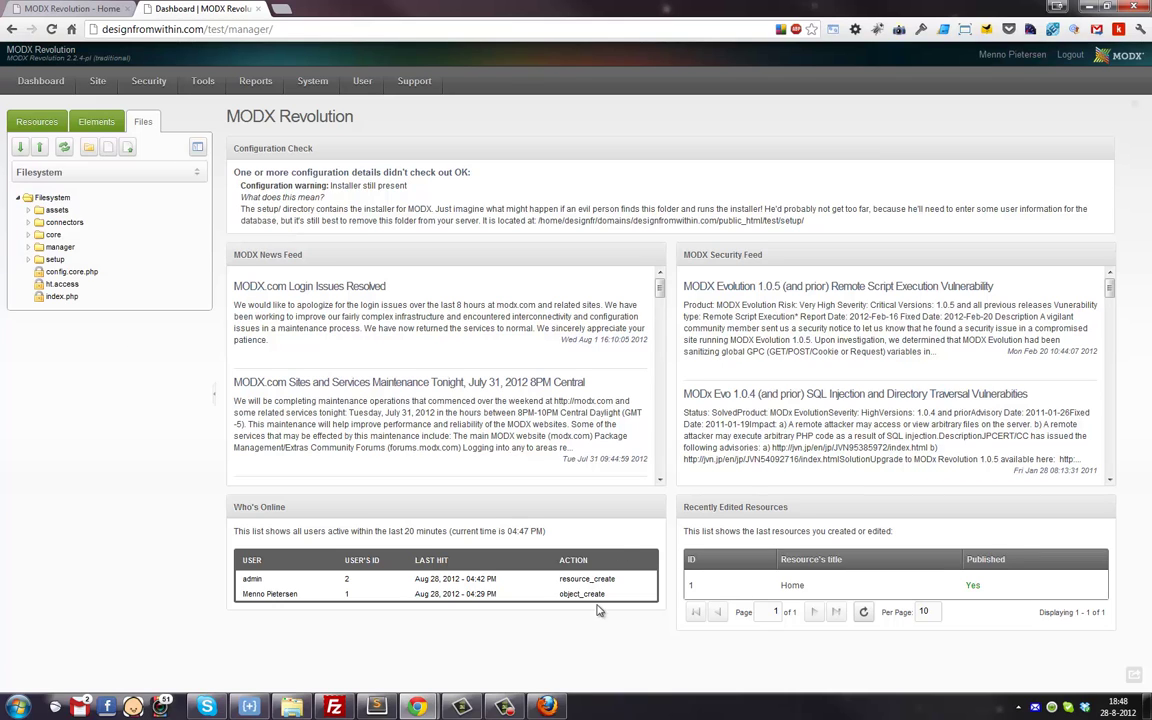
key(alt+Tab)
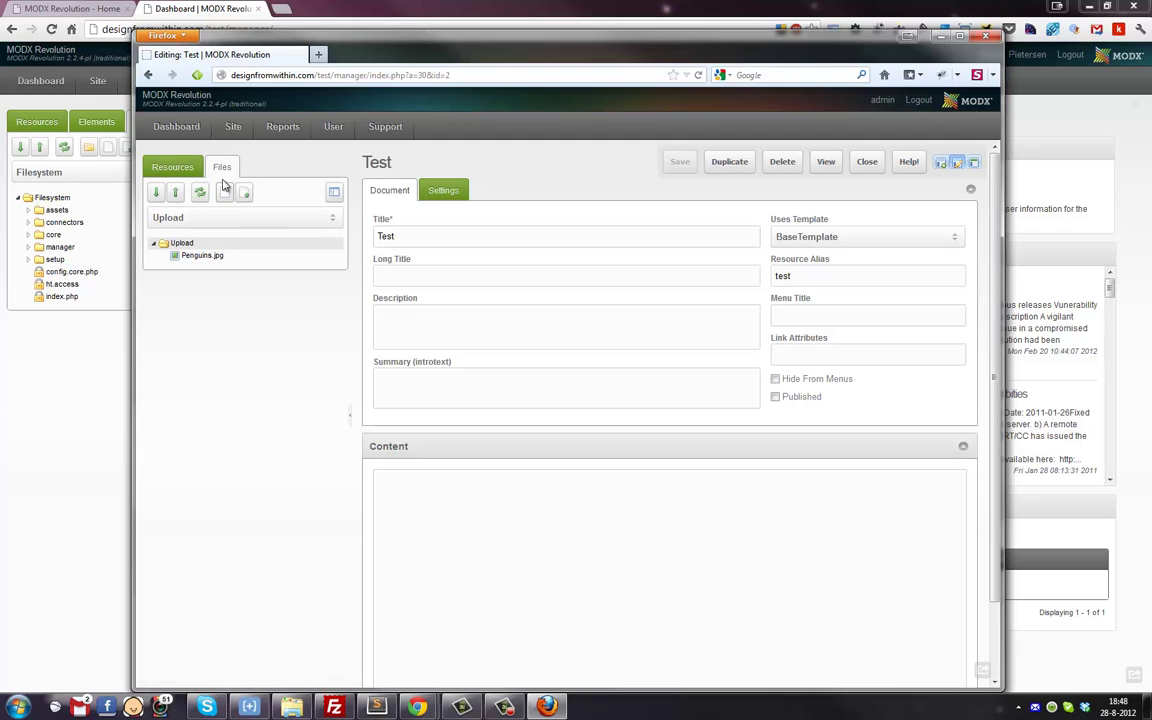
Step: Check Penguins.jpg's file options, then open the Test resource, mark it Published and save
right_click(200, 258)
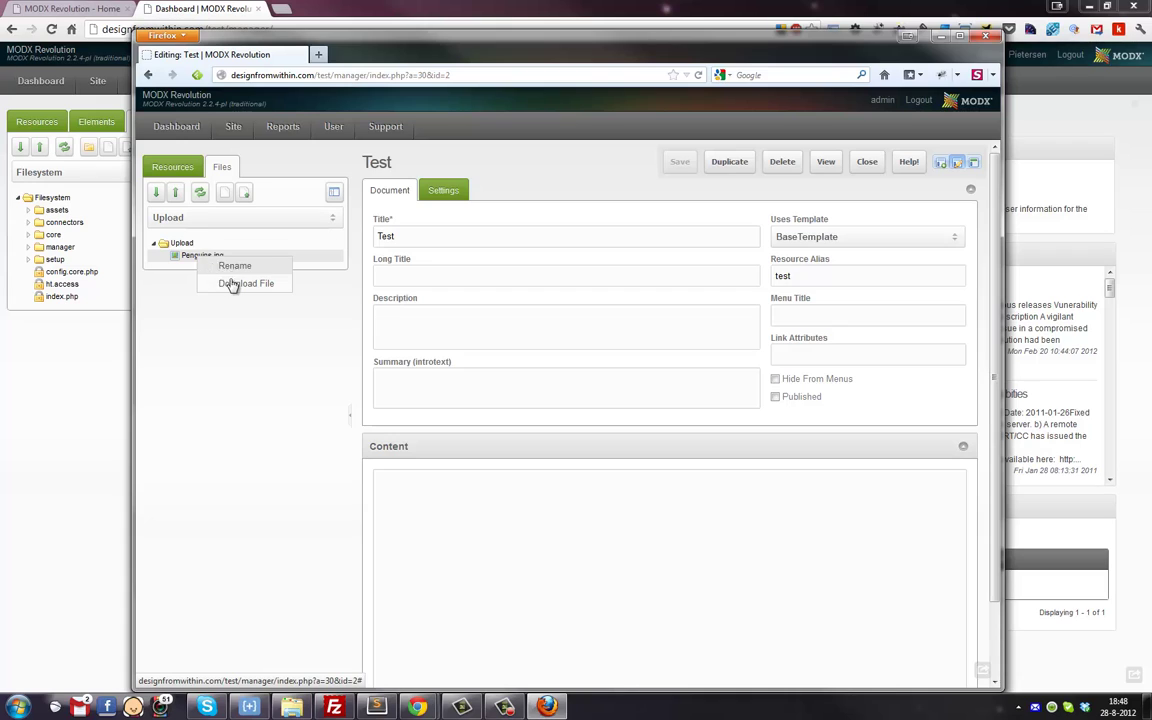
click(232, 285)
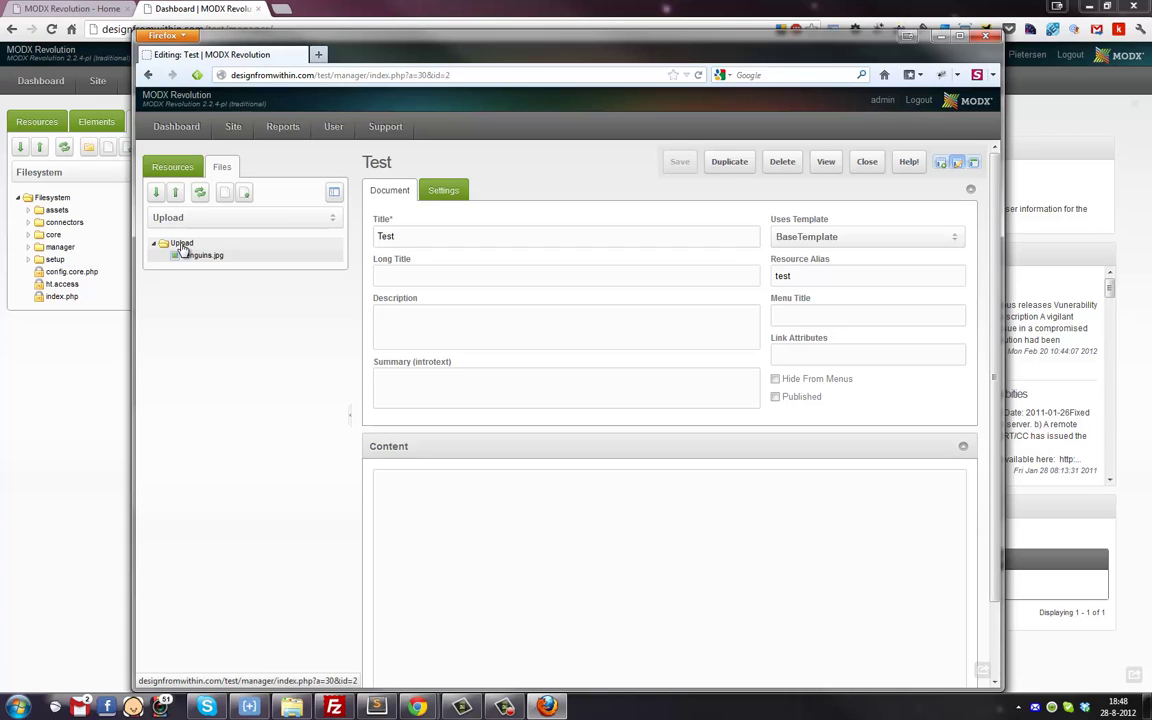
click(185, 167)
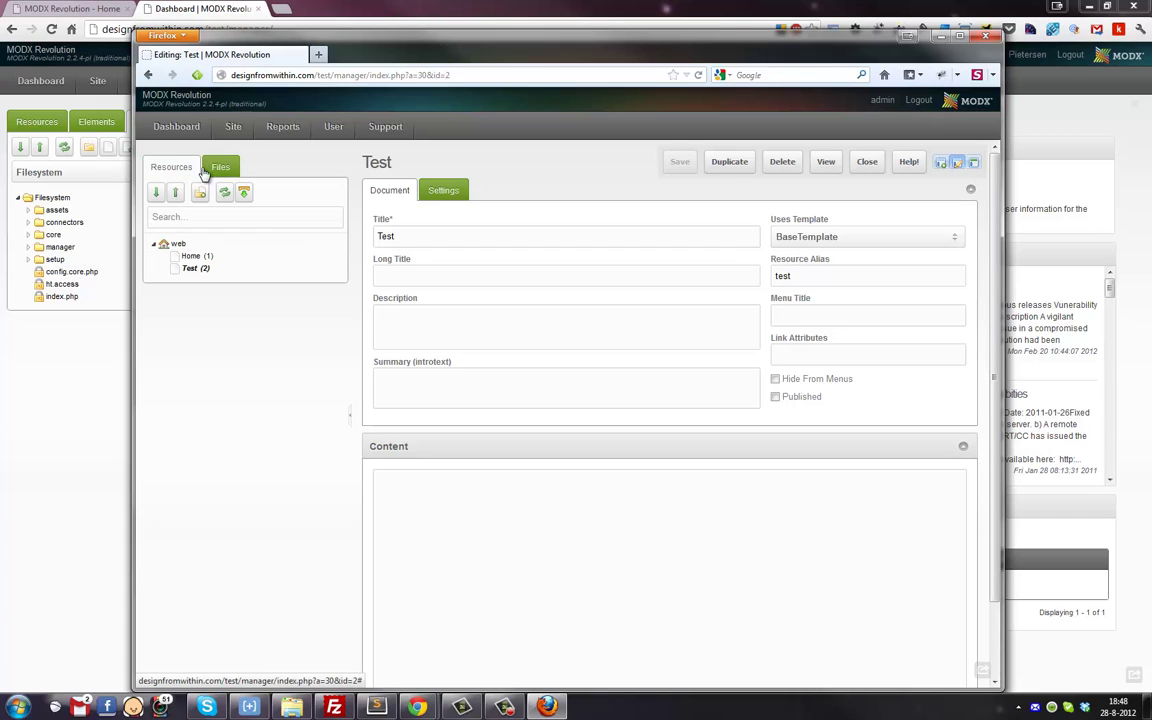
click(185, 271)
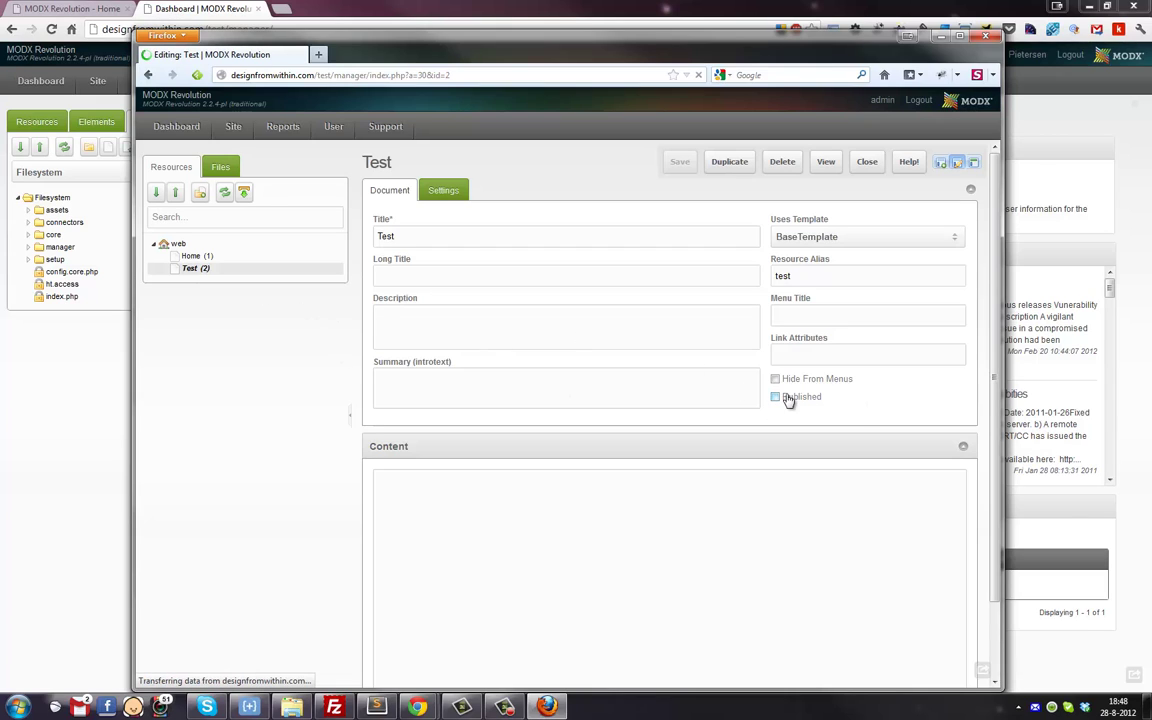
click(788, 400)
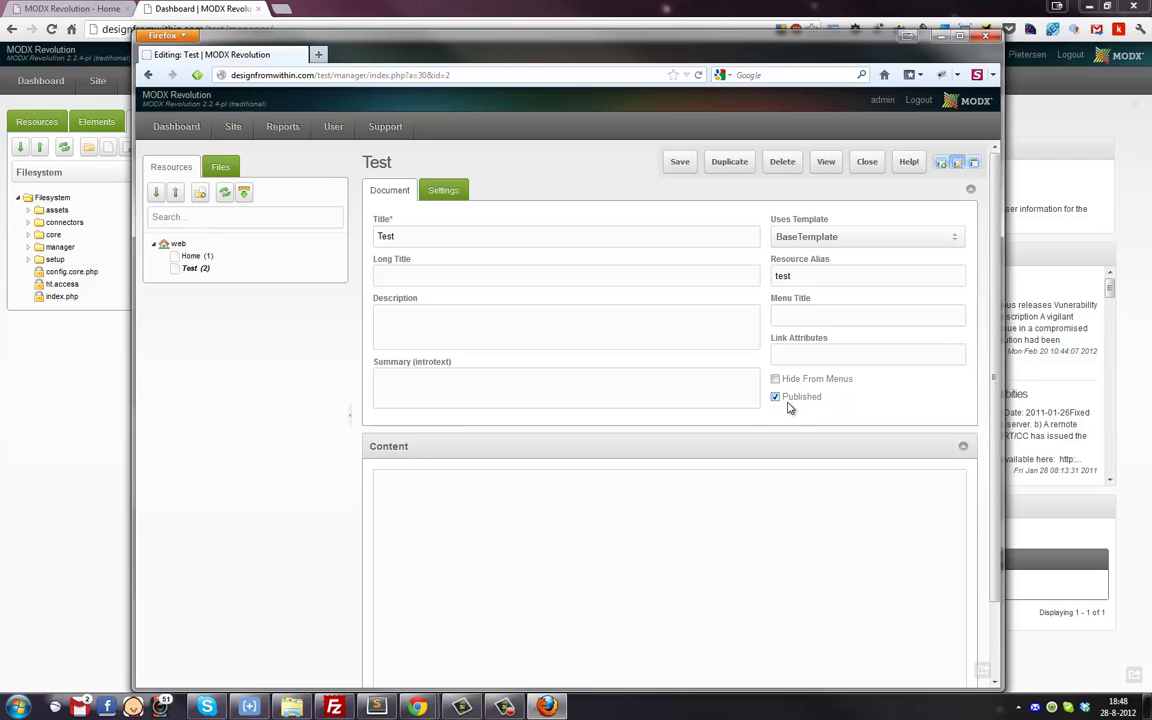
click(678, 165)
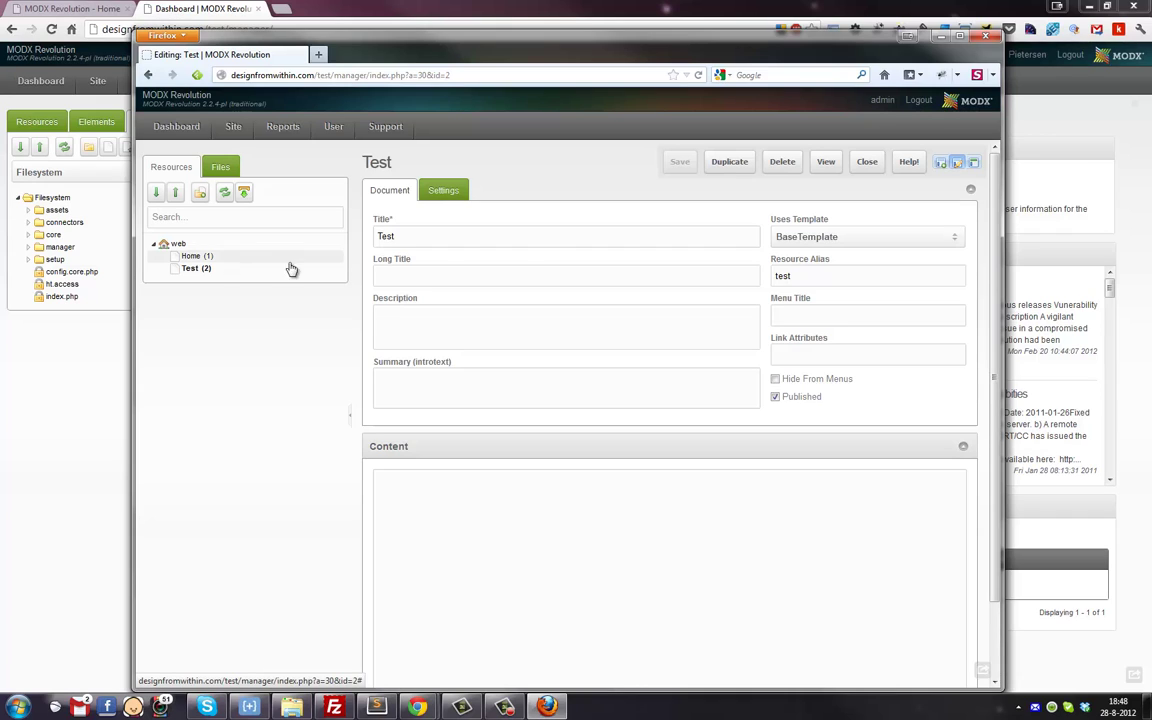
Step: Try deleting the Test resource from the resource tree and answer the confirmation
mouse_move(536, 261)
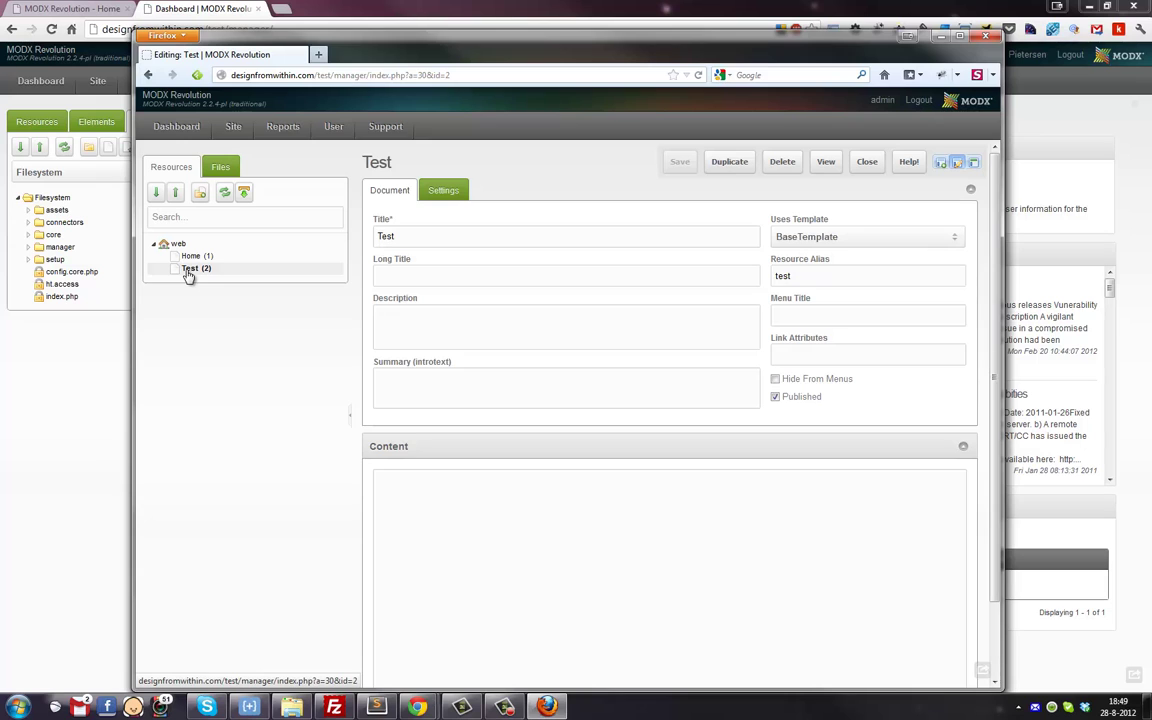
right_click(189, 275)
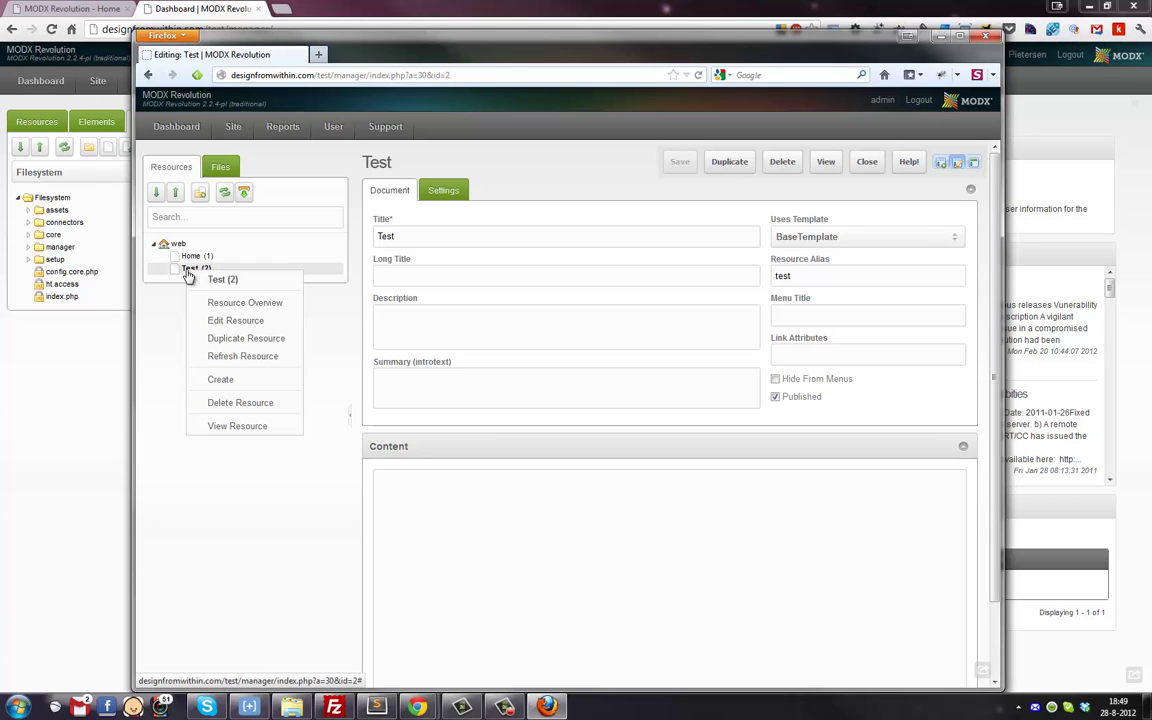
click(236, 403)
click(537, 418)
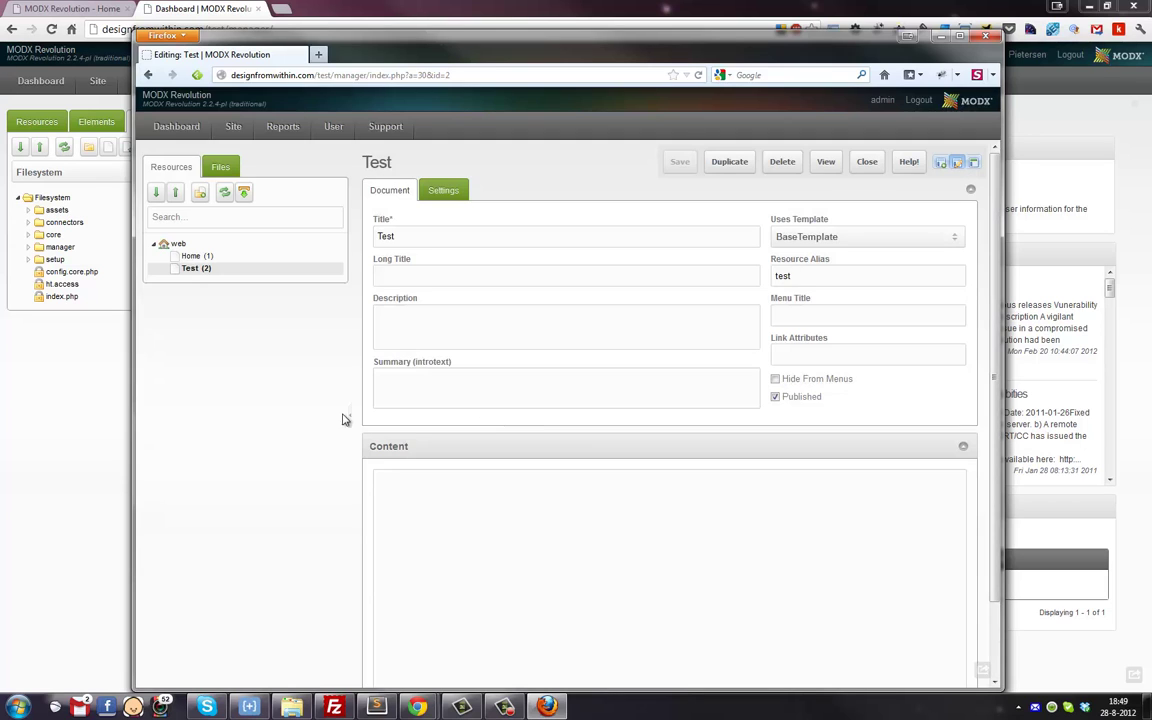